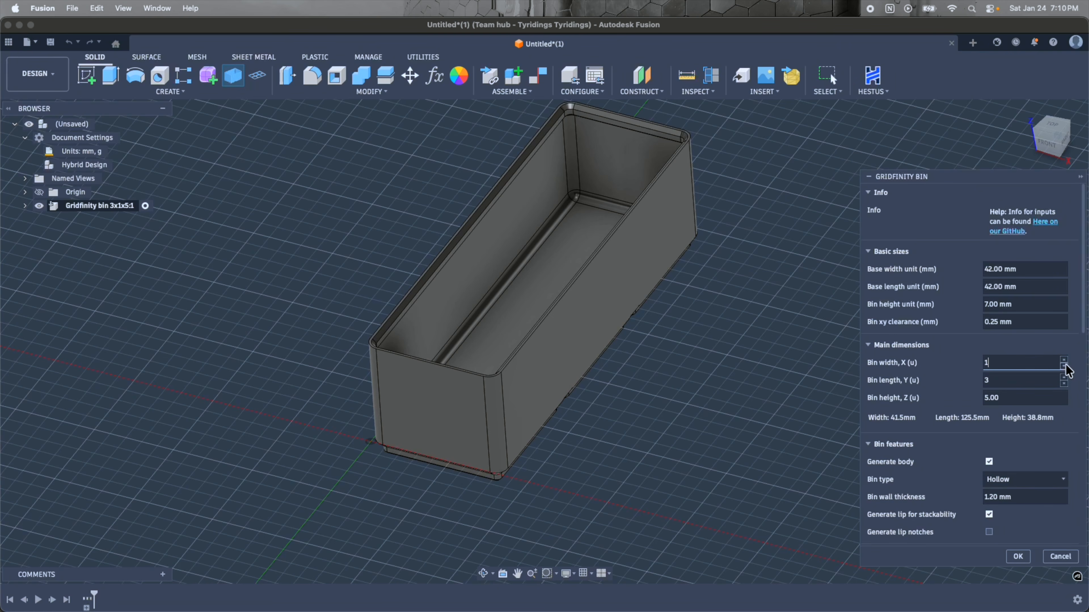
Increase the Gridfinity bin's width, and set the first custom compartment to X position 2, width 2 and length 2.
{"action": "left_click", "coordinate": [1064, 361]}
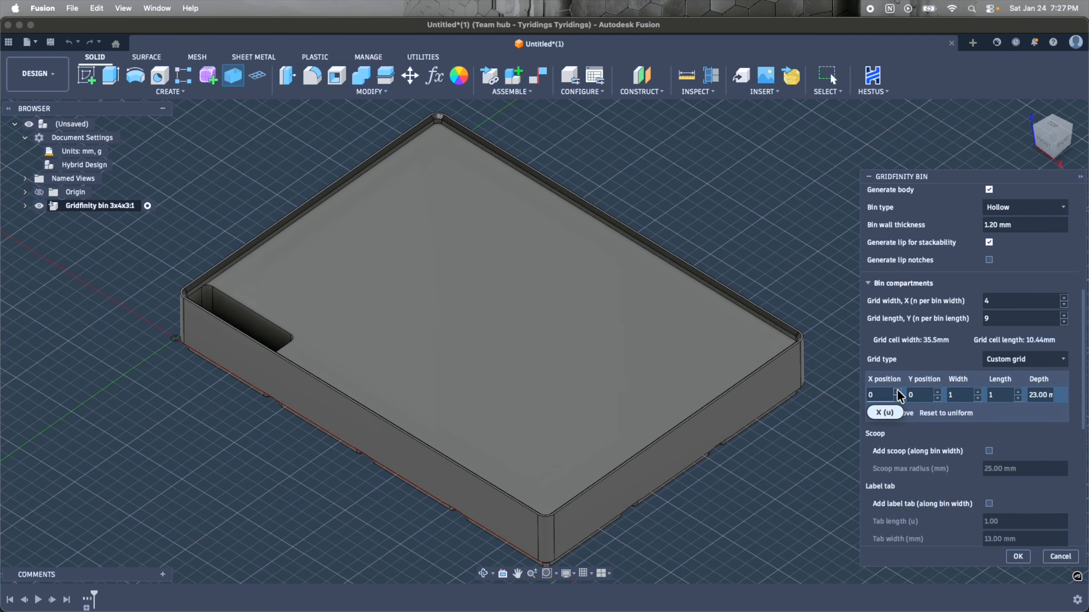
{"action": "left_click", "coordinate": [896, 392]}
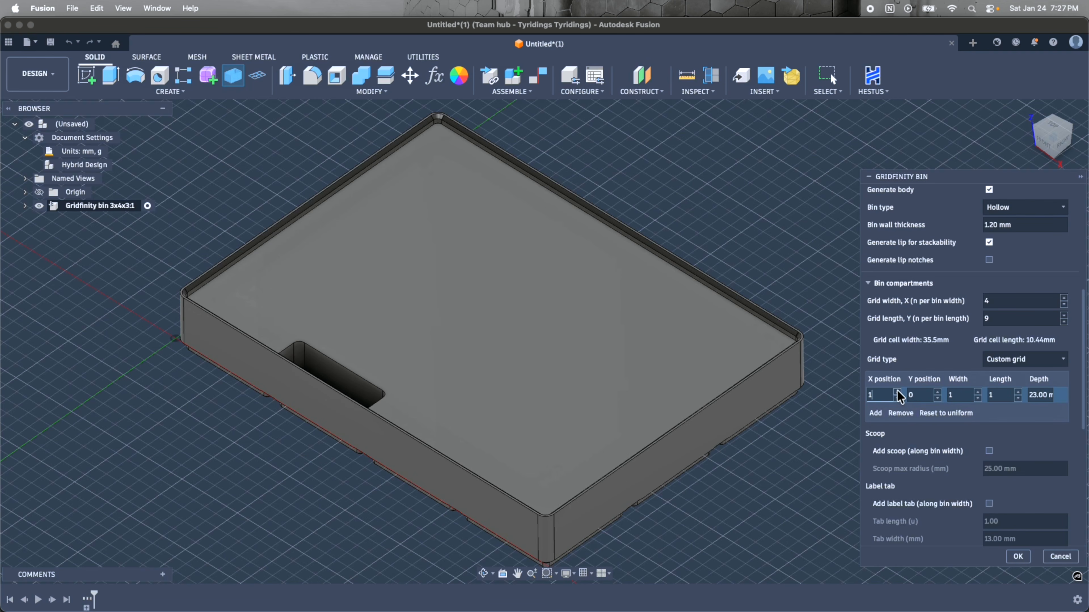
{"action": "left_click", "coordinate": [896, 392]}
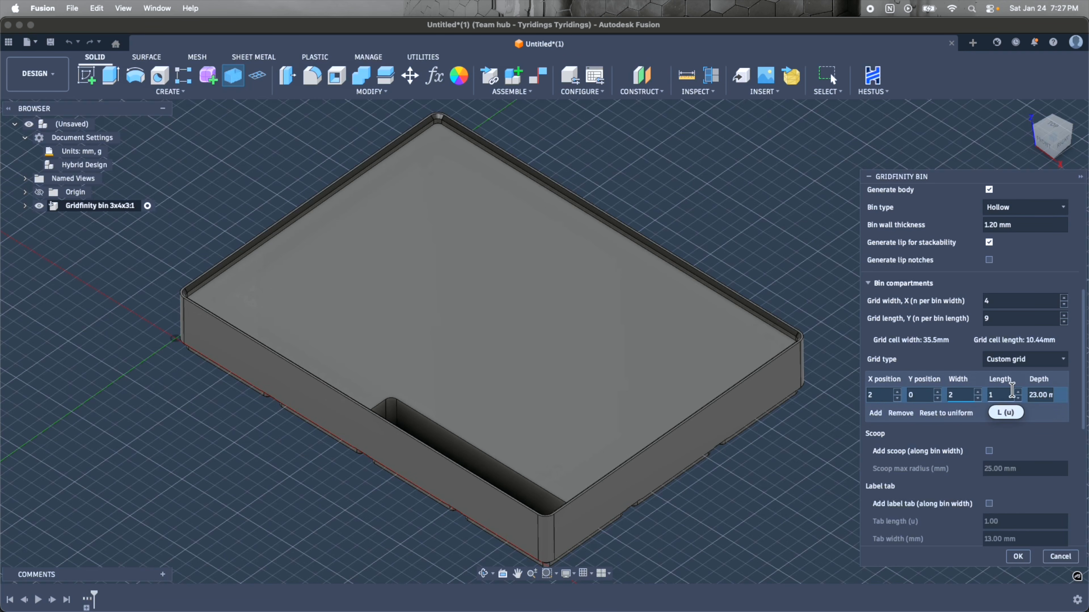
{"action": "left_click", "coordinate": [1019, 393]}
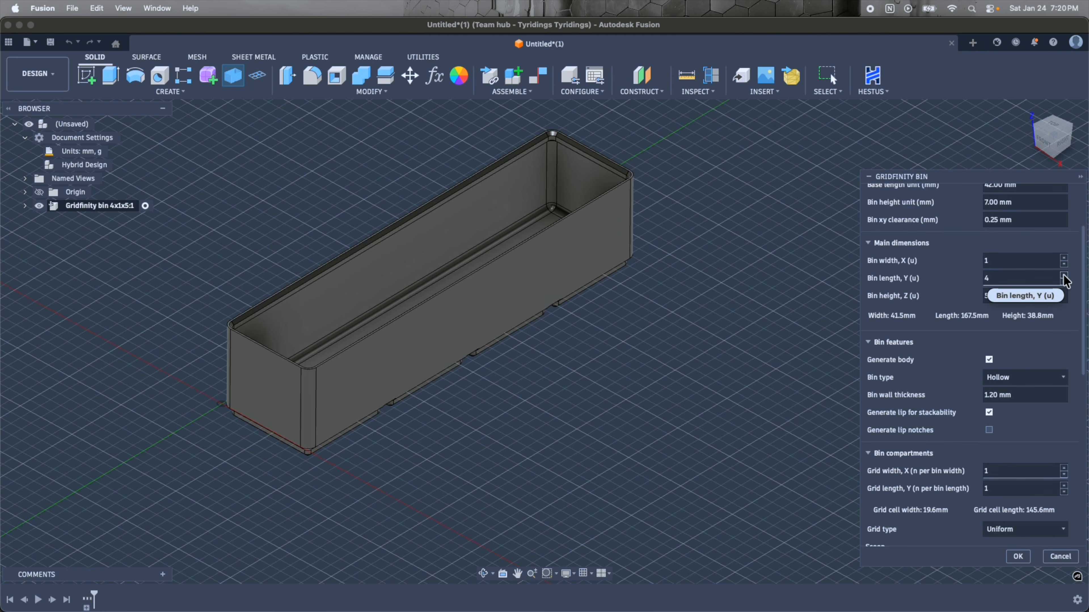
Set the Gridfinity bin's main dimensions to 3 units wide, 3 units long and 3 units high.
{"action": "left_click", "coordinate": [1064, 258]}
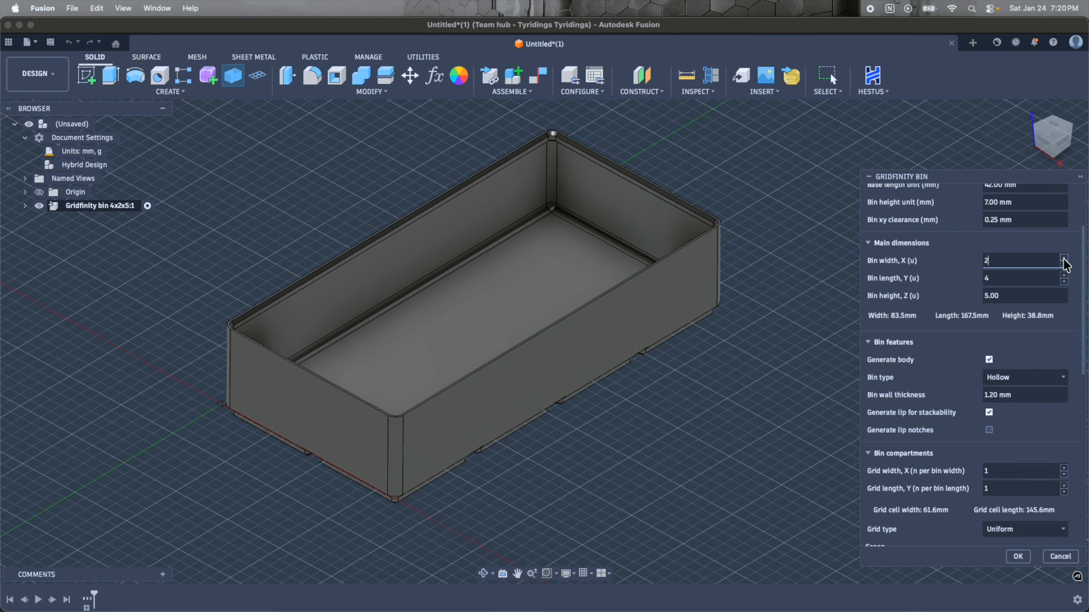
{"action": "left_click", "coordinate": [1064, 277]}
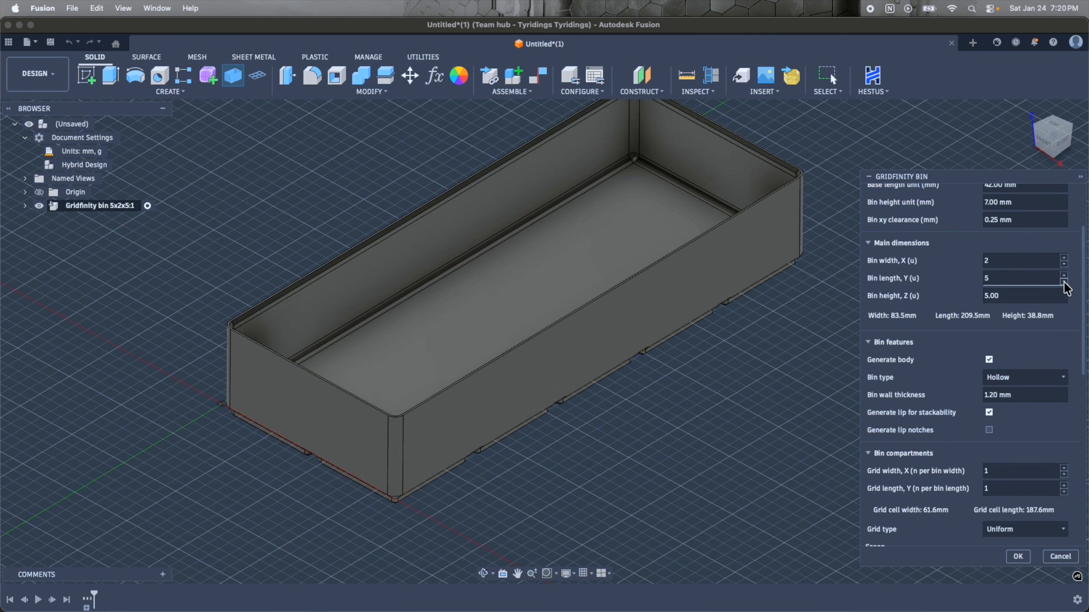
{"action": "left_click", "coordinate": [1064, 282]}
{"action": "left_click", "coordinate": [1063, 282]}
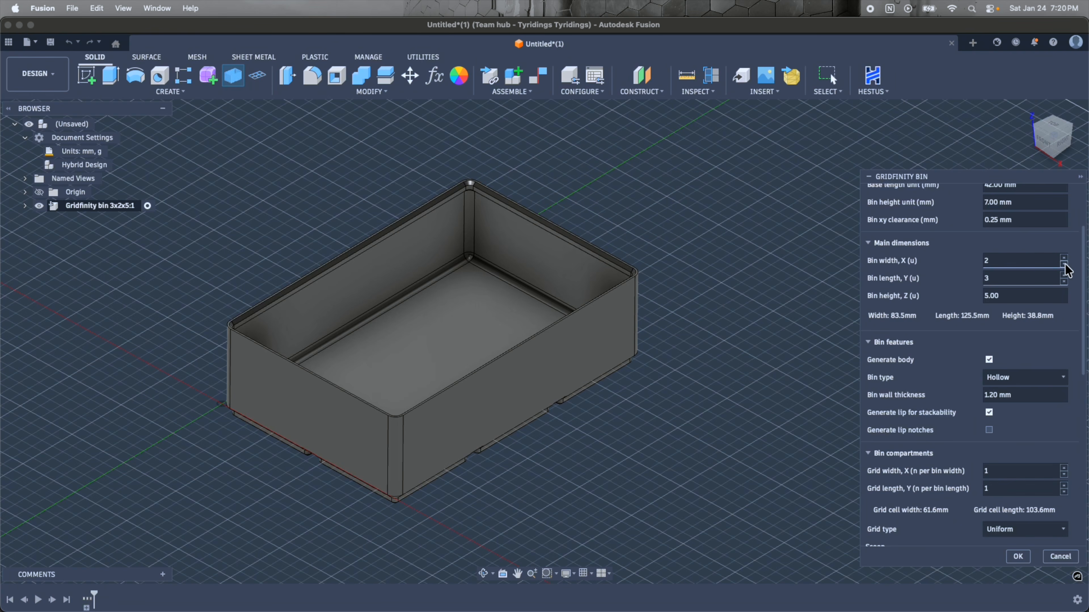
{"action": "left_click", "coordinate": [1063, 265]}
{"action": "left_click", "coordinate": [1064, 257]}
{"action": "left_click", "coordinate": [1064, 258]}
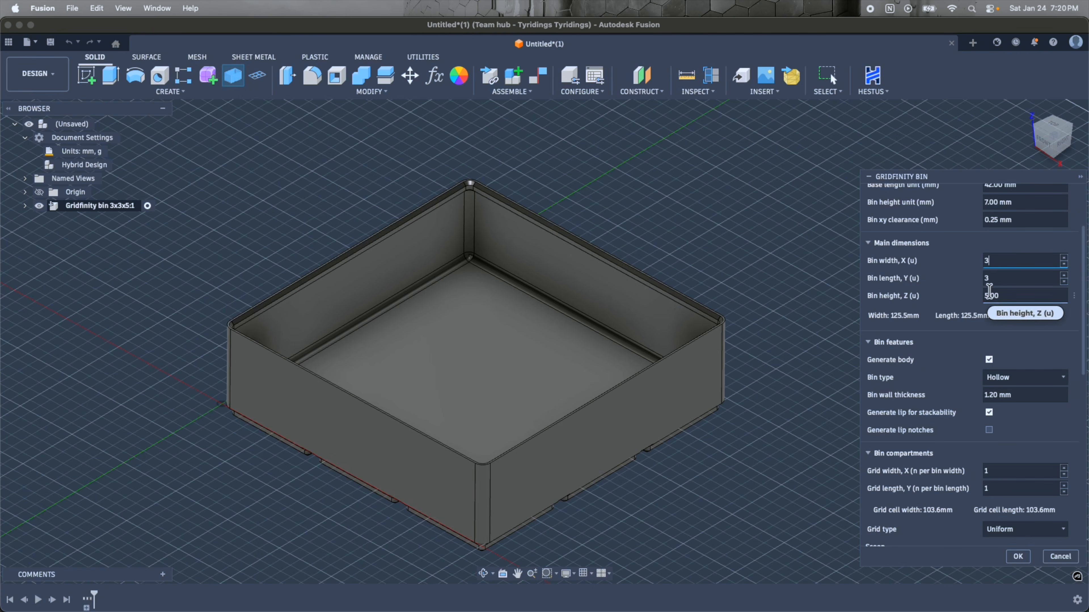
{"action": "type", "text": "3"}
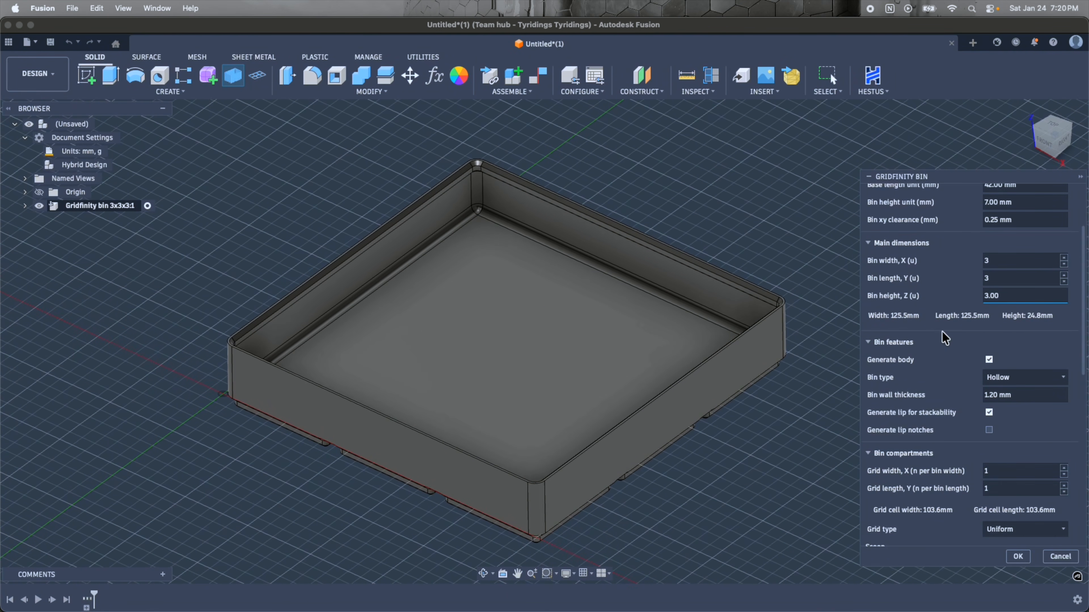
Switch the bin compartments to a custom grid with a grid width of 4 and a grid length of 2.
{"action": "scroll", "coordinate": [945, 338], "scroll_direction": "down", "scroll_amount": 3}
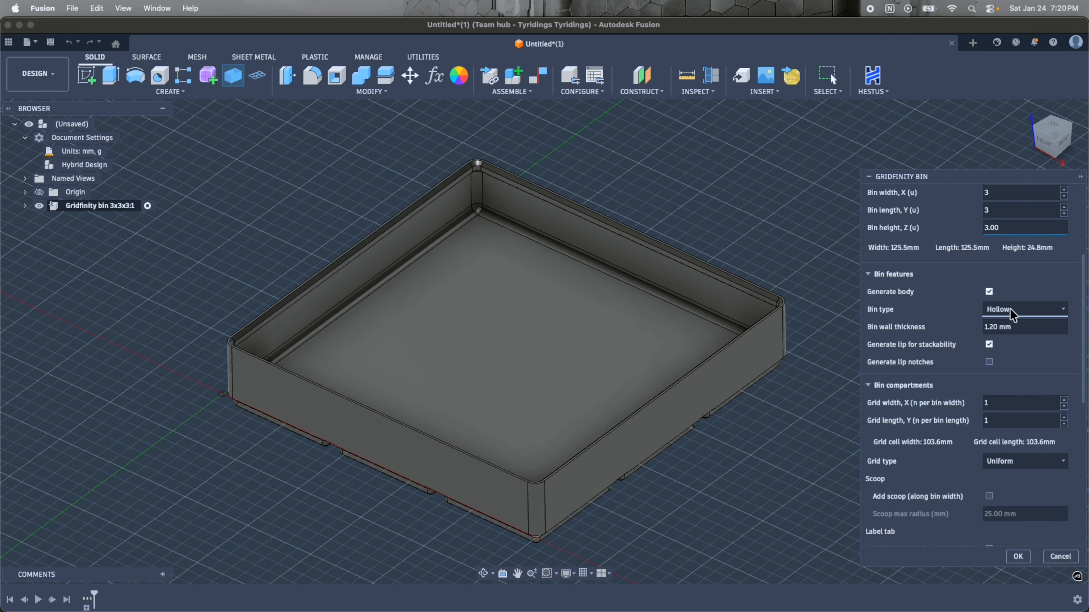
{"action": "scroll", "coordinate": [977, 313], "scroll_direction": "down", "scroll_amount": 5}
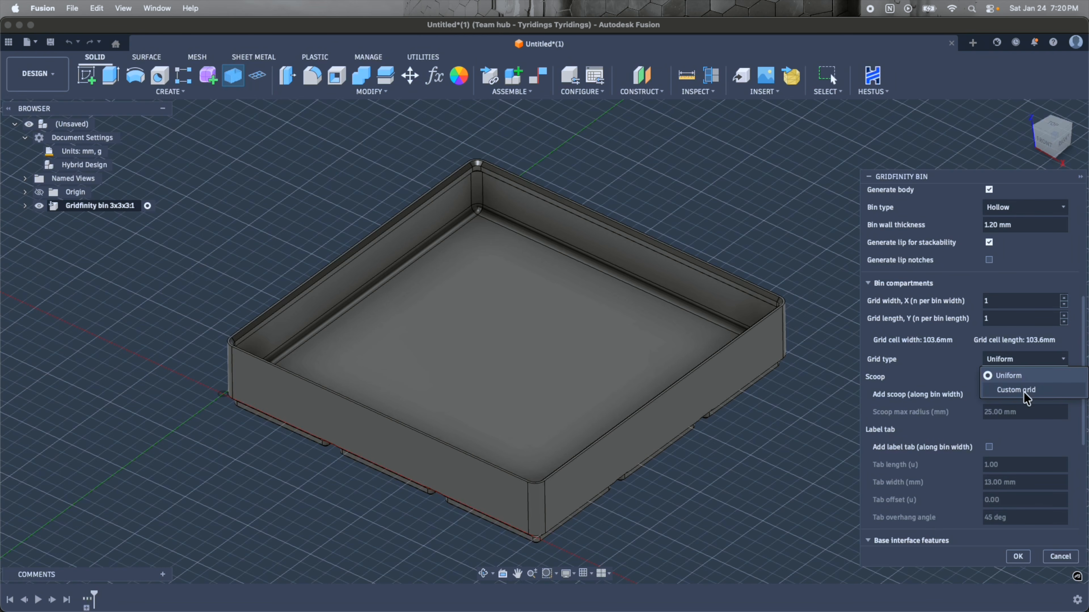
{"action": "left_click", "coordinate": [1016, 390]}
{"action": "left_click", "coordinate": [1063, 298]}
{"action": "left_click", "coordinate": [1064, 316]}
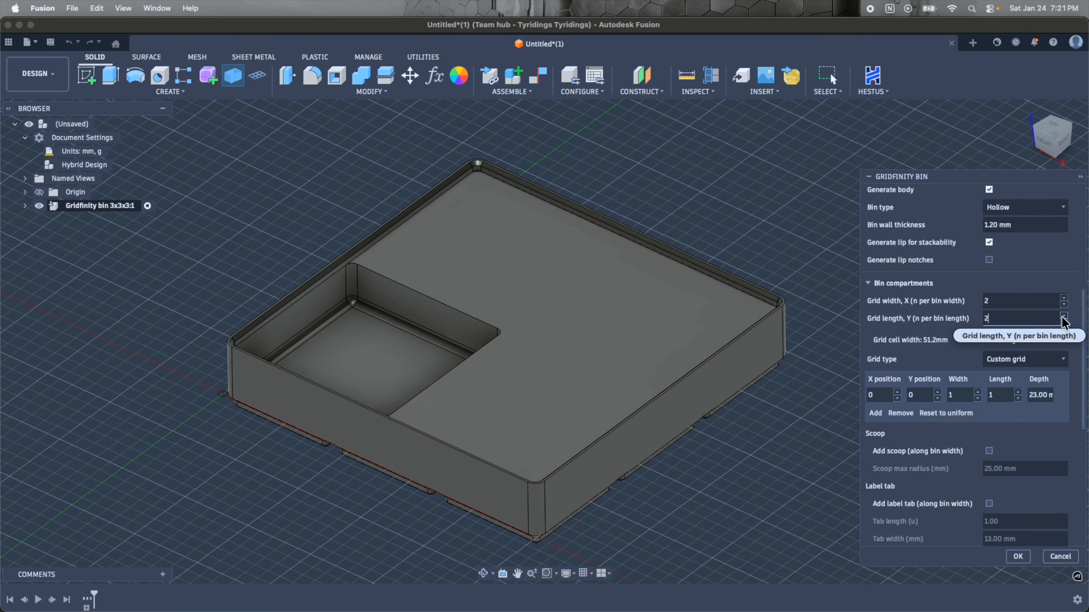
{"action": "left_click", "coordinate": [1063, 298]}
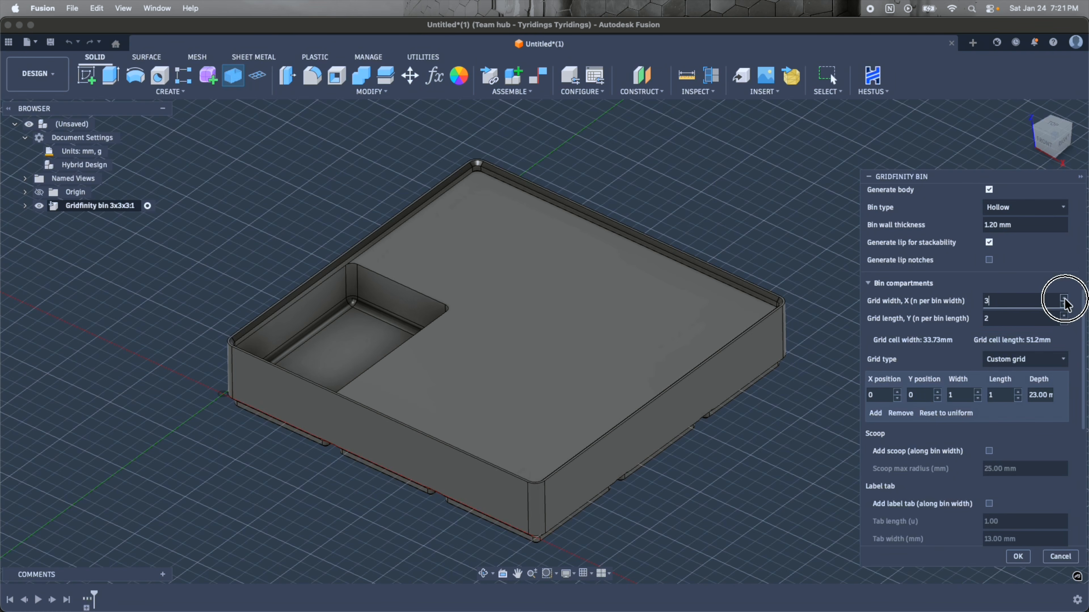
{"action": "left_click", "coordinate": [1064, 298]}
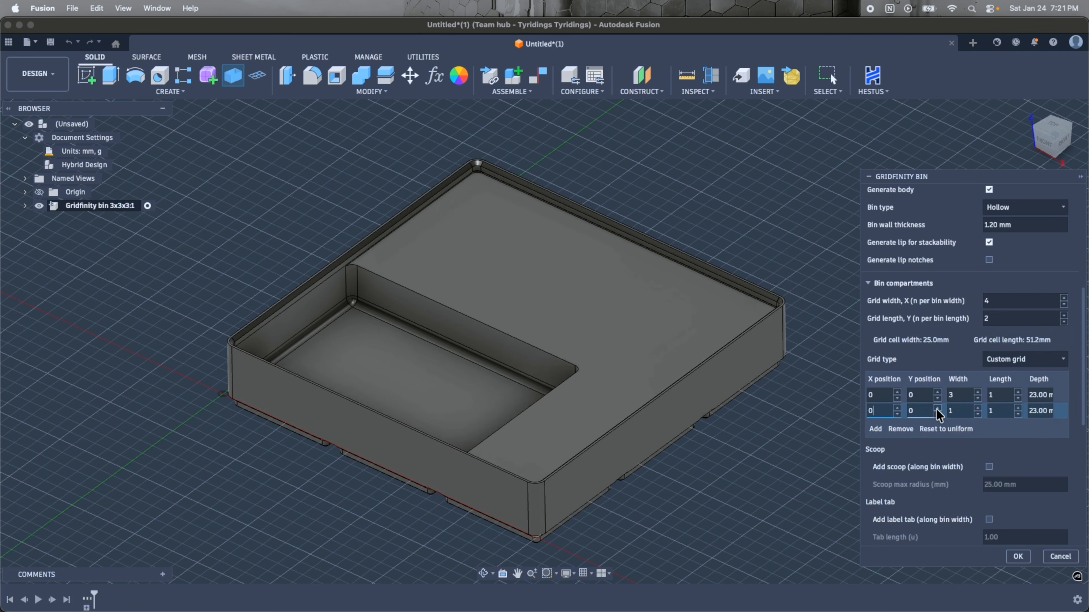
Move the second compartment to Y position 1 and increase its width.
{"action": "left_click", "coordinate": [937, 409]}
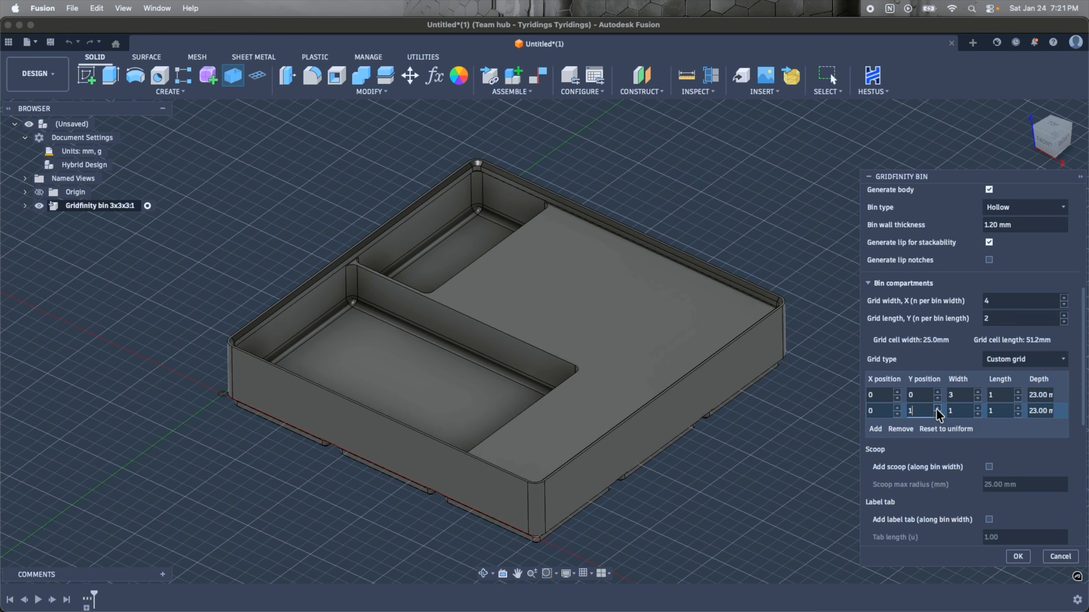
{"action": "left_click", "coordinate": [978, 409]}
{"action": "left_click", "coordinate": [978, 409]}
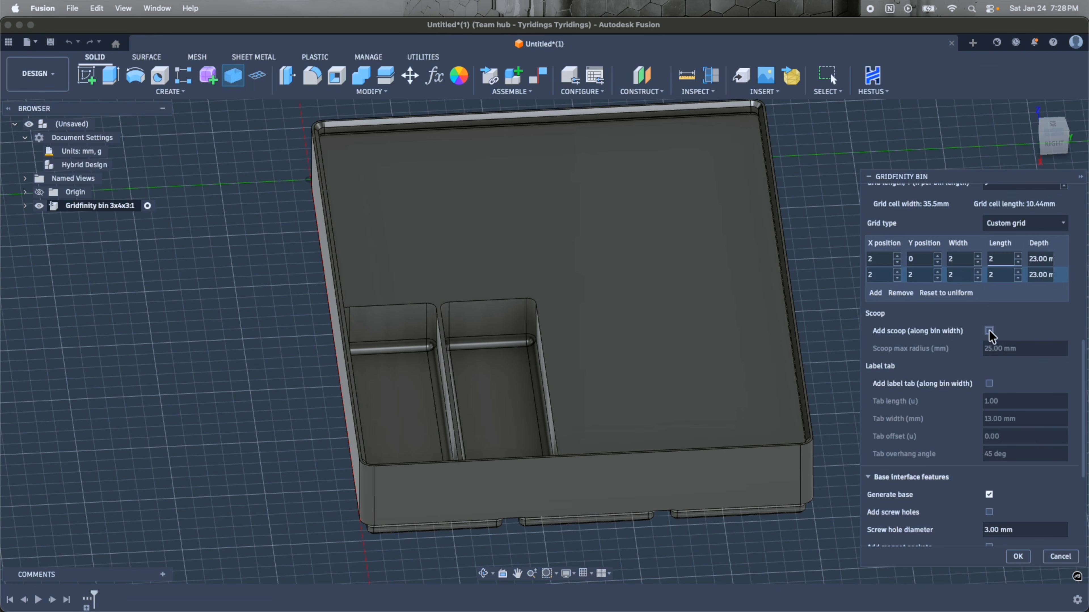
Add a scoop along the bin width to the compartments and view the bin from above.
{"action": "left_click", "coordinate": [989, 331]}
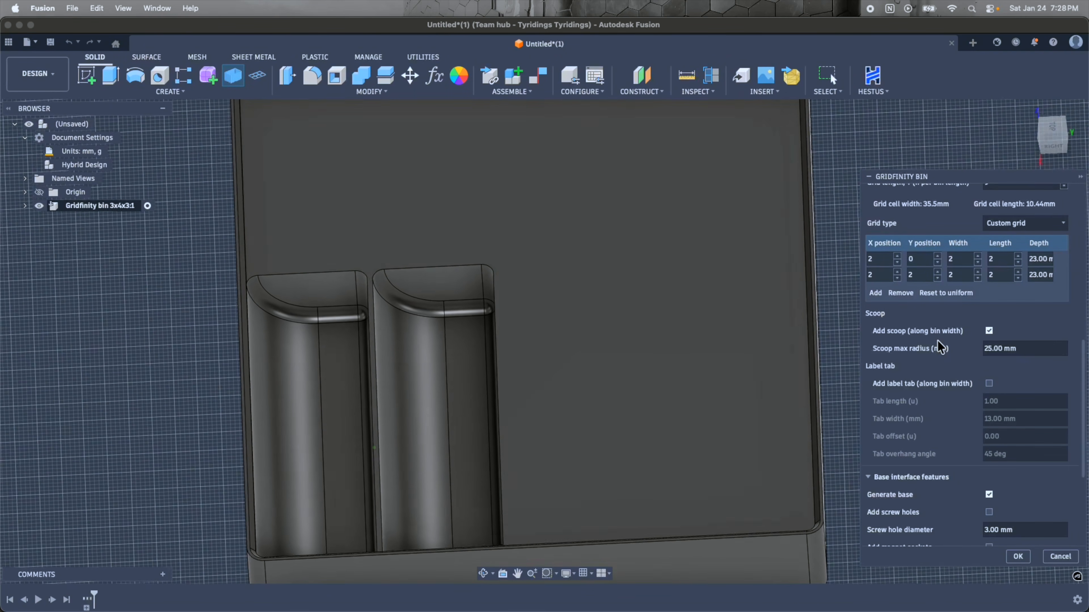
{"action": "left_click", "coordinate": [1053, 136]}
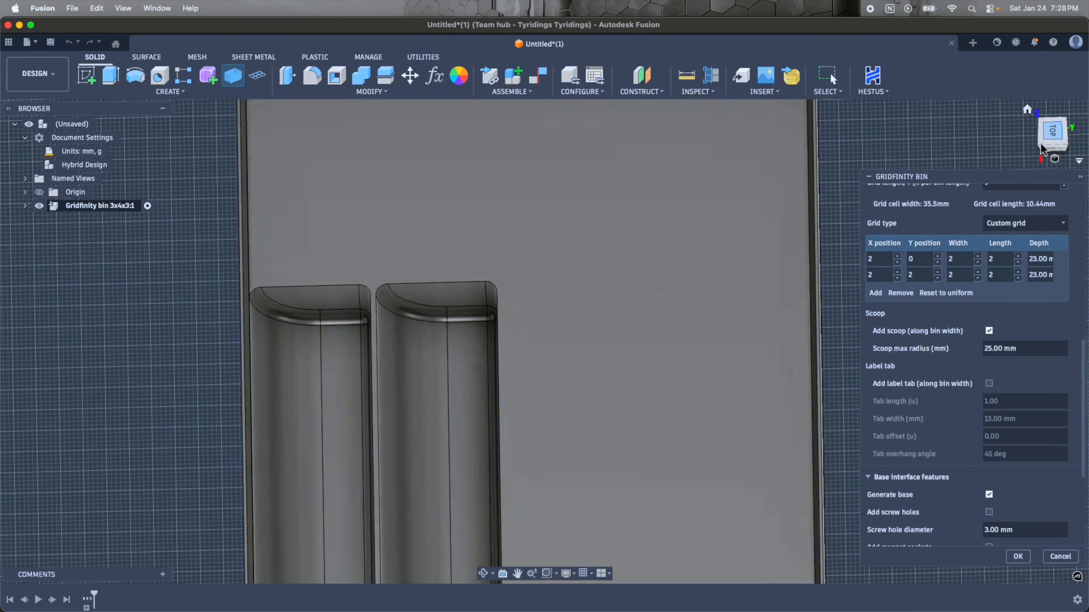
{"action": "scroll", "coordinate": [679, 318], "scroll_direction": "up", "scroll_amount": 3}
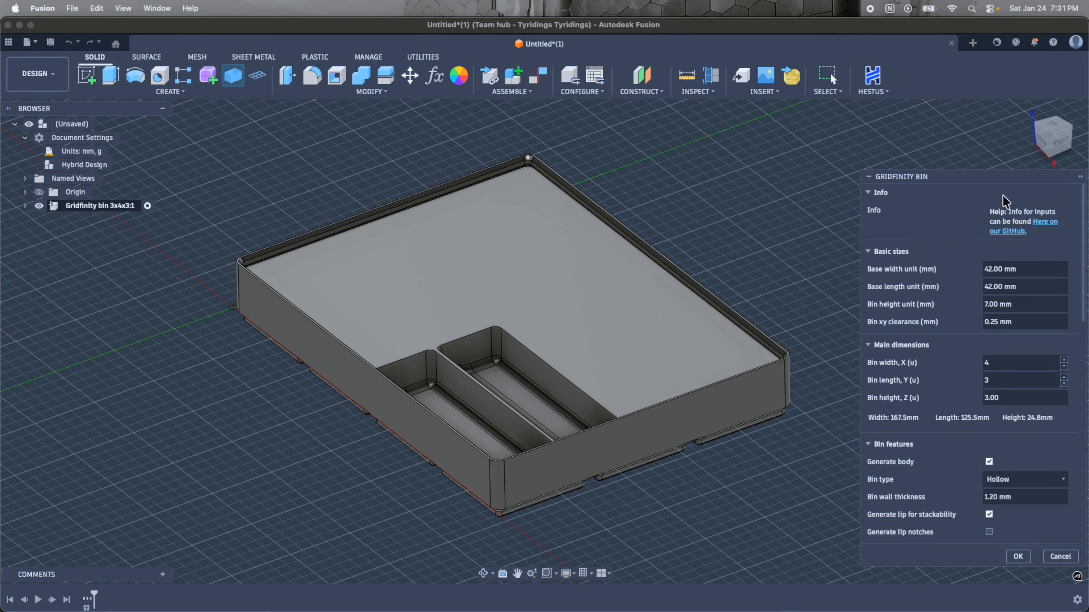
Open the bin generator's GitHub documentation and examine the bin type and compartment options.
{"action": "left_click", "coordinate": [1003, 232]}
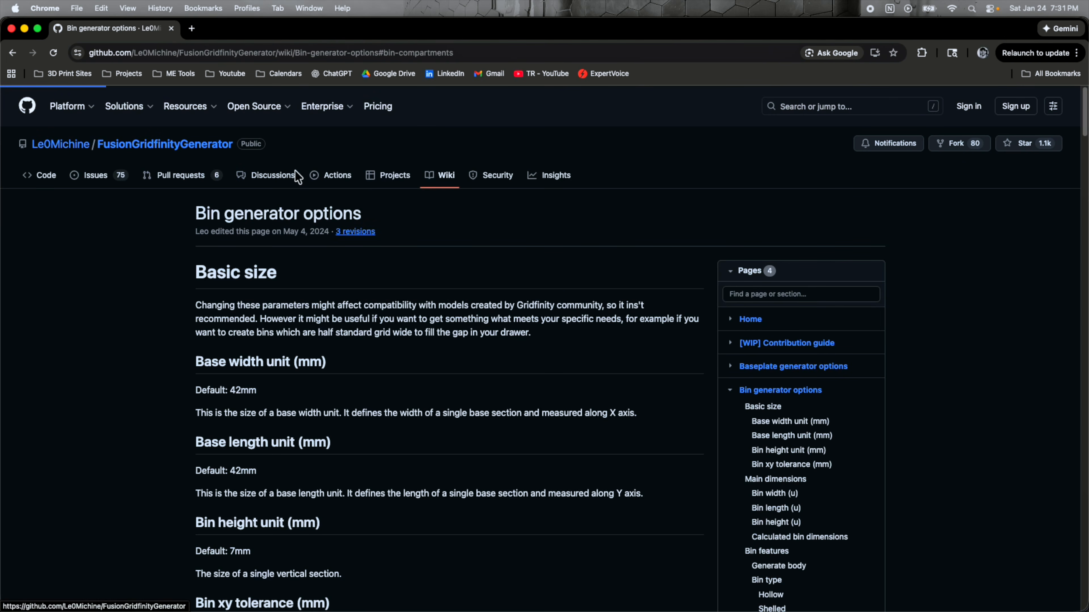
{"action": "scroll", "coordinate": [519, 236], "scroll_direction": "down", "scroll_amount": 10}
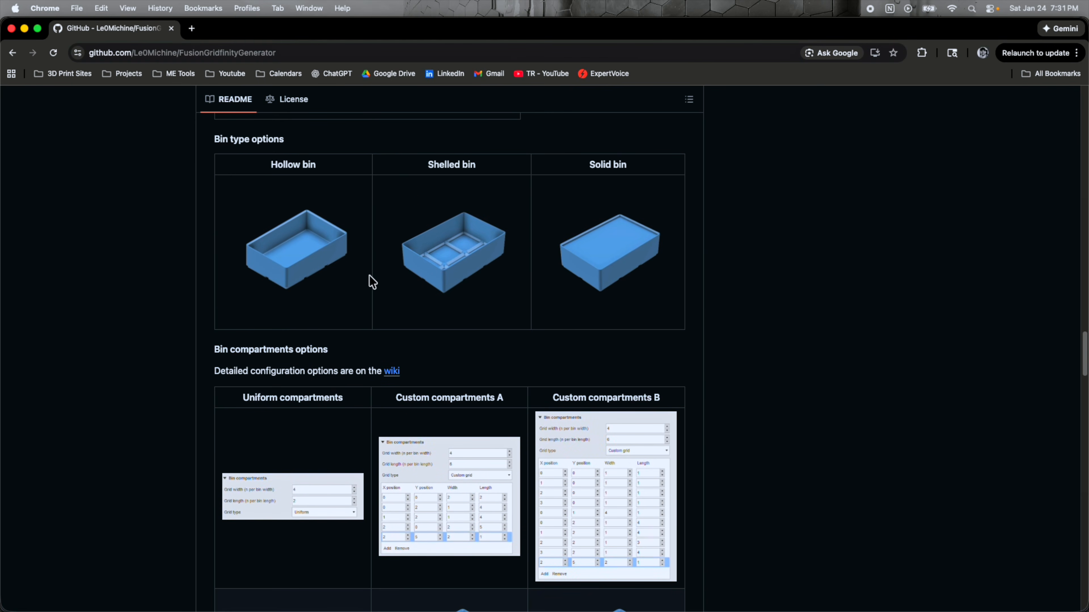
{"action": "scroll", "coordinate": [381, 278], "scroll_direction": "down", "scroll_amount": 4}
{"action": "scroll", "coordinate": [472, 272], "scroll_direction": "down", "scroll_amount": 6}
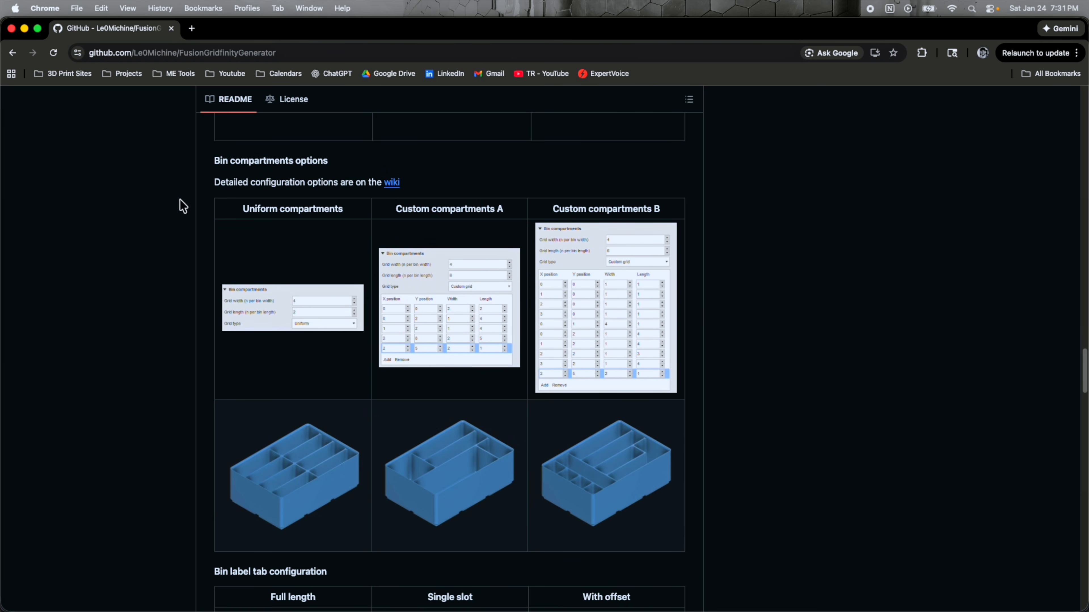
{"action": "scroll", "coordinate": [85, 312], "scroll_direction": "down", "scroll_amount": 3}
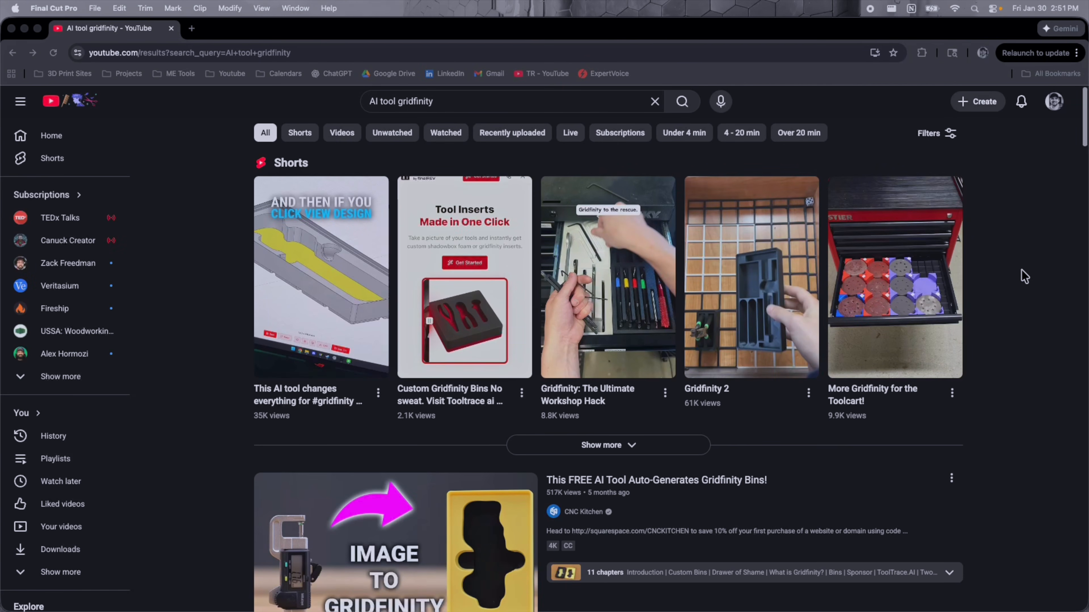
Browse the AI Gridfinity tool videos on YouTube, and inspect the Black Allen Wrenches bin's 3D design in Tooltrace.
{"action": "scroll", "coordinate": [1022, 270], "scroll_direction": "down", "scroll_amount": 5}
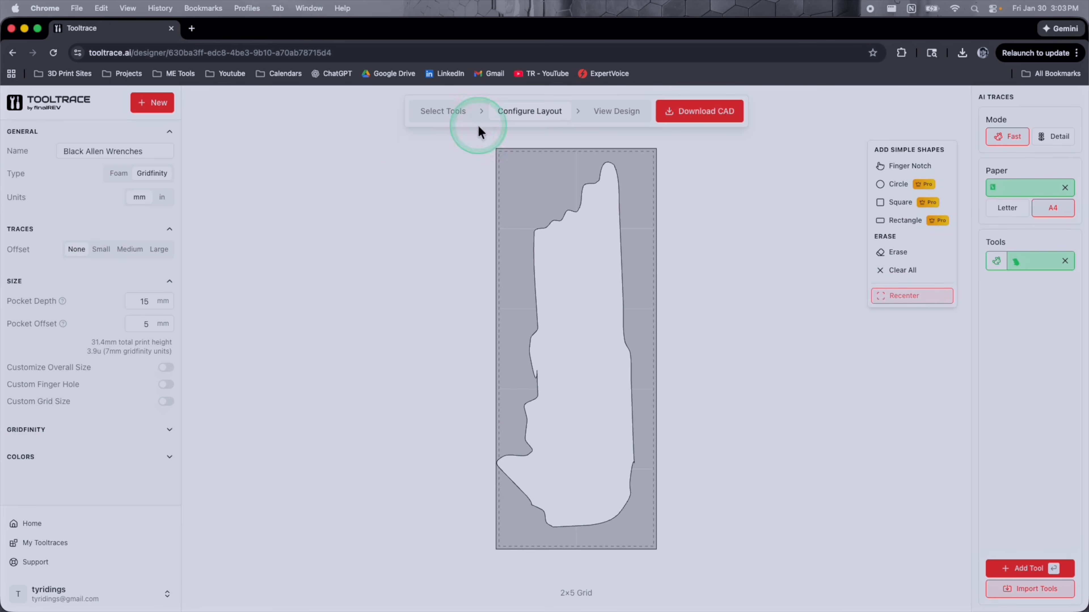
{"action": "left_click", "coordinate": [616, 111]}
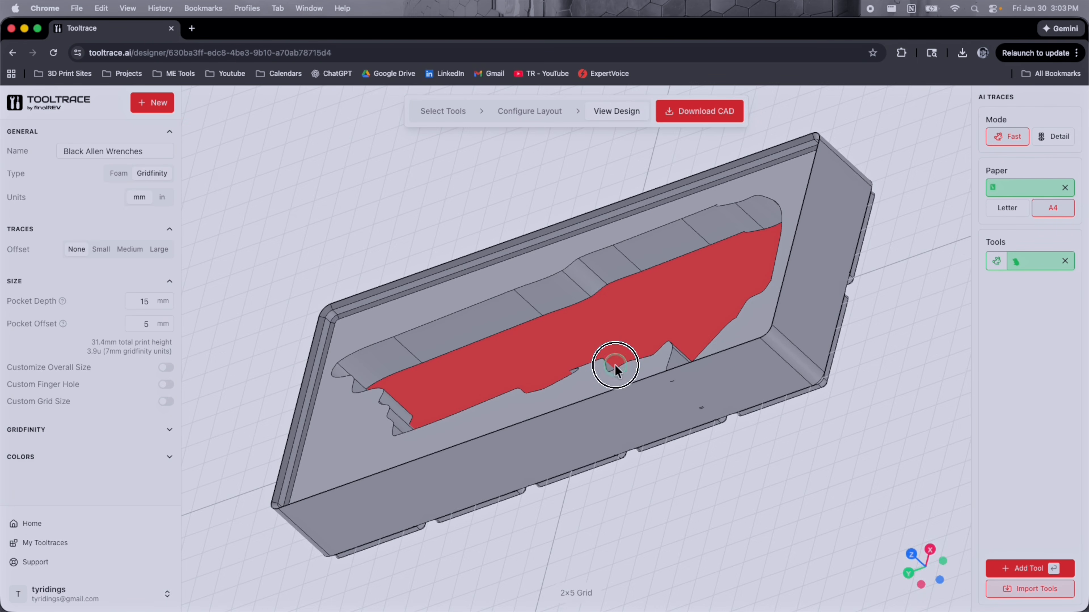
{"action": "left_click_drag", "start_coordinate": [614, 365], "coordinate": [674, 372]}
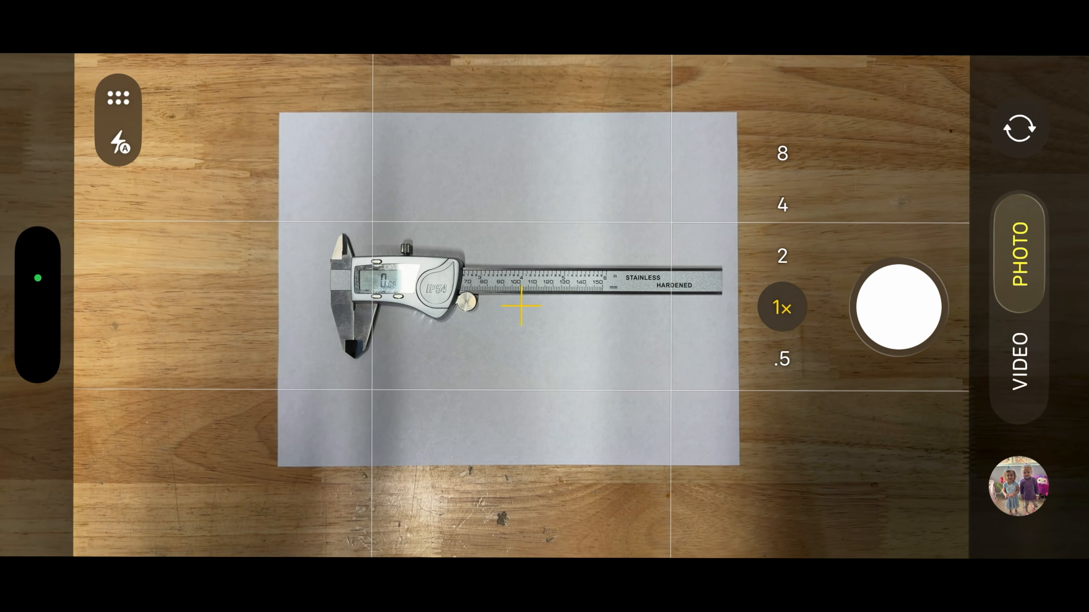
Photograph the caliper on its sheet of paper and upload IMG_8346.jpg to a new Tooltrace design.
{"action": "left_click", "coordinate": [898, 307]}
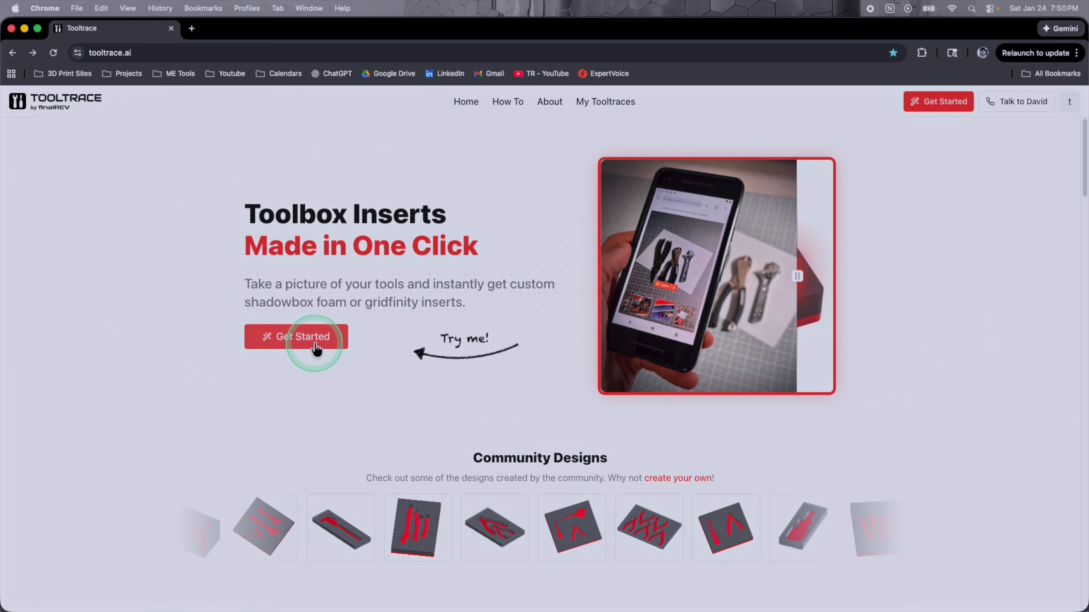
{"action": "left_click", "coordinate": [315, 344]}
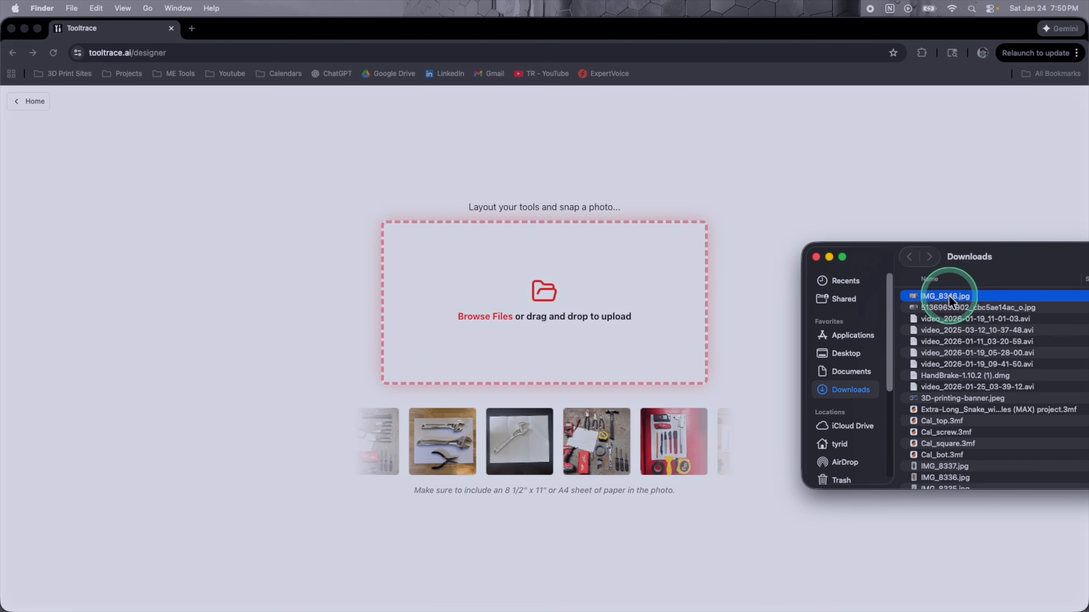
{"action": "left_click_drag", "start_coordinate": [948, 300], "coordinate": [529, 317]}
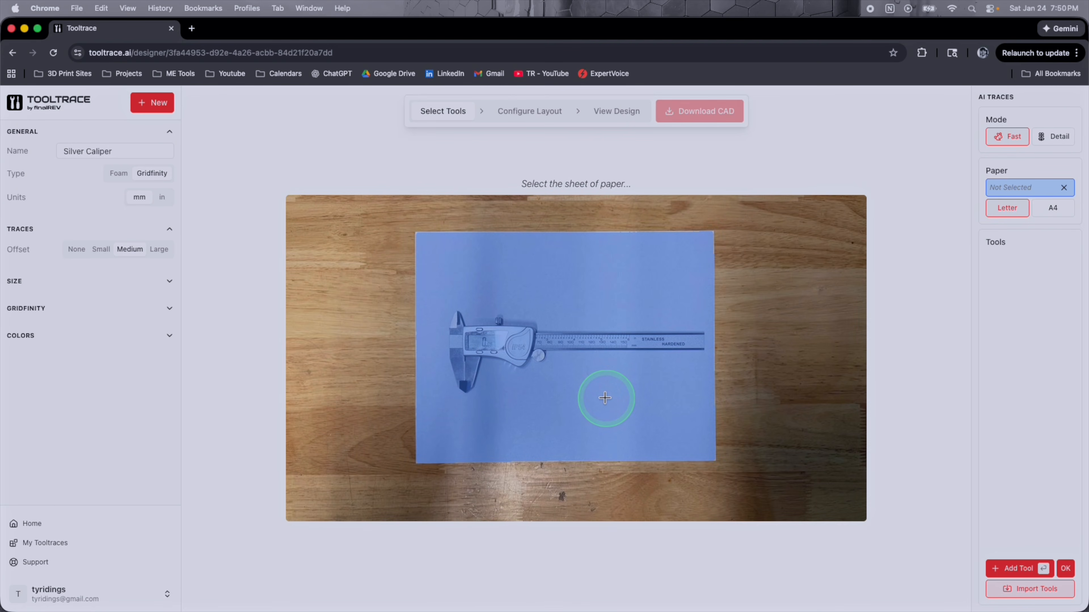
Select the paper sheet in the photo as the Letter-size reference and set the caliper trace offset to Large.
{"action": "left_click", "coordinate": [664, 404]}
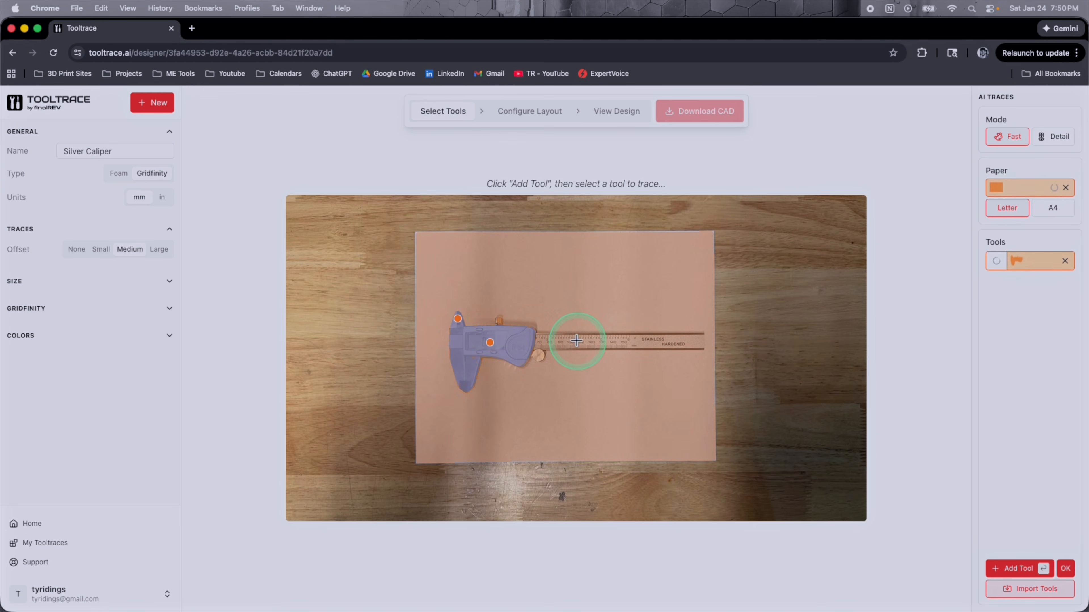
{"action": "left_click", "coordinate": [120, 176]}
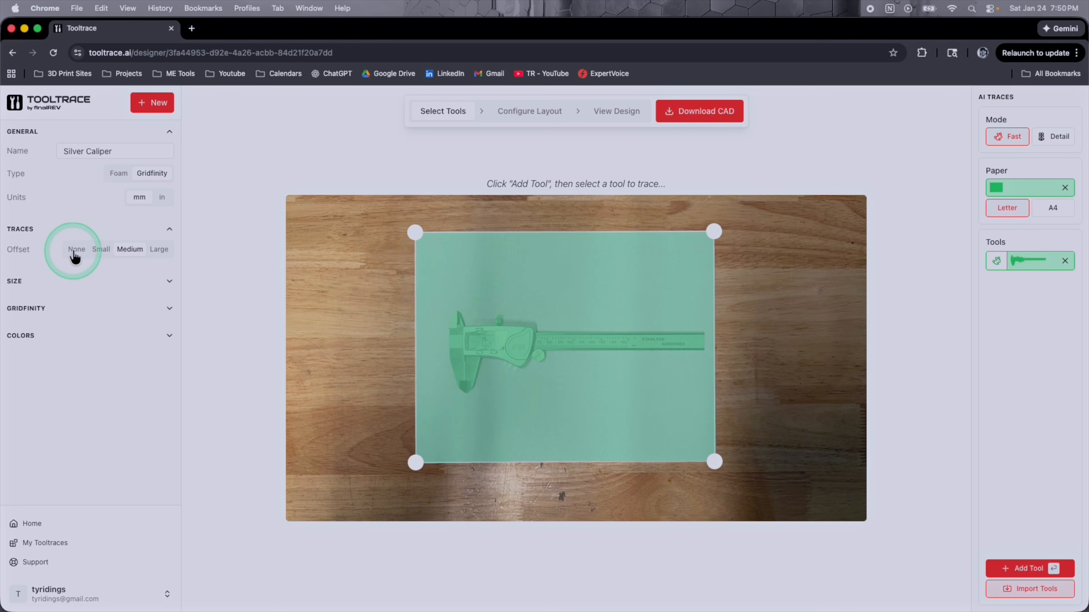
{"action": "left_click", "coordinate": [150, 253]}
Draw a finger notch across the body of the caliper pocket in the layout.
{"action": "left_click", "coordinate": [401, 308]}
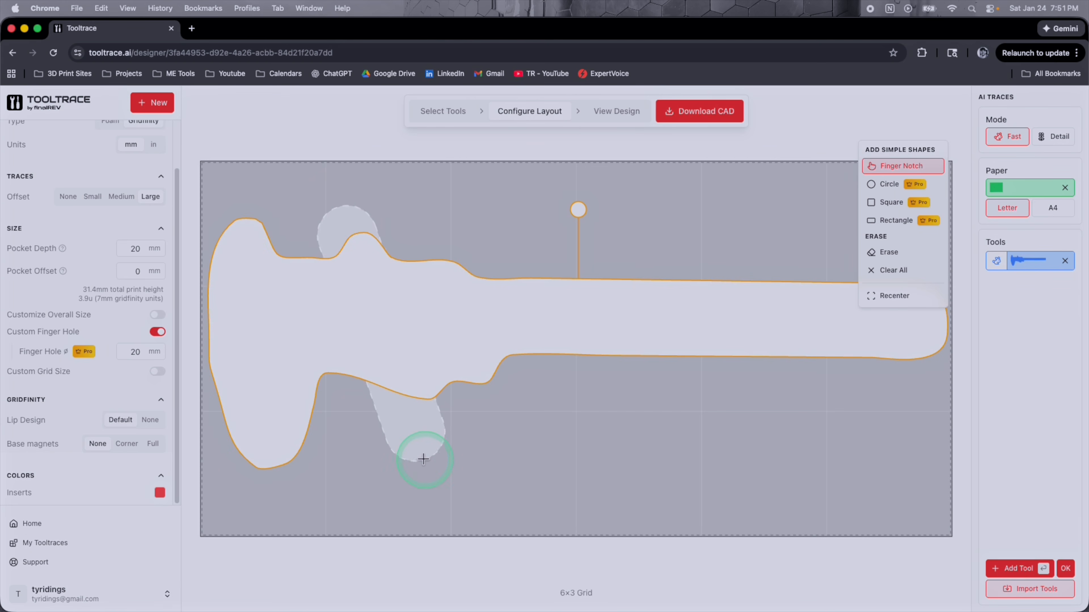
{"action": "left_click", "coordinate": [453, 468]}
Generate the caliper bin's 3D design, inspect the finger notch, and download the model as STEP.
{"action": "left_click", "coordinate": [618, 113]}
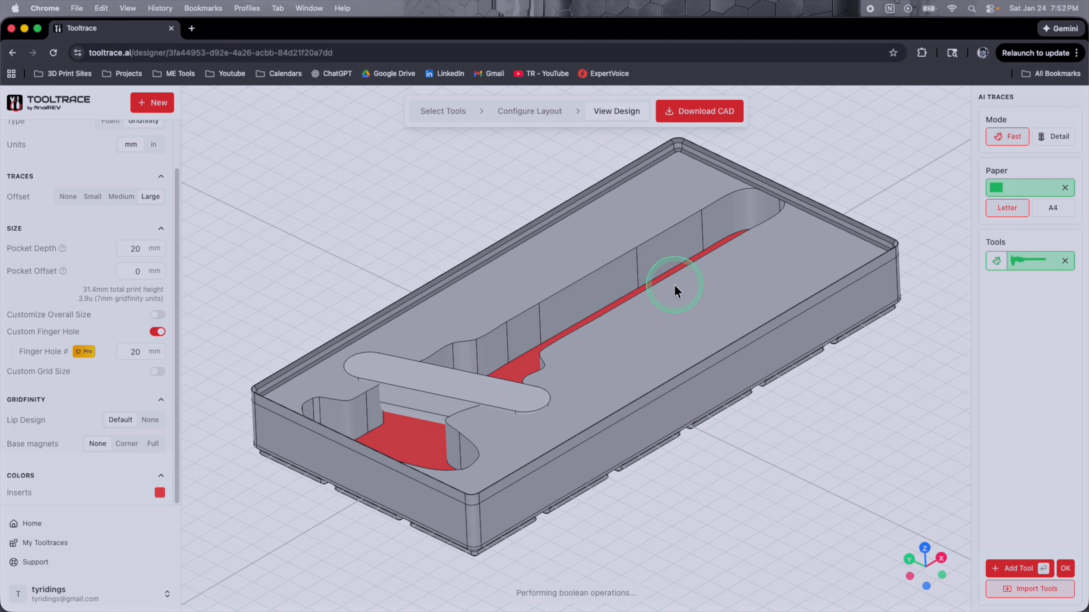
{"action": "left_click_drag", "start_coordinate": [731, 454], "coordinate": [737, 442]}
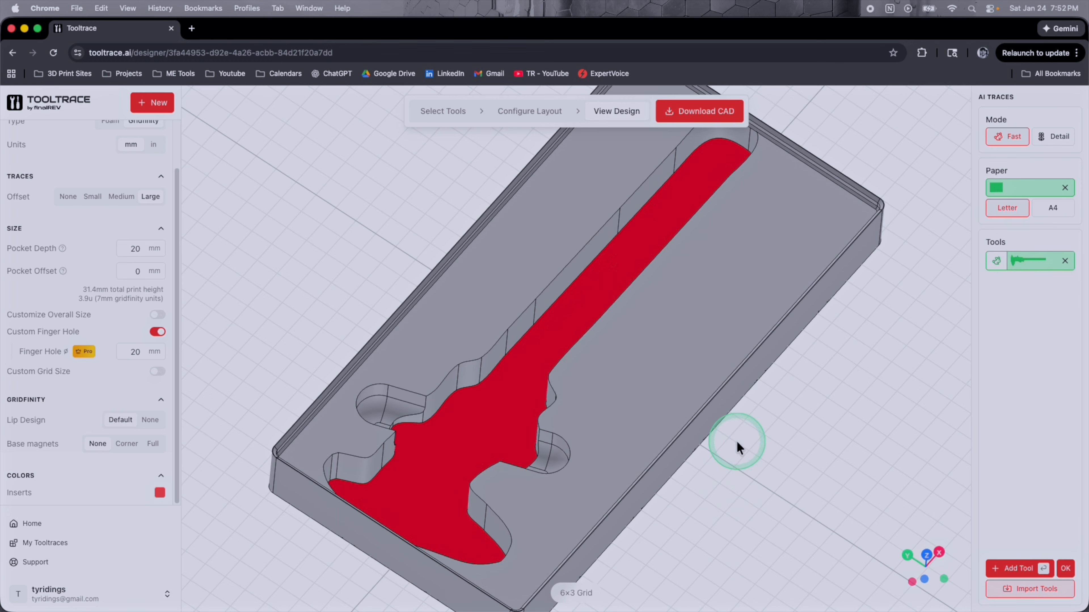
{"action": "left_click", "coordinate": [696, 116]}
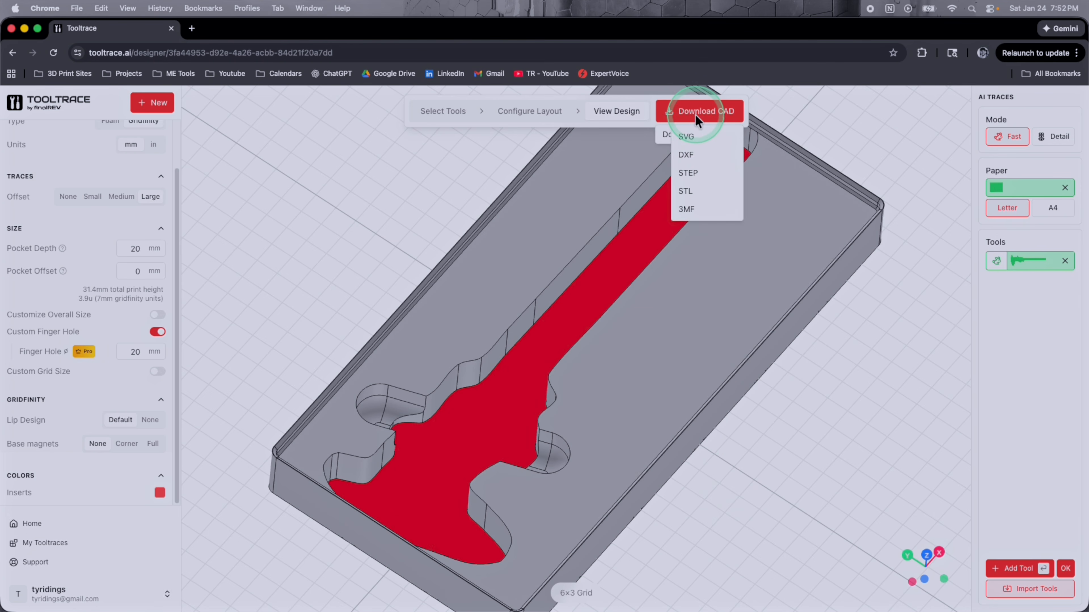
{"action": "left_click", "coordinate": [694, 175]}
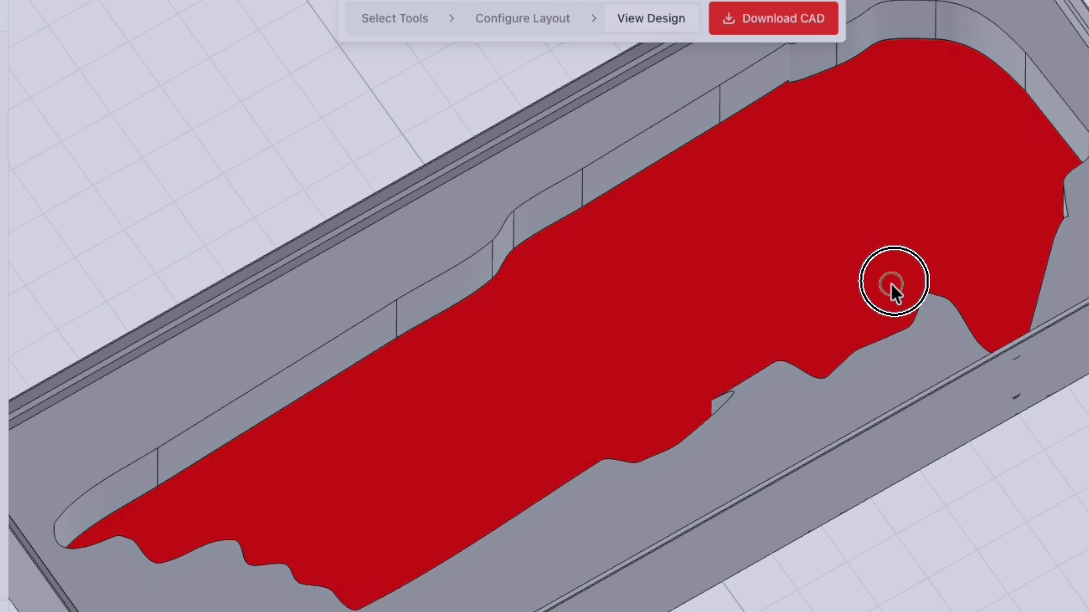
Inspect the wide tool pocket of the other bin design from several angles and download it as STEP.
{"action": "left_click_drag", "start_coordinate": [894, 283], "coordinate": [905, 339]}
{"action": "left_click_drag", "start_coordinate": [775, 450], "coordinate": [503, 549]}
{"action": "left_click_drag", "start_coordinate": [414, 498], "coordinate": [798, 264]}
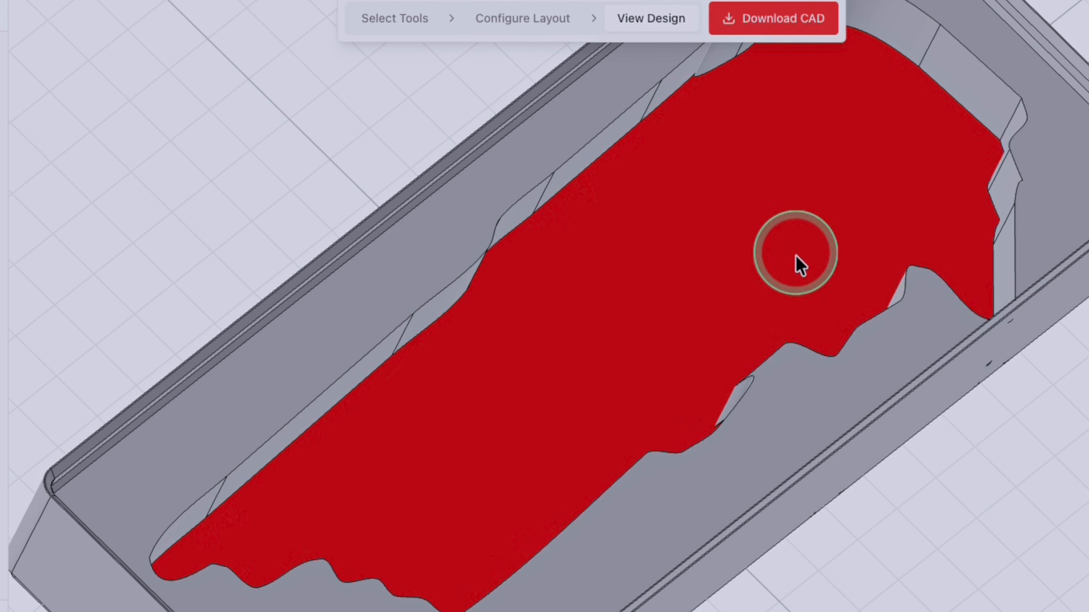
{"action": "left_click", "coordinate": [759, 22]}
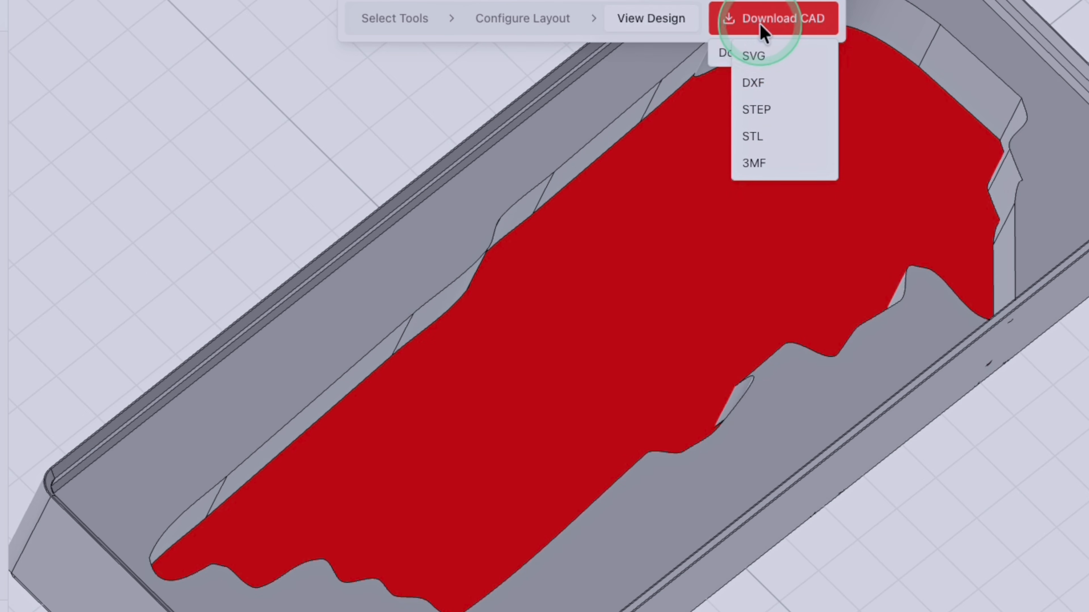
{"action": "left_click", "coordinate": [771, 112]}
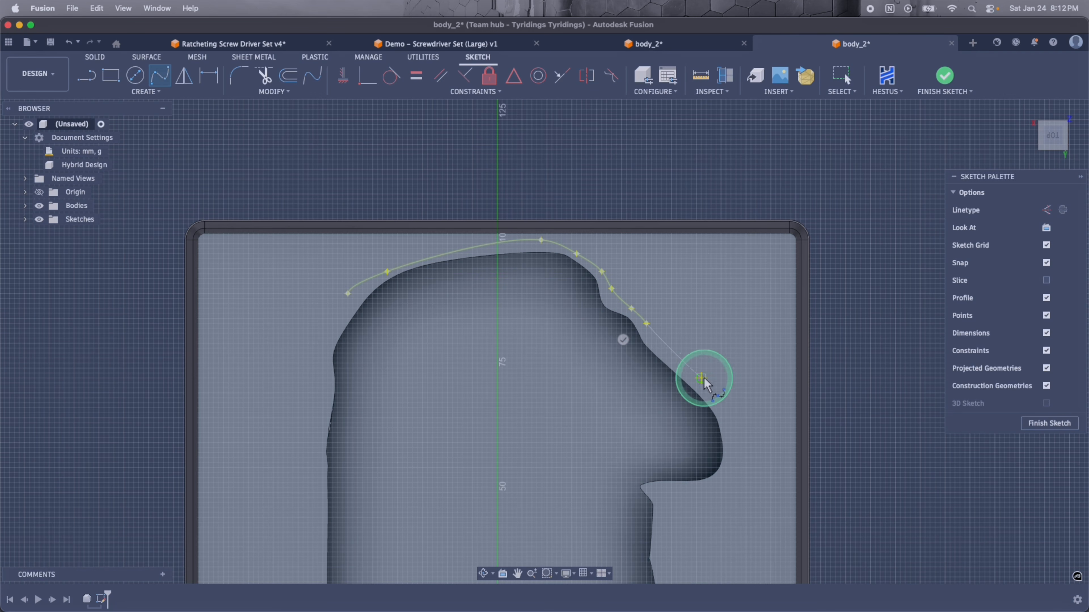
In Fusion, continue tracing a fit-point spline around the curved end of the tool pocket in the body_2 sketch.
{"action": "scroll", "coordinate": [722, 384], "scroll_direction": "down", "scroll_amount": 3}
{"action": "middle_click_drag", "start_coordinate": [796, 425], "coordinate": [717, 379]}
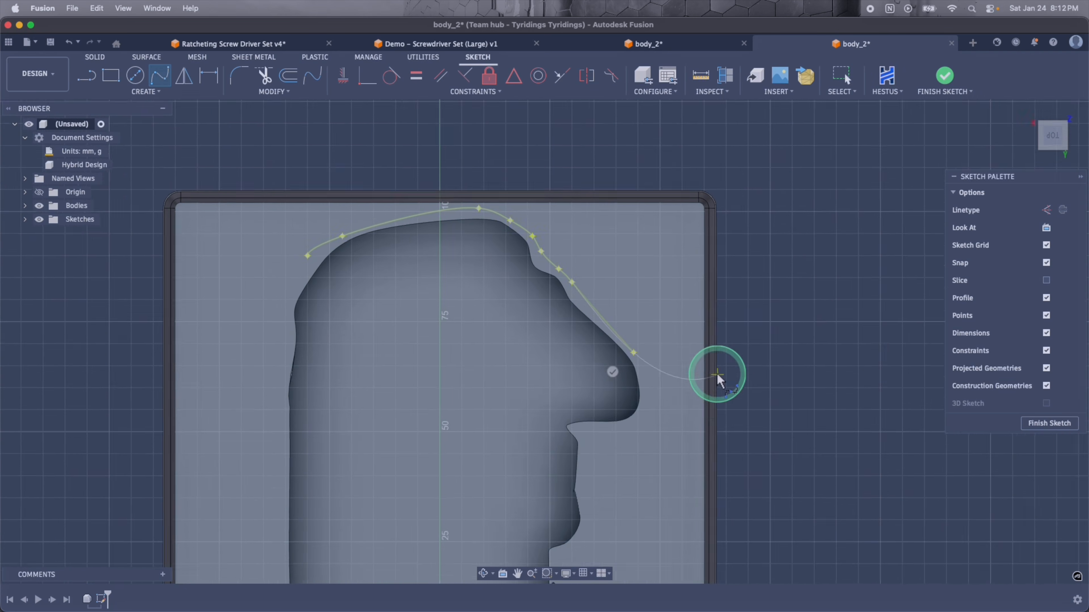
{"action": "mouse_move", "coordinate": [696, 462]}
{"action": "middle_mouse_down"}
{"action": "mouse_move", "coordinate": [647, 375]}
{"action": "mouse_move", "coordinate": [647, 345]}
{"action": "middle_mouse_up"}
{"action": "scroll", "coordinate": [597, 320], "scroll_direction": "up", "scroll_amount": 2}
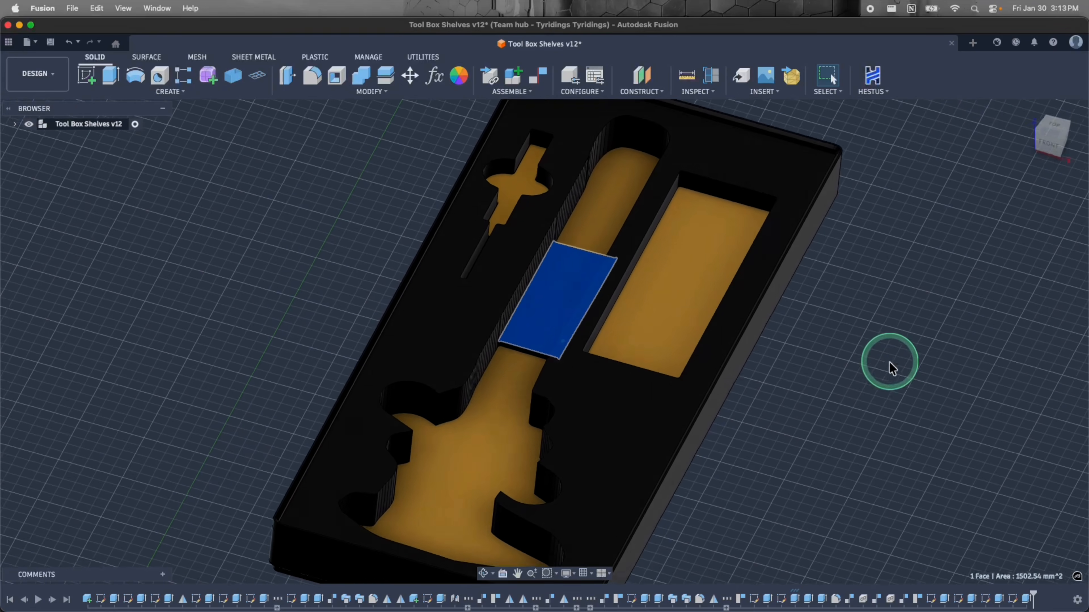
{"action": "middle_click_drag", "start_coordinate": [889, 361], "coordinate": [900, 394], "text": "shift"}
{"action": "scroll", "coordinate": [899, 393], "scroll_direction": "right", "scroll_amount": 5, "text": "shift"}
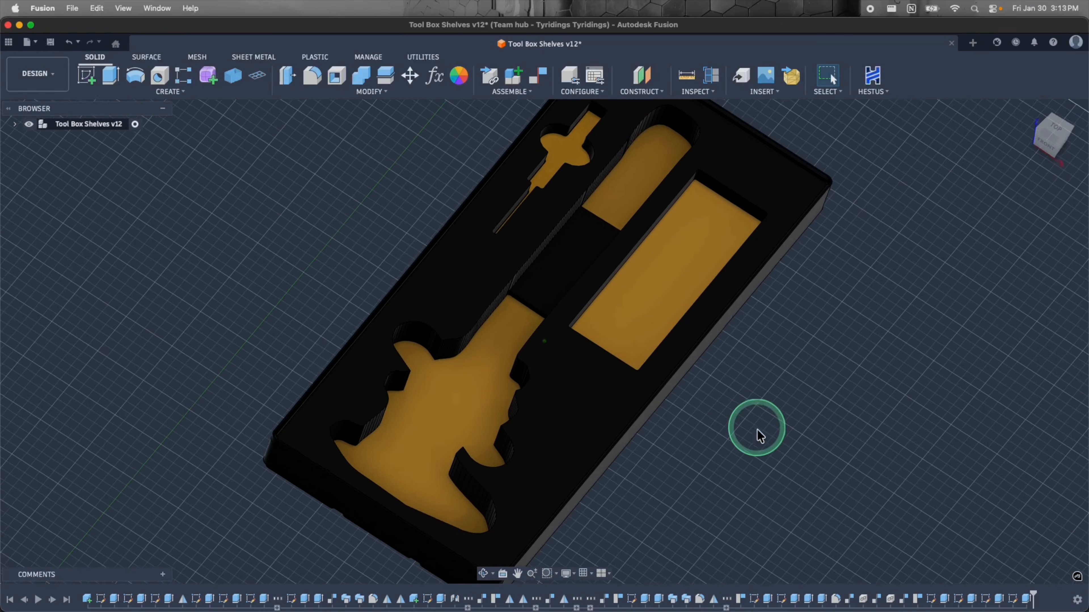
{"action": "scroll", "coordinate": [757, 428], "scroll_direction": "up", "scroll_amount": 5, "text": "shift"}
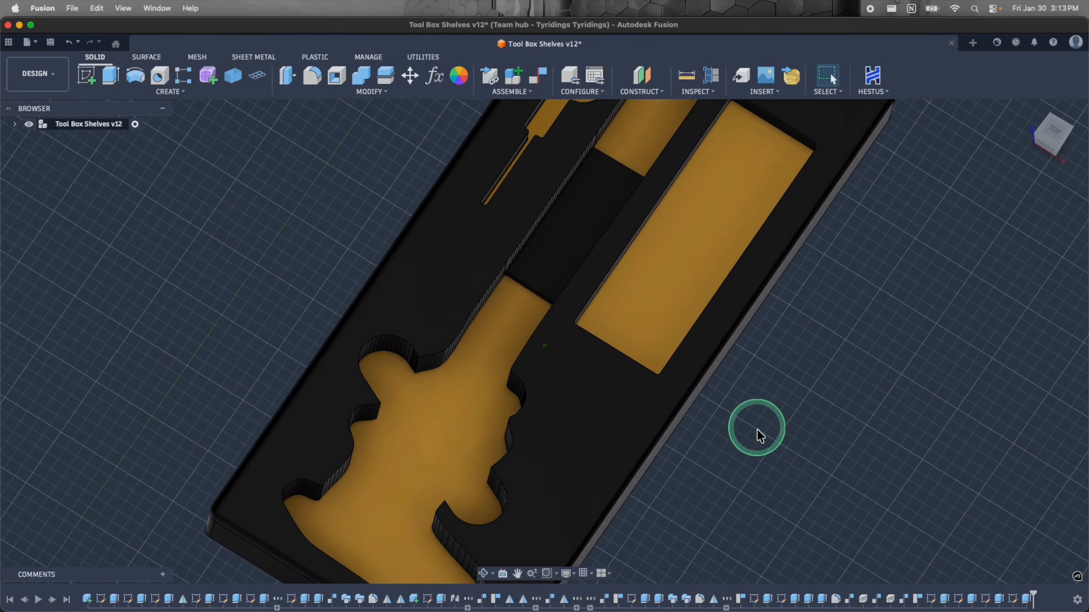
{"action": "scroll", "coordinate": [760, 436], "scroll_direction": "up", "scroll_amount": 5, "text": "shift"}
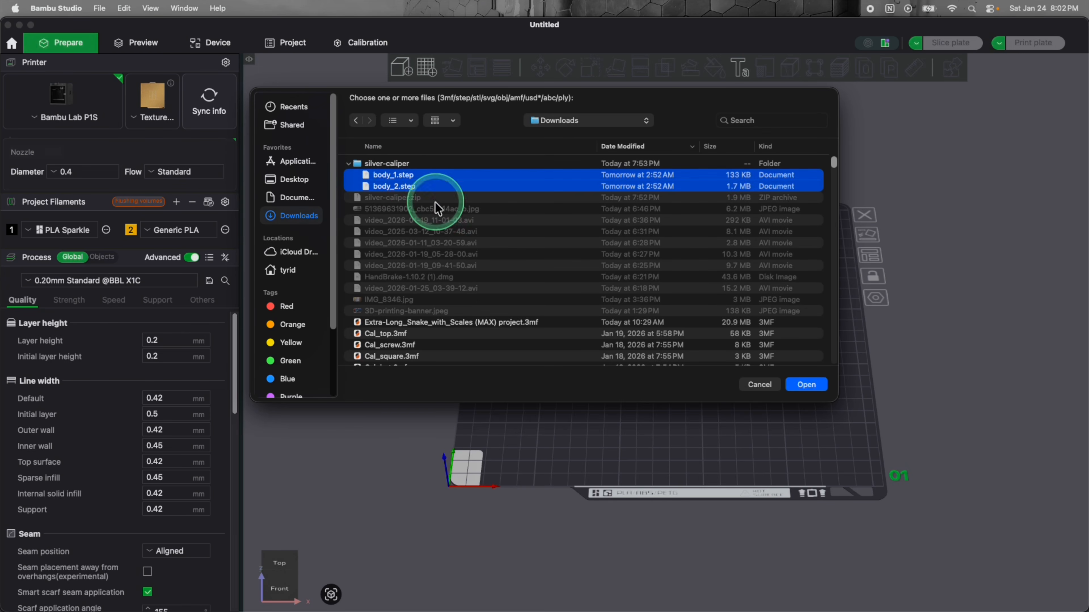
Import body_1.step and body_2.step from the silver-caliper folder into Bambu Studio and view the parts on their plates.
{"action": "left_click", "coordinate": [806, 385]}
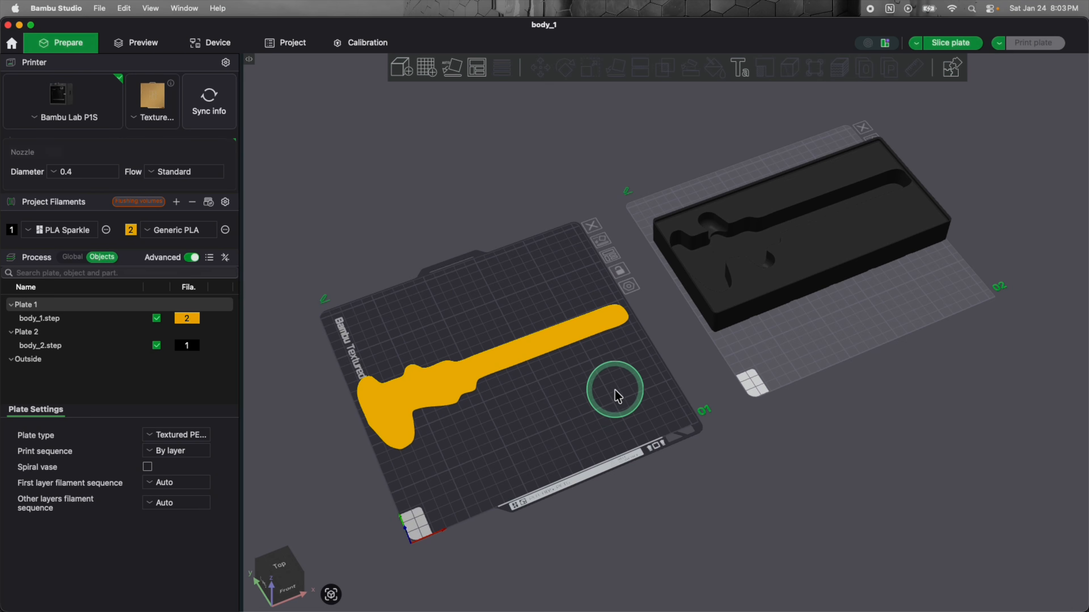
{"action": "scroll", "coordinate": [620, 384], "scroll_direction": "up", "scroll_amount": 3}
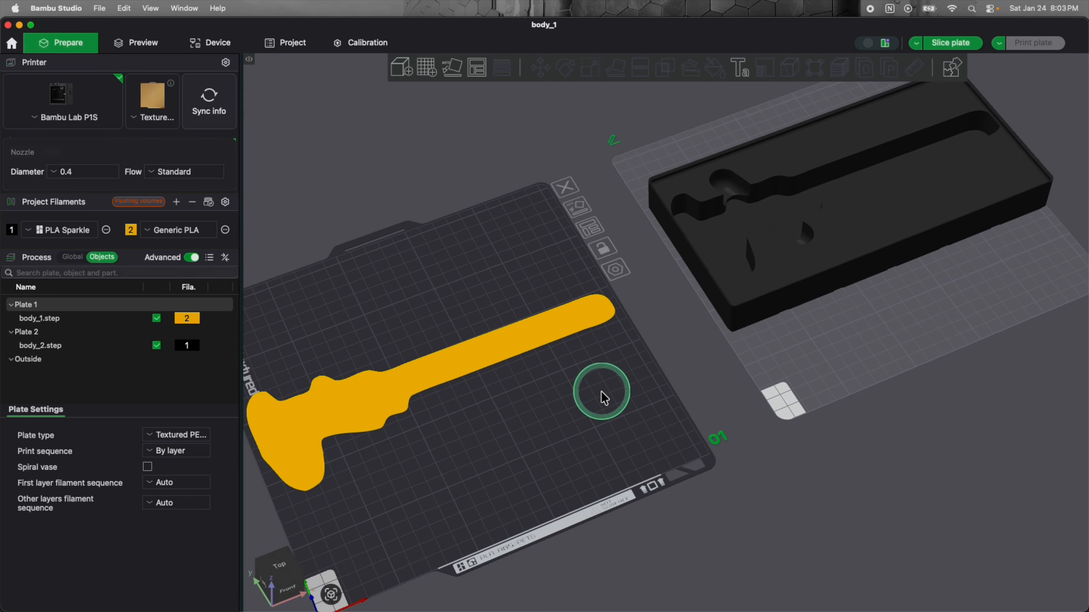
{"action": "left_click_drag", "start_coordinate": [608, 389], "coordinate": [578, 385]}
{"action": "right_click_drag", "start_coordinate": [531, 339], "coordinate": [430, 266]}
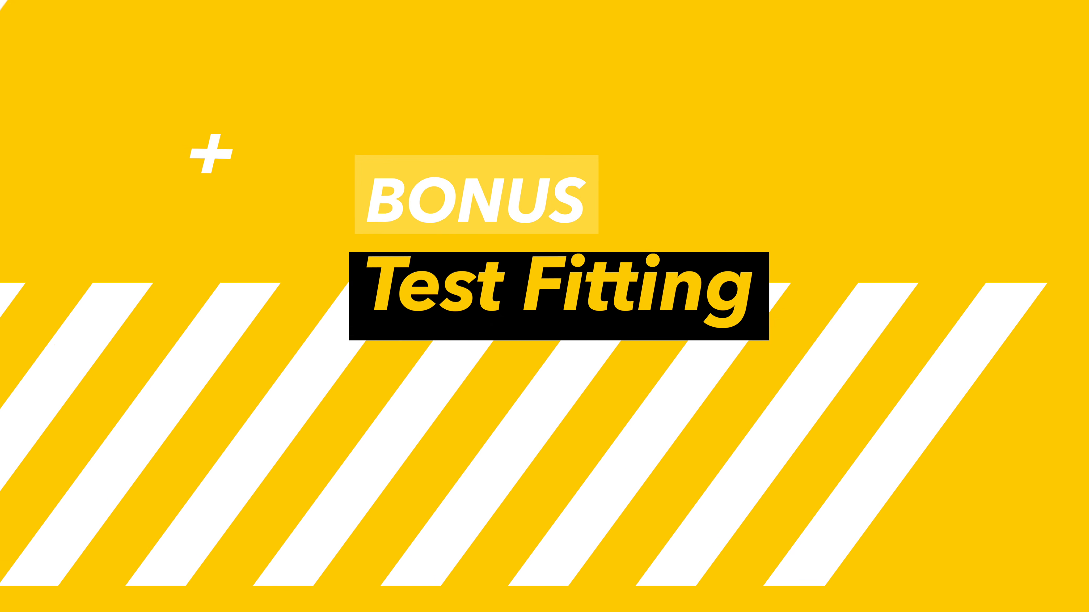
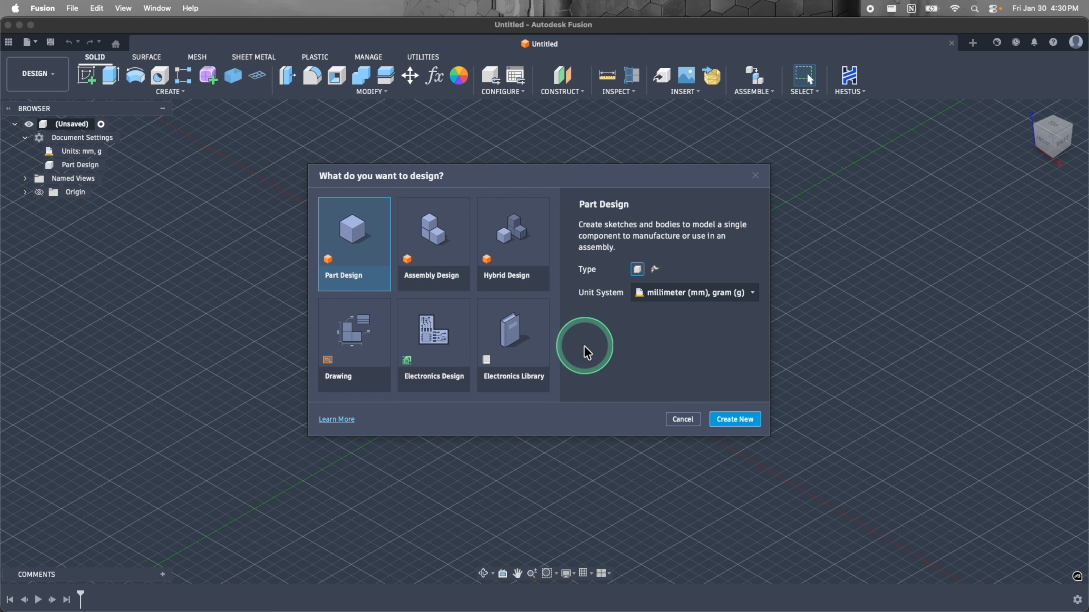
Create a new Hybrid Design in Fusion and save it as Exacto Bin Example.
{"action": "left_click", "coordinate": [507, 242]}
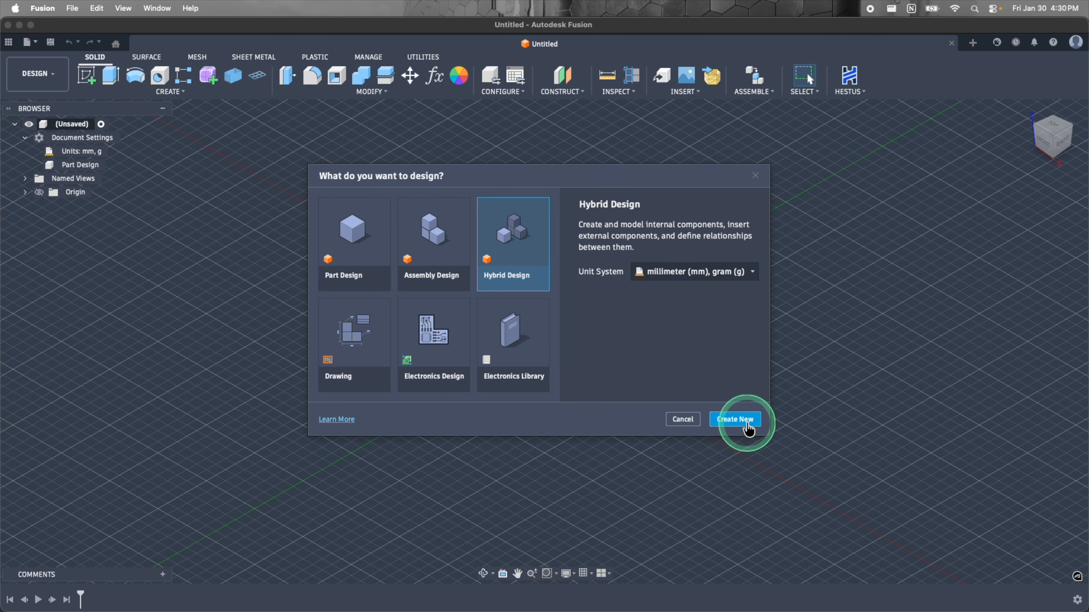
{"action": "left_click", "coordinate": [735, 420]}
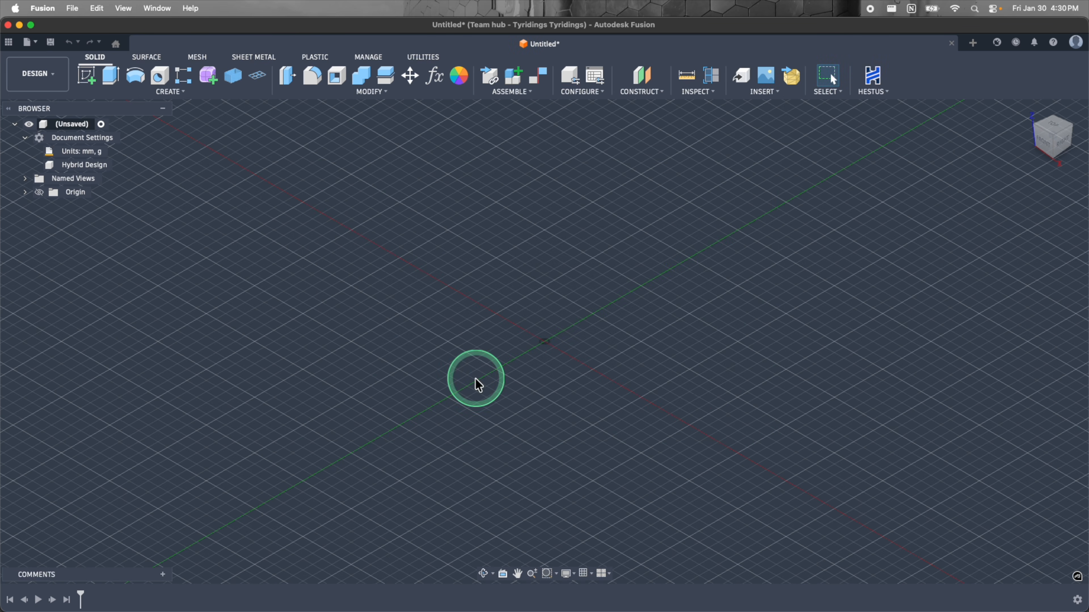
{"action": "left_click", "coordinate": [52, 44]}
{"action": "left_click", "coordinate": [451, 191]}
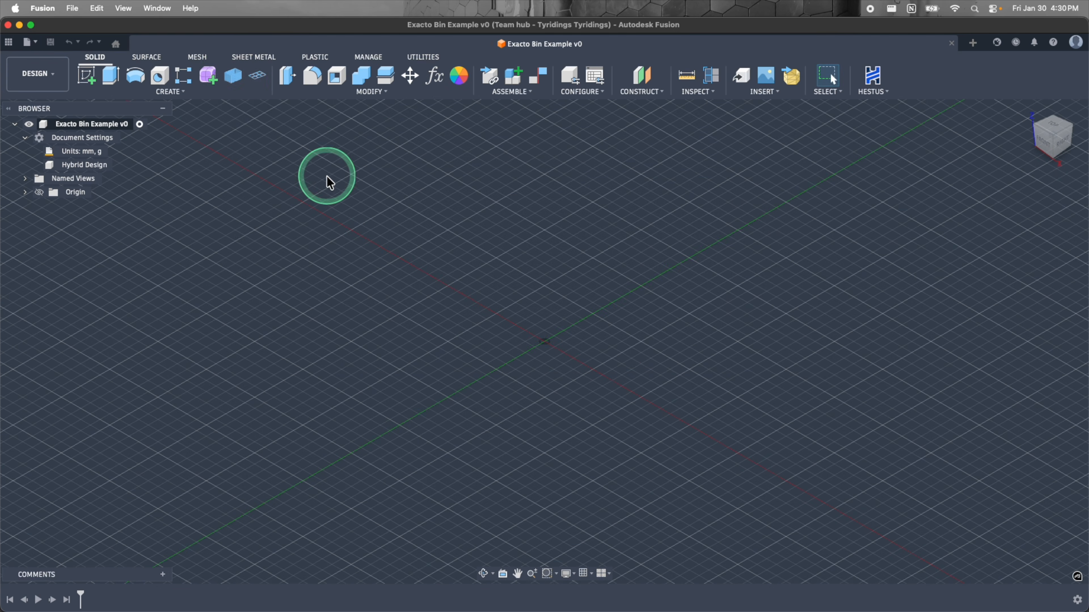
Start a Gridfinity bin and set its width to 1 unit and its height to 3 units.
{"action": "left_click", "coordinate": [233, 77]}
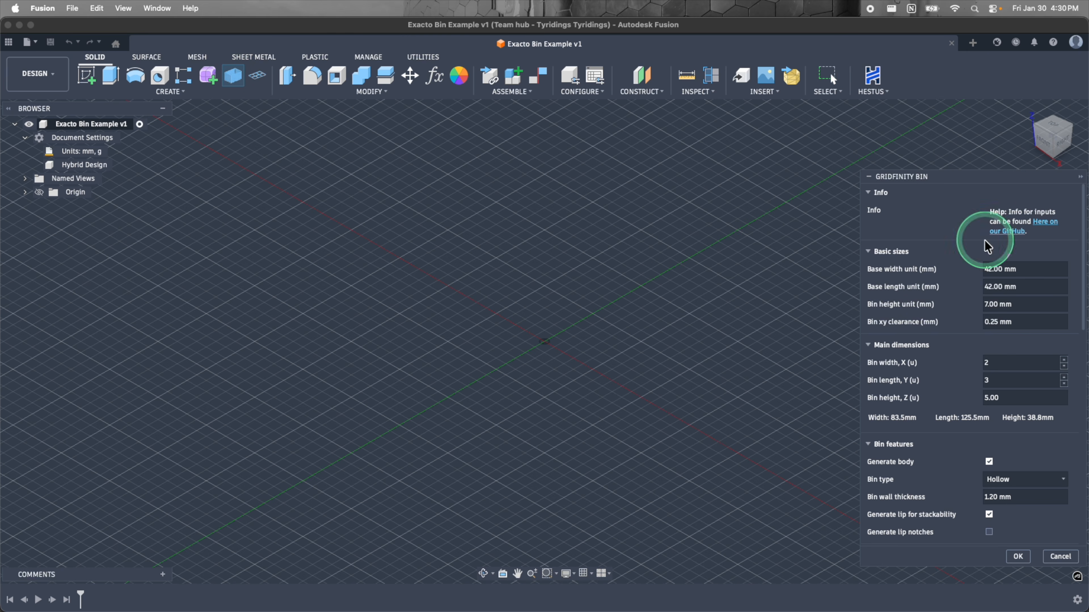
{"action": "scroll", "coordinate": [959, 461], "scroll_direction": "down", "scroll_amount": 10}
{"action": "left_click", "coordinate": [956, 453]}
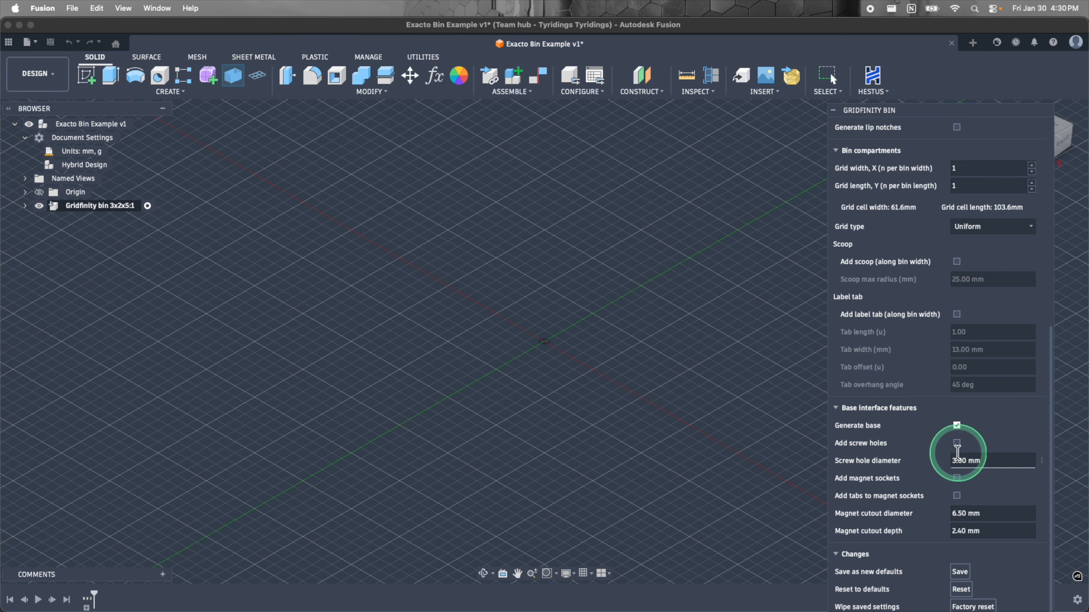
{"action": "scroll", "coordinate": [1058, 296], "scroll_direction": "up", "scroll_amount": 10}
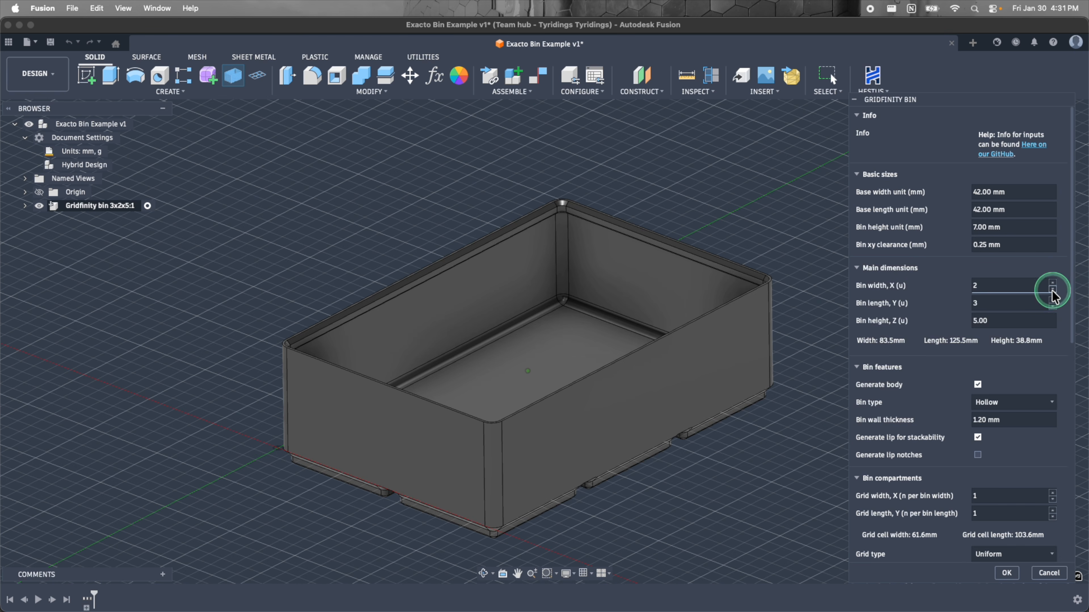
{"action": "left_click", "coordinate": [1053, 290]}
{"action": "left_click", "coordinate": [975, 322]}
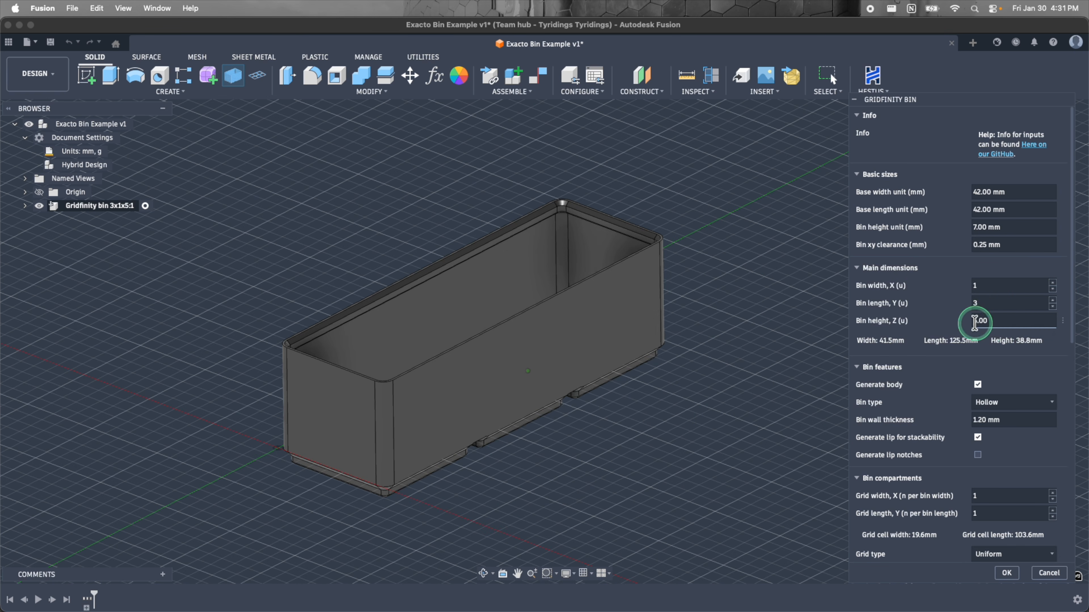
{"action": "key", "text": "Delete"}
{"action": "type", "text": "3"}
Set the bin type to Solid and generate the Gridfinity bin.
{"action": "scroll", "coordinate": [986, 317], "scroll_direction": "down", "scroll_amount": 3}
{"action": "left_click", "coordinate": [999, 266]}
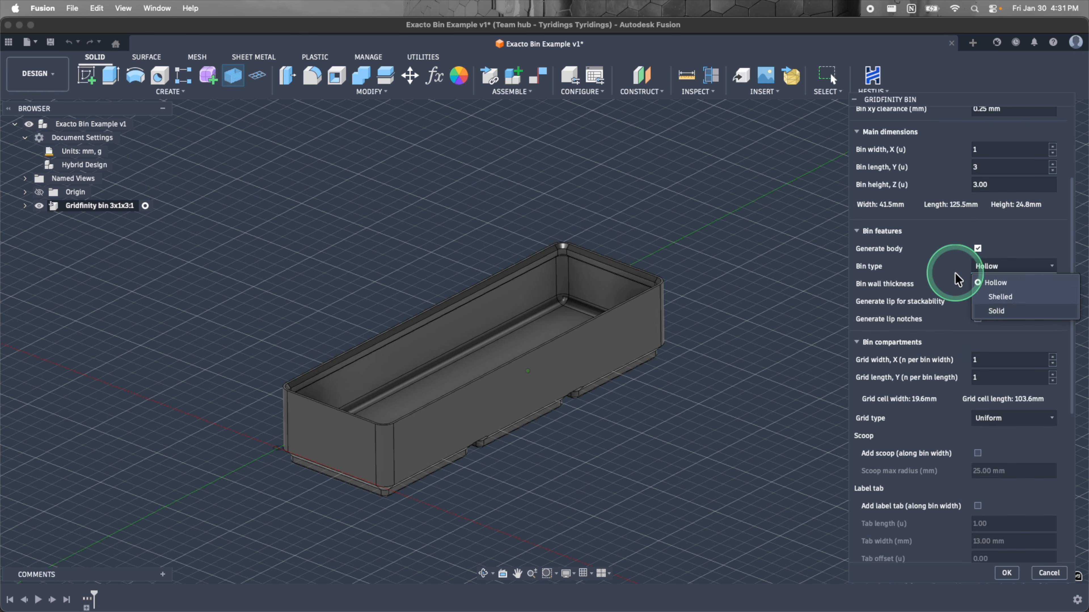
{"action": "left_click", "coordinate": [957, 278]}
{"action": "scroll", "coordinate": [986, 407], "scroll_direction": "down", "scroll_amount": 10}
{"action": "left_click", "coordinate": [1006, 573]}
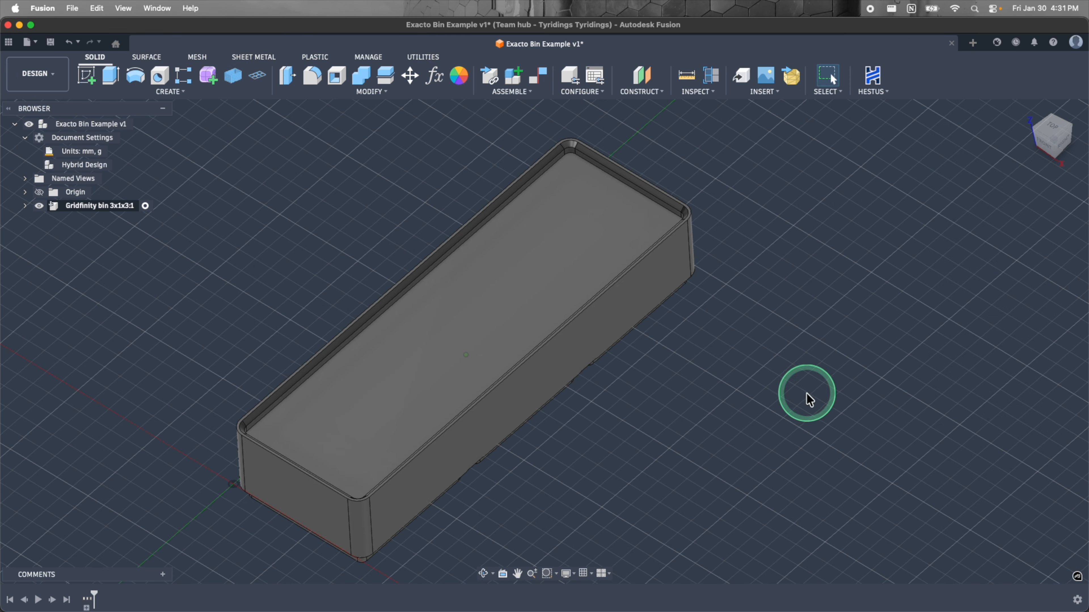
Insert EXACTO_IMAGE.jpg from Downloads as a canvas on the bin's top face with a Y distance of -5 mm.
{"action": "left_click", "coordinate": [761, 92]}
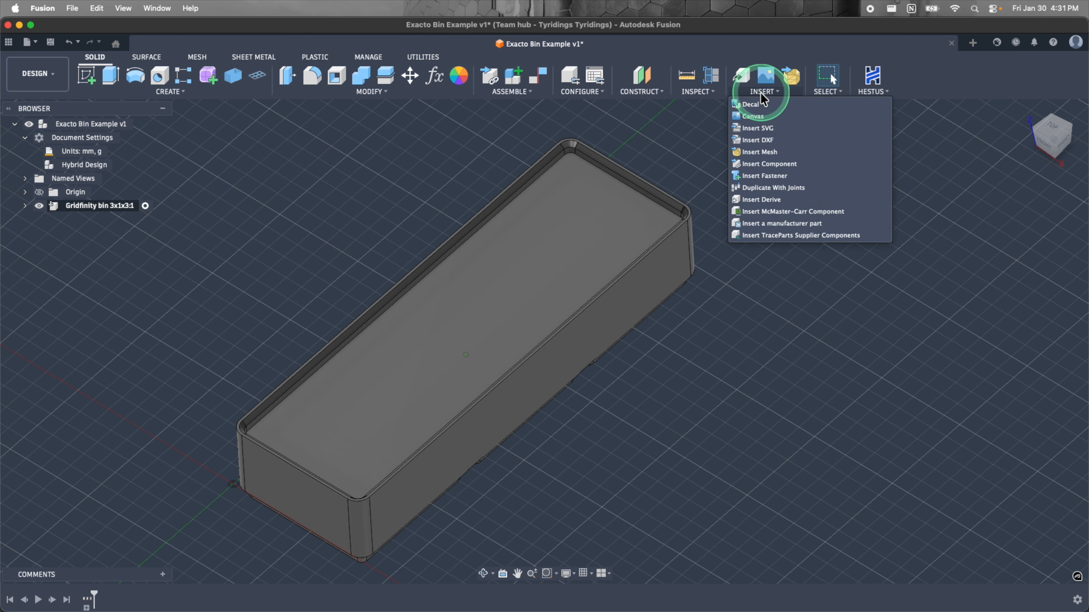
{"action": "left_click", "coordinate": [758, 119]}
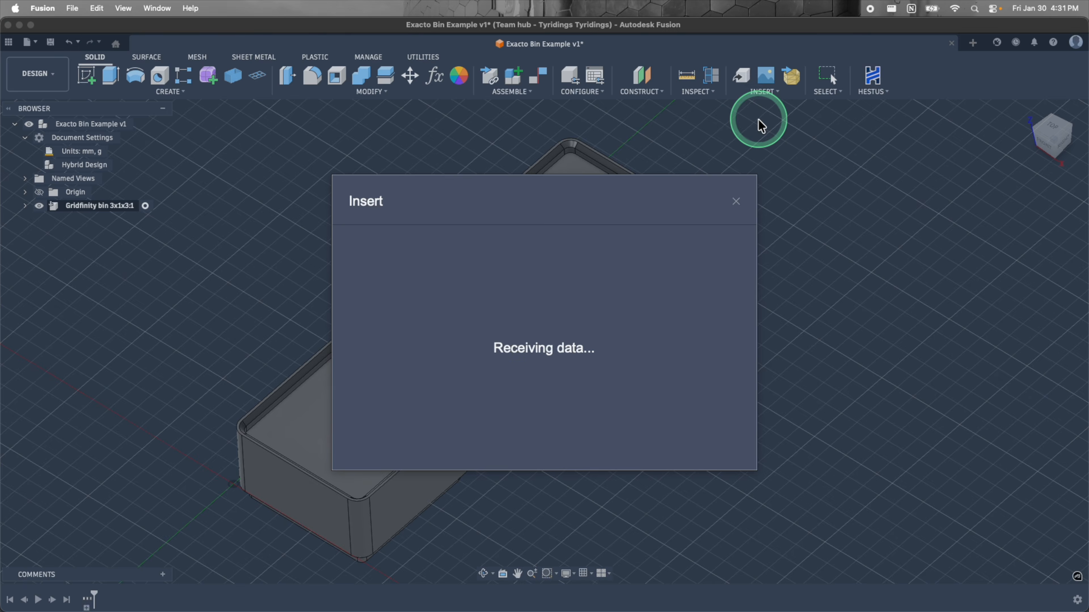
{"action": "left_click", "coordinate": [428, 442]}
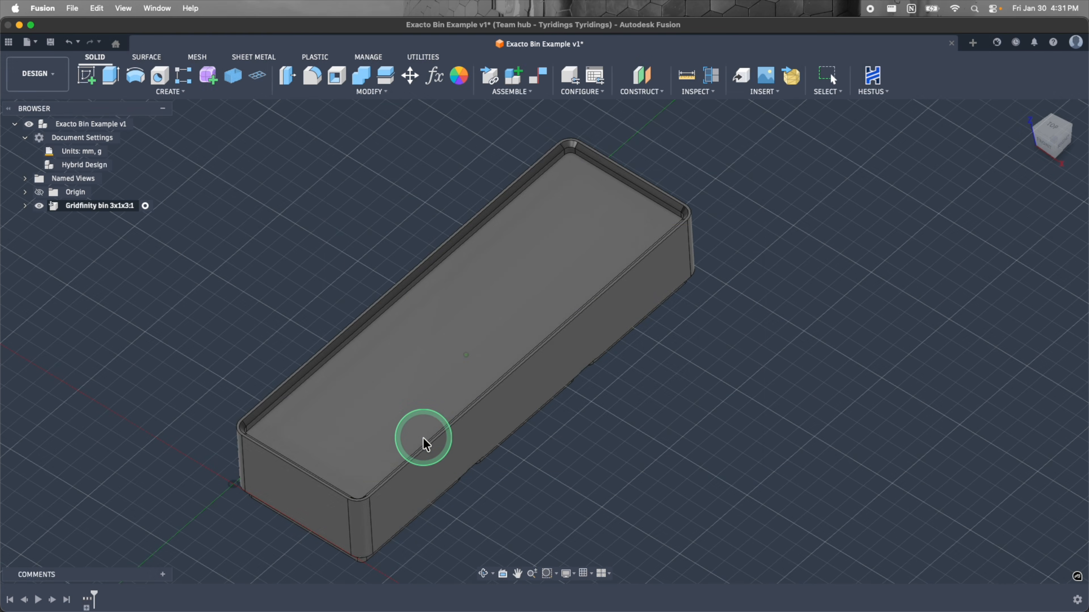
{"action": "scroll", "coordinate": [467, 202], "scroll_direction": "down", "scroll_amount": 10}
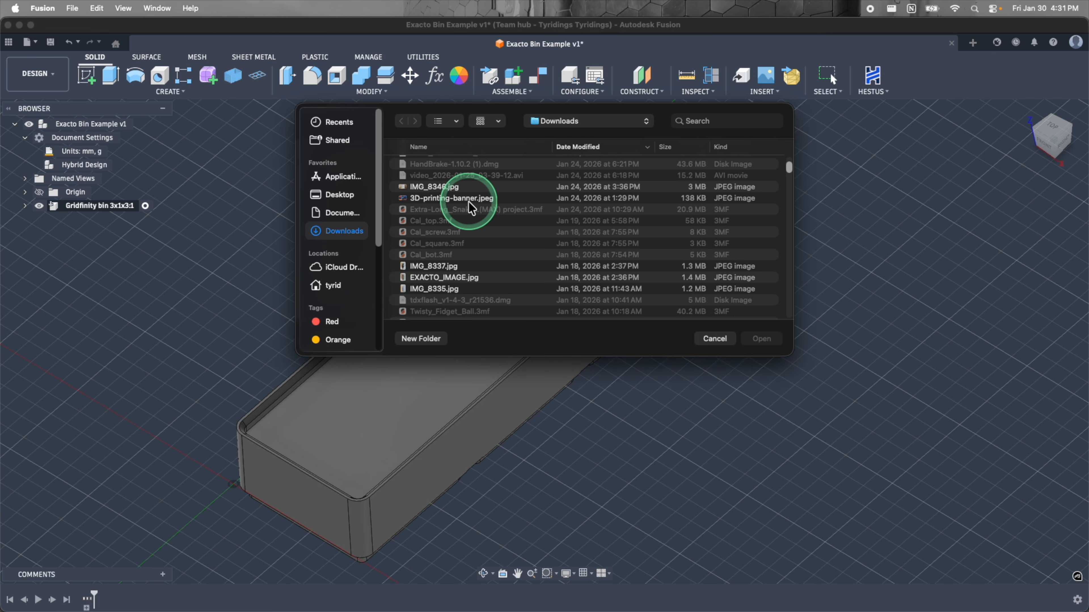
{"action": "left_click", "coordinate": [458, 277]}
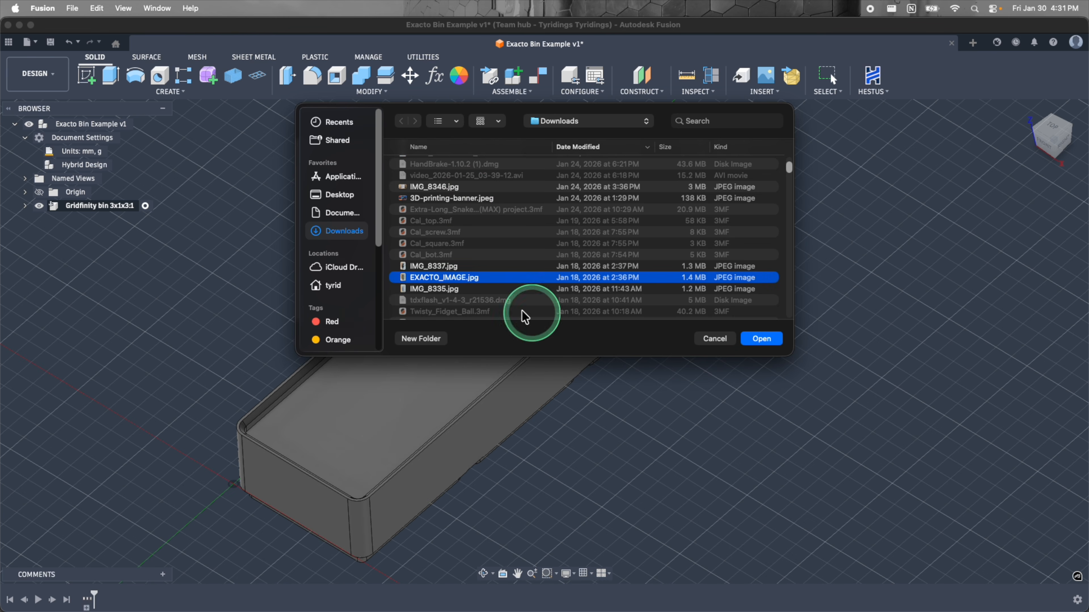
{"action": "left_click", "coordinate": [758, 340]}
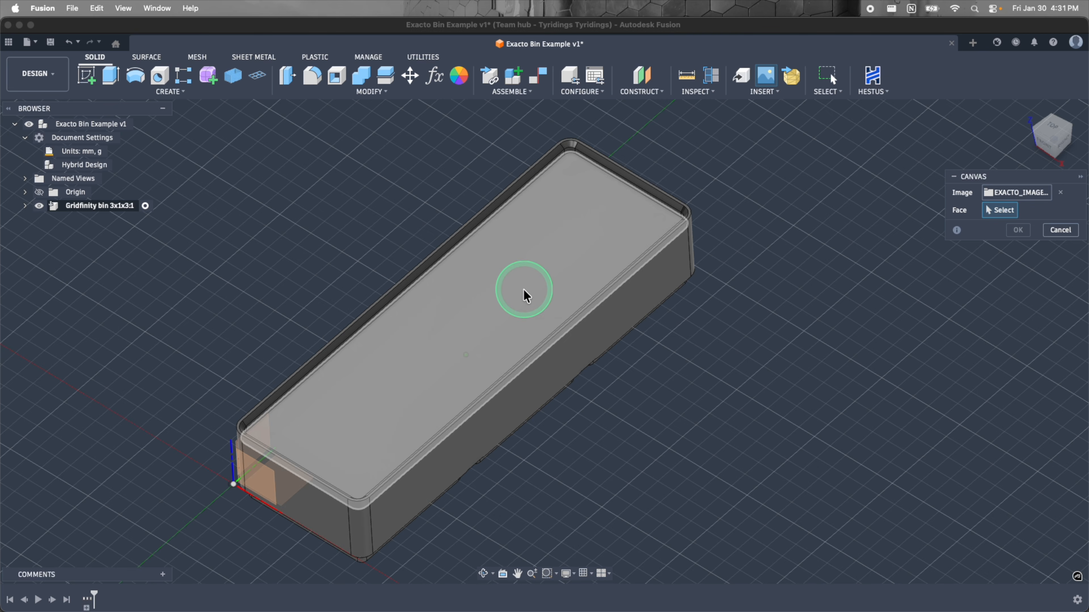
{"action": "left_click", "coordinate": [526, 296]}
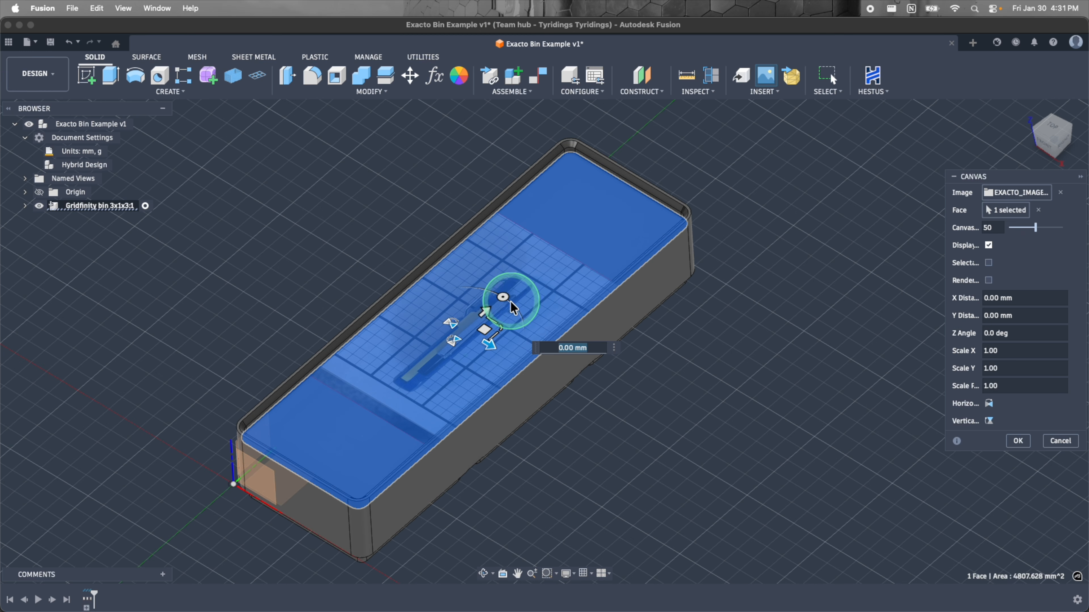
{"action": "mouse_move", "coordinate": [486, 312]}
{"action": "left_mouse_down"}
{"action": "mouse_move", "coordinate": [531, 269]}
{"action": "mouse_move", "coordinate": [481, 321]}
{"action": "left_mouse_up"}
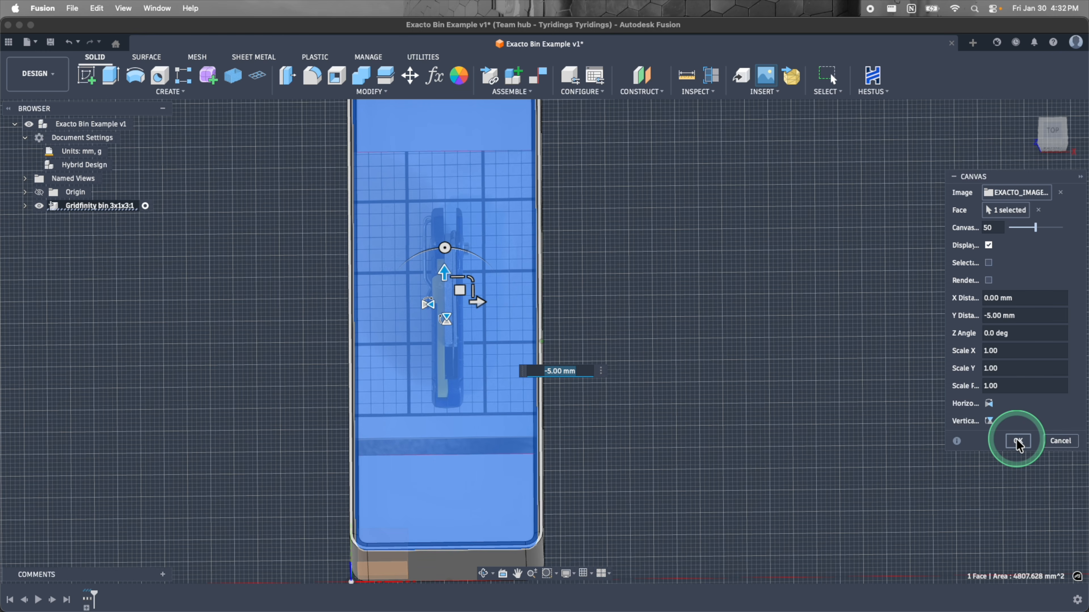
{"action": "left_click", "coordinate": [1018, 442]}
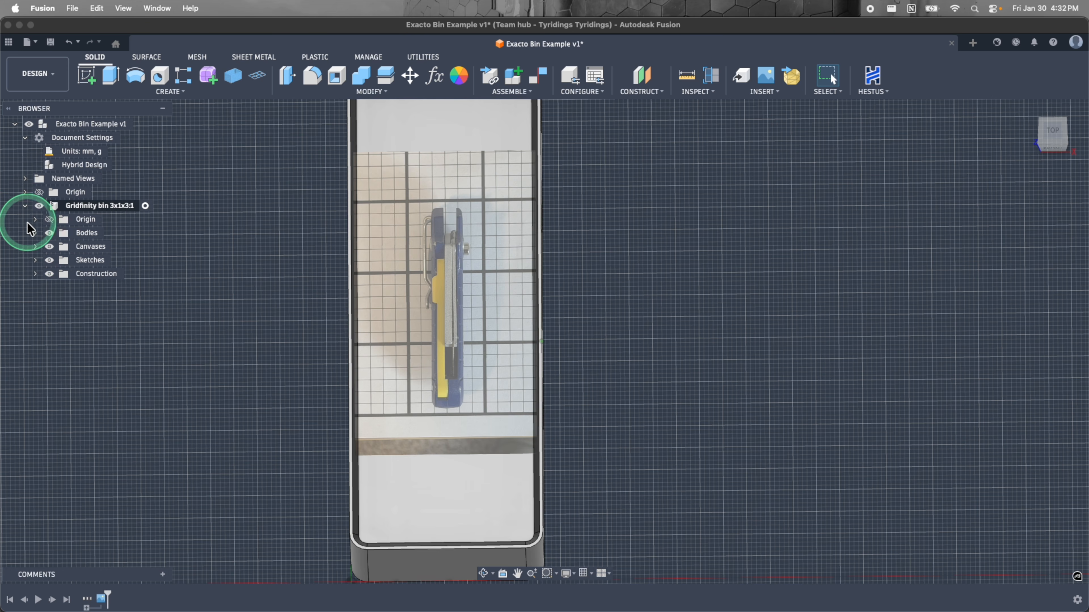
Calibrate the EXACTO_IMAGE canvas by picking both ends of one small grid square's edge and setting the distance to 7 mm.
{"action": "left_click", "coordinate": [86, 259]}
{"action": "right_click", "coordinate": [98, 262]}
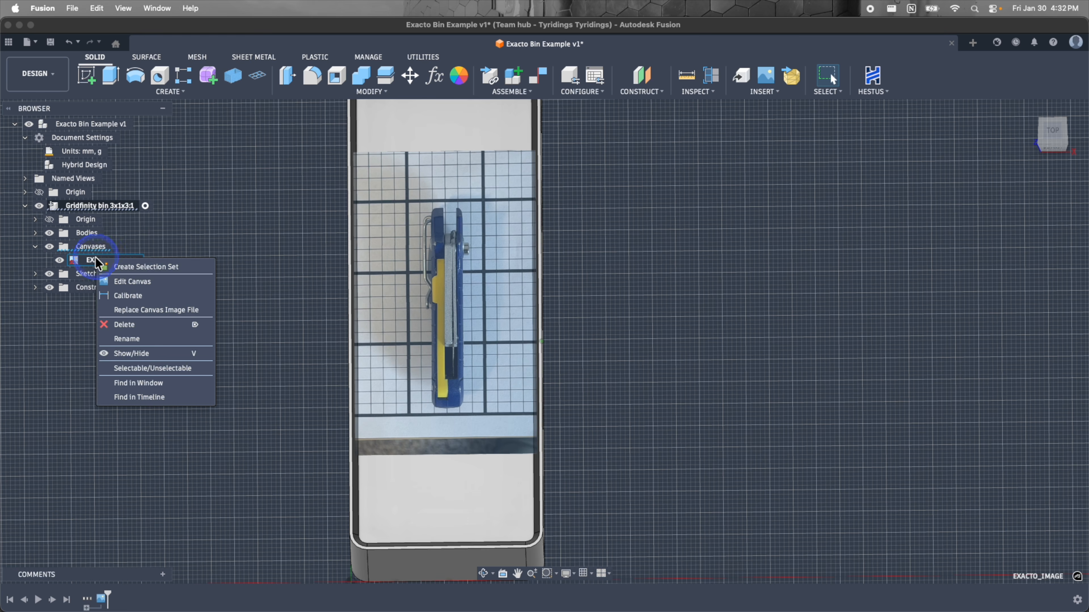
{"action": "left_click", "coordinate": [123, 300]}
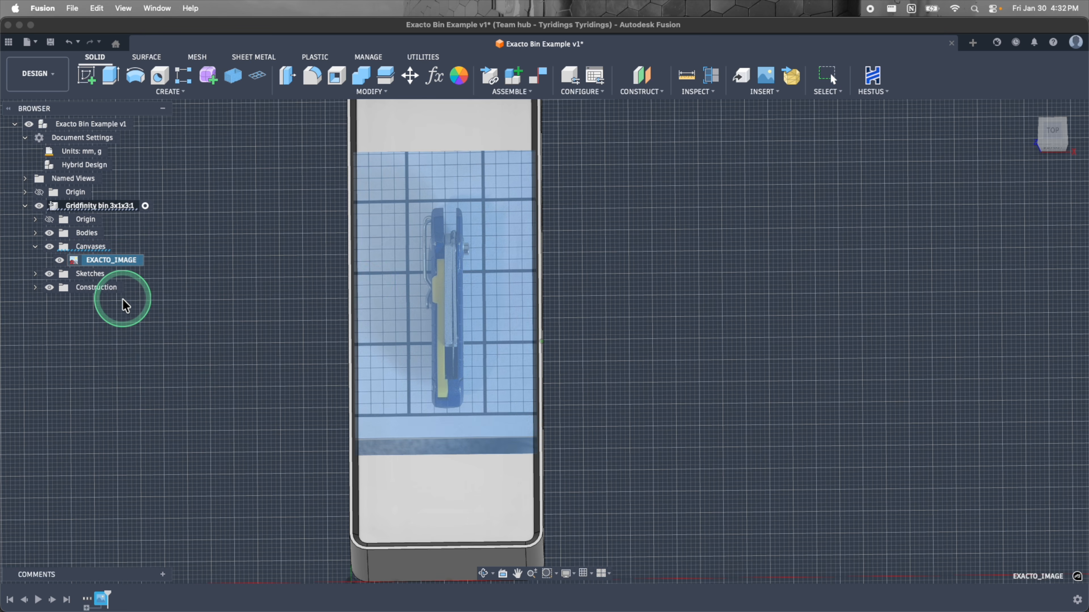
{"action": "scroll", "coordinate": [361, 280], "scroll_direction": "up", "scroll_amount": 10}
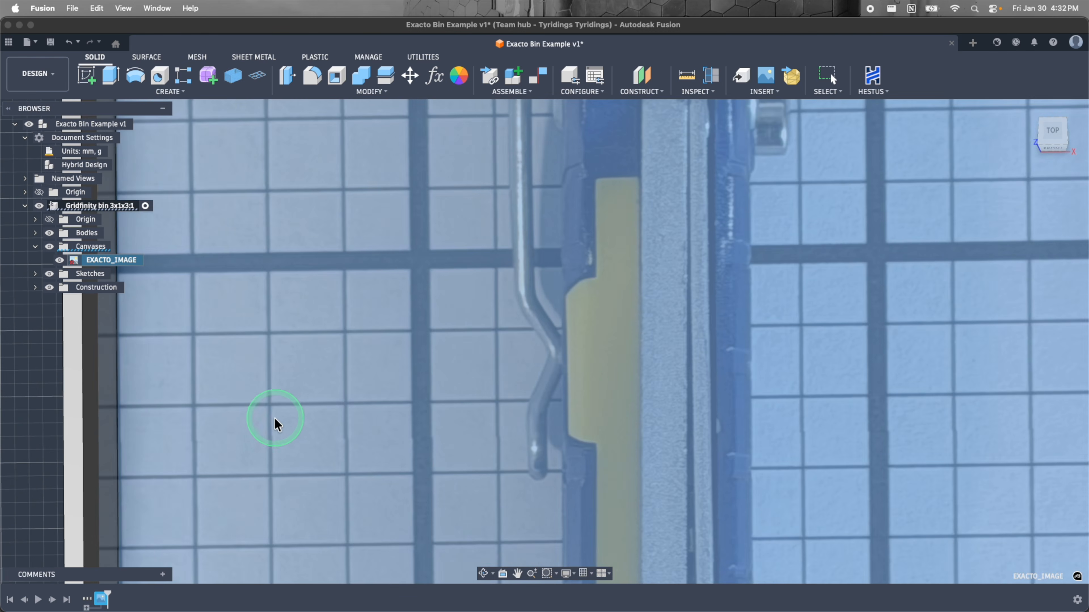
{"action": "scroll", "coordinate": [275, 424], "scroll_direction": "up", "scroll_amount": 3}
{"action": "scroll", "coordinate": [315, 376], "scroll_direction": "up", "scroll_amount": 3}
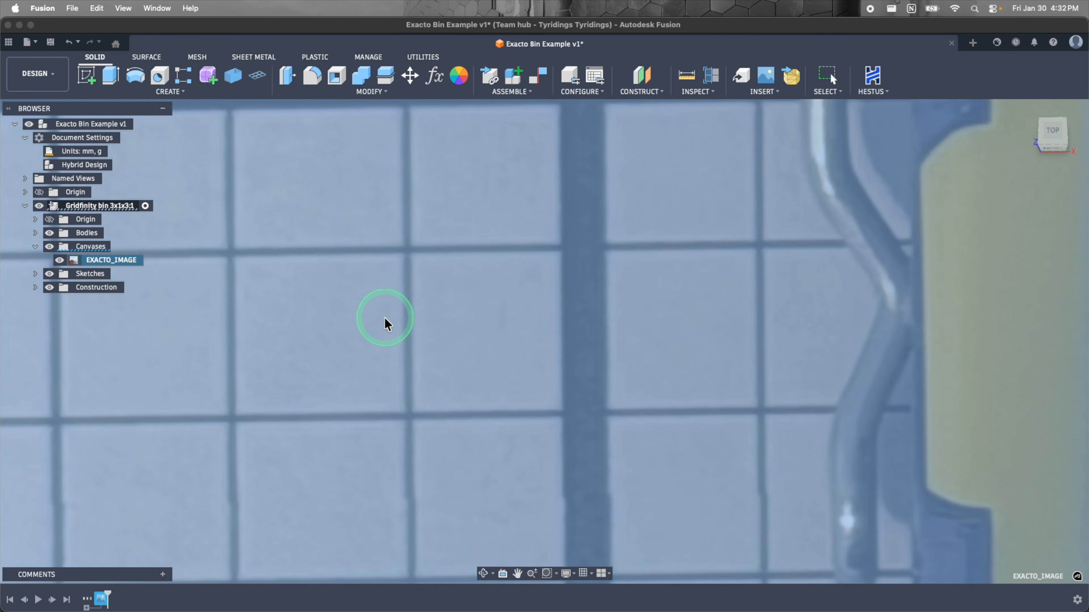
{"action": "left_click", "coordinate": [407, 249]}
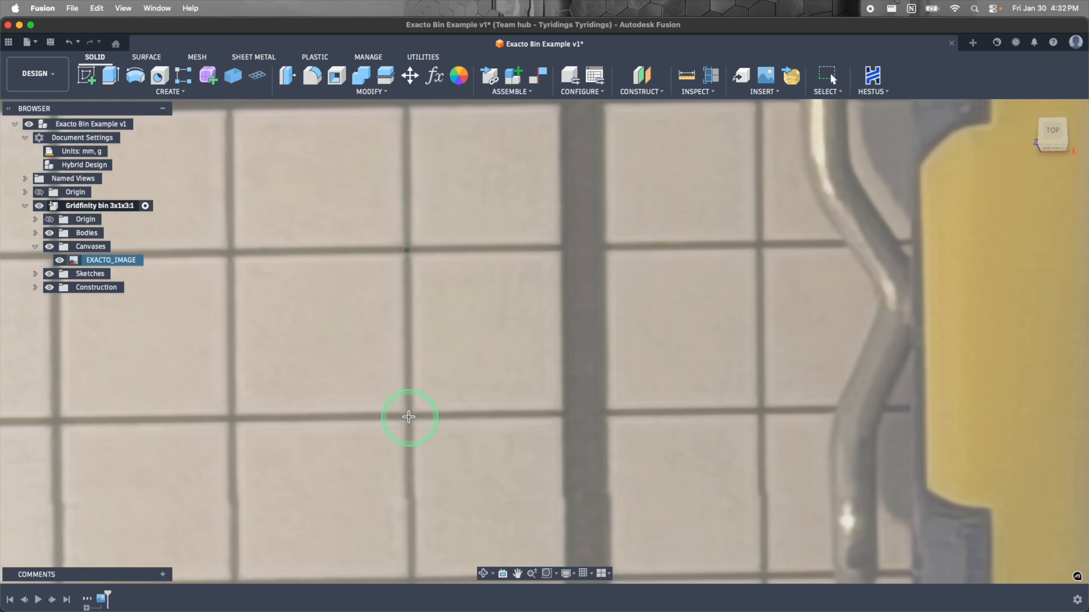
{"action": "left_click", "coordinate": [408, 417]}
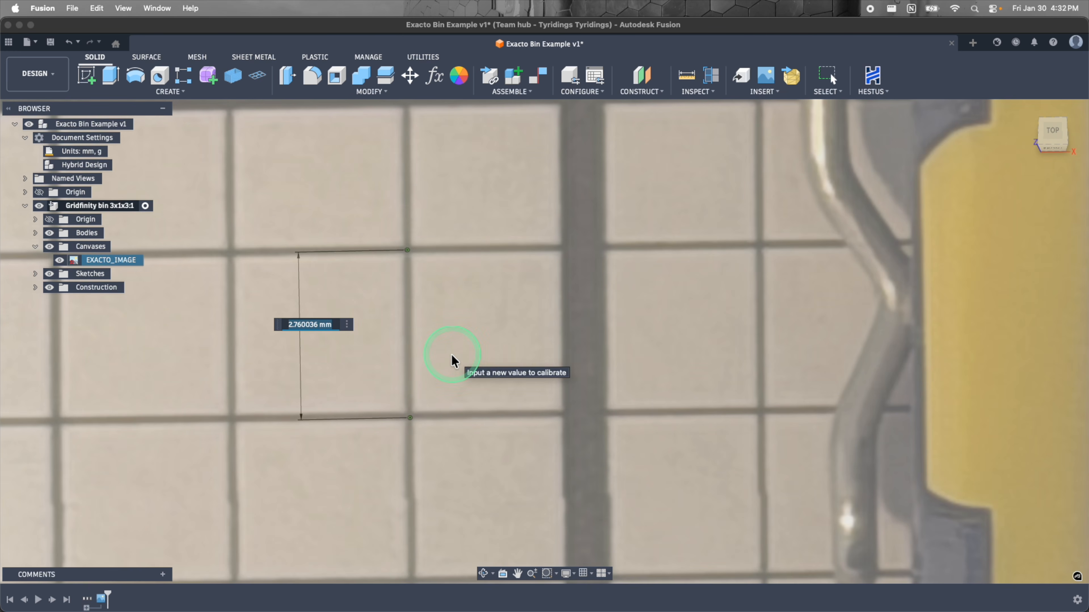
{"action": "type", "text": "7"}
{"action": "key", "text": "Return"}
Reposition the canvas in the bin with a 9 mm Y distance, and fine-tune it by X -0.5 mm, Y -0.5 mm and Z angle -0.2 deg.
{"action": "scroll", "coordinate": [494, 371], "scroll_direction": "down", "scroll_amount": 10}
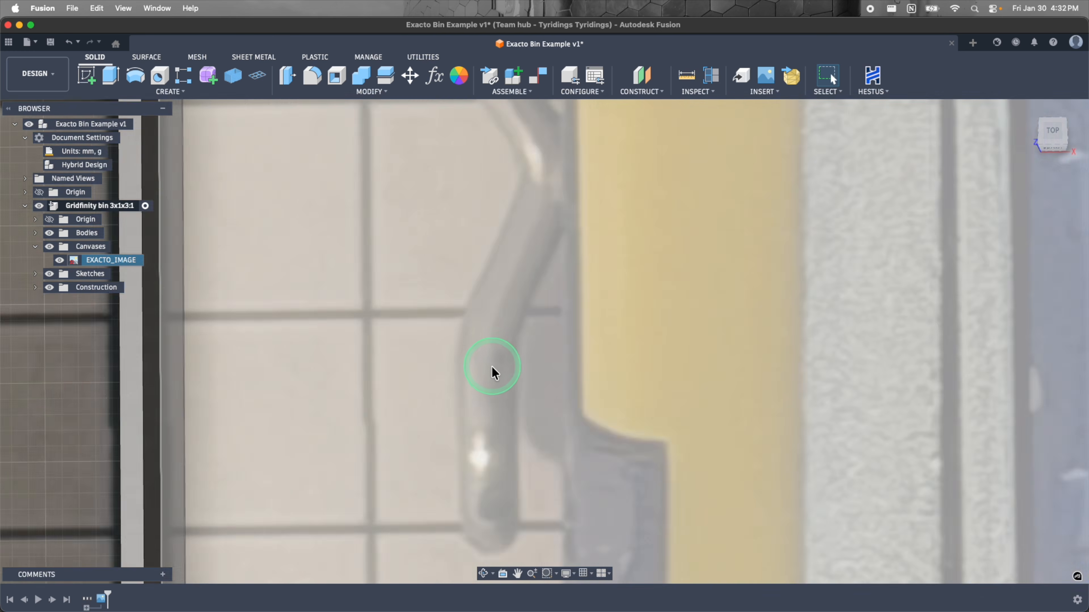
{"action": "scroll", "coordinate": [515, 388], "scroll_direction": "up", "scroll_amount": 3}
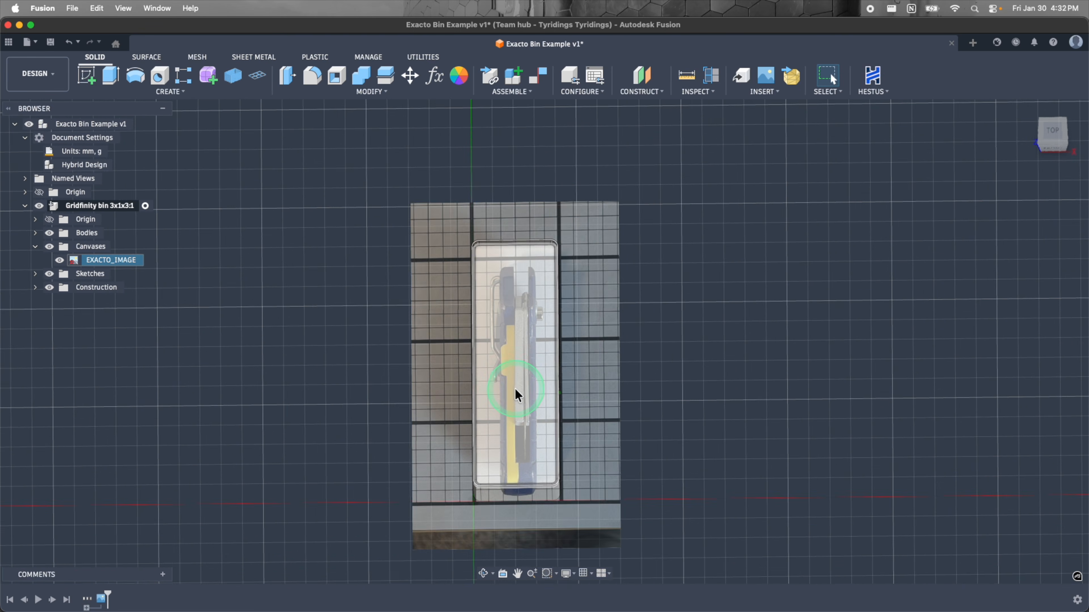
{"action": "scroll", "coordinate": [517, 389], "scroll_direction": "left", "scroll_amount": 5, "text": "shift"}
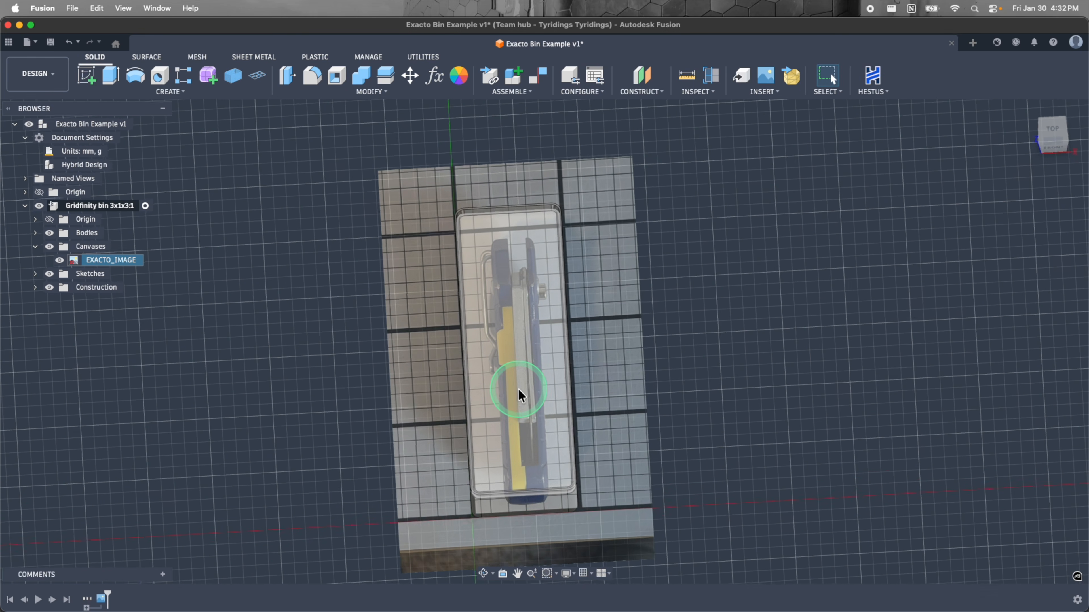
{"action": "scroll", "coordinate": [517, 389], "scroll_direction": "right", "scroll_amount": 5, "text": "shift"}
{"action": "scroll", "coordinate": [518, 389], "scroll_direction": "right", "scroll_amount": 5, "text": "shift"}
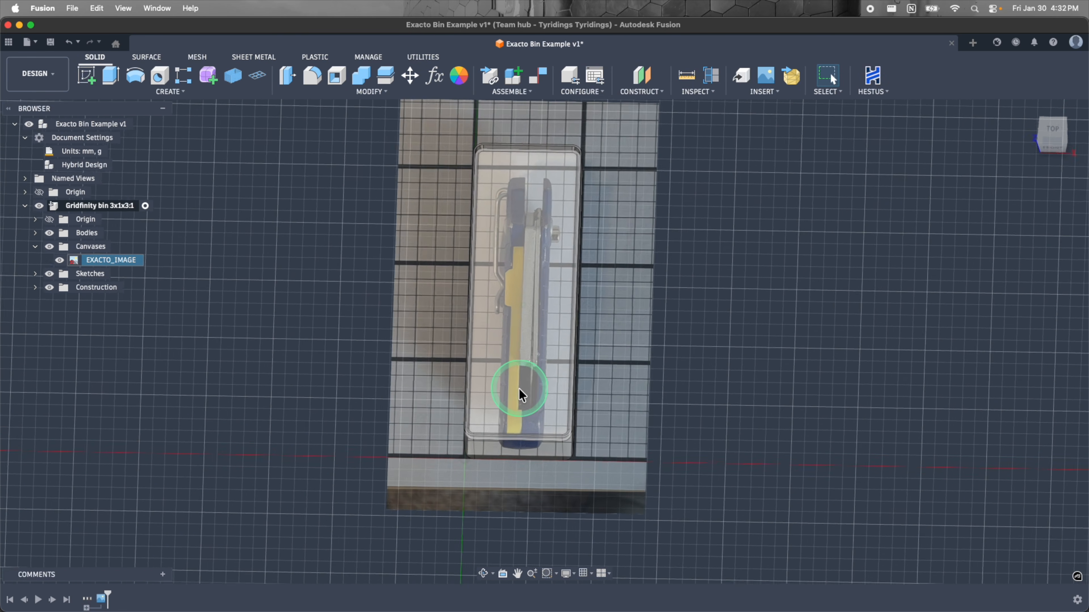
{"action": "scroll", "coordinate": [518, 389], "scroll_direction": "left", "scroll_amount": 8, "text": "shift"}
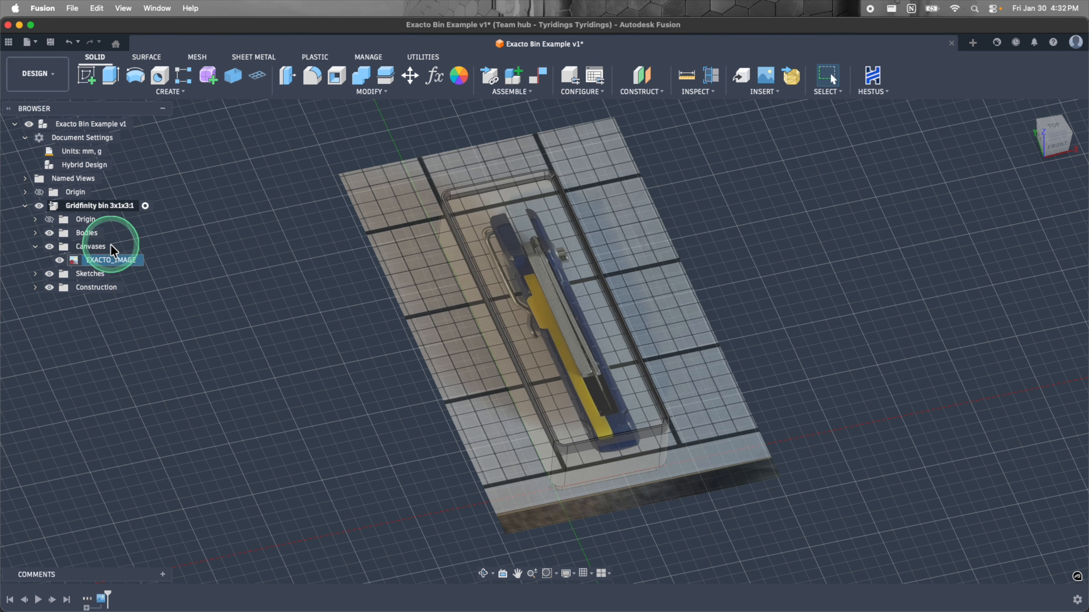
{"action": "right_click", "coordinate": [96, 259]}
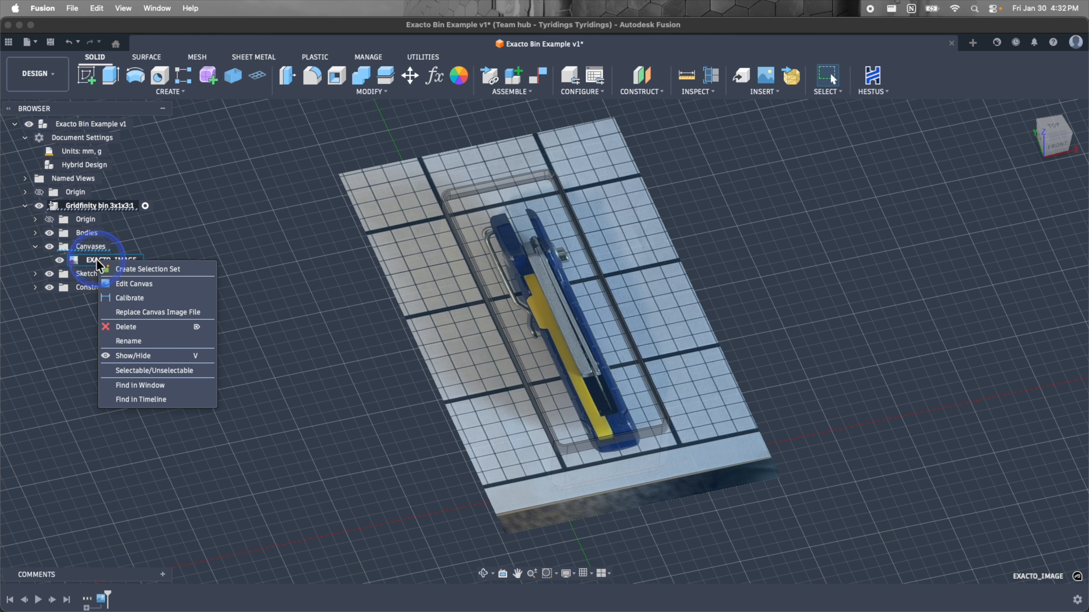
{"action": "left_click", "coordinate": [134, 285]}
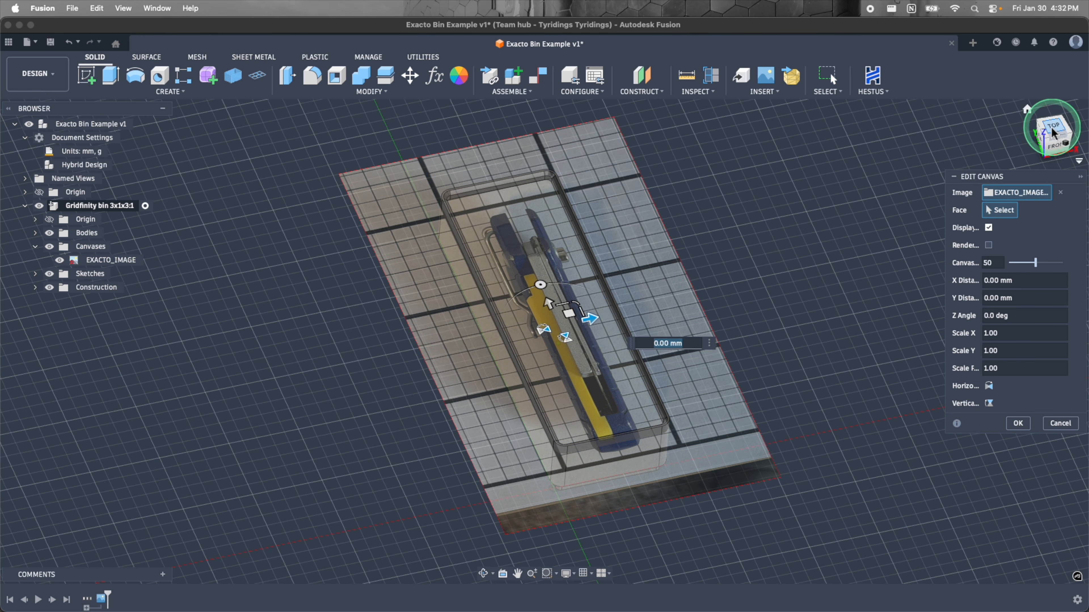
{"action": "left_click", "coordinate": [1054, 143]}
{"action": "scroll", "coordinate": [569, 429], "scroll_direction": "down", "scroll_amount": 3}
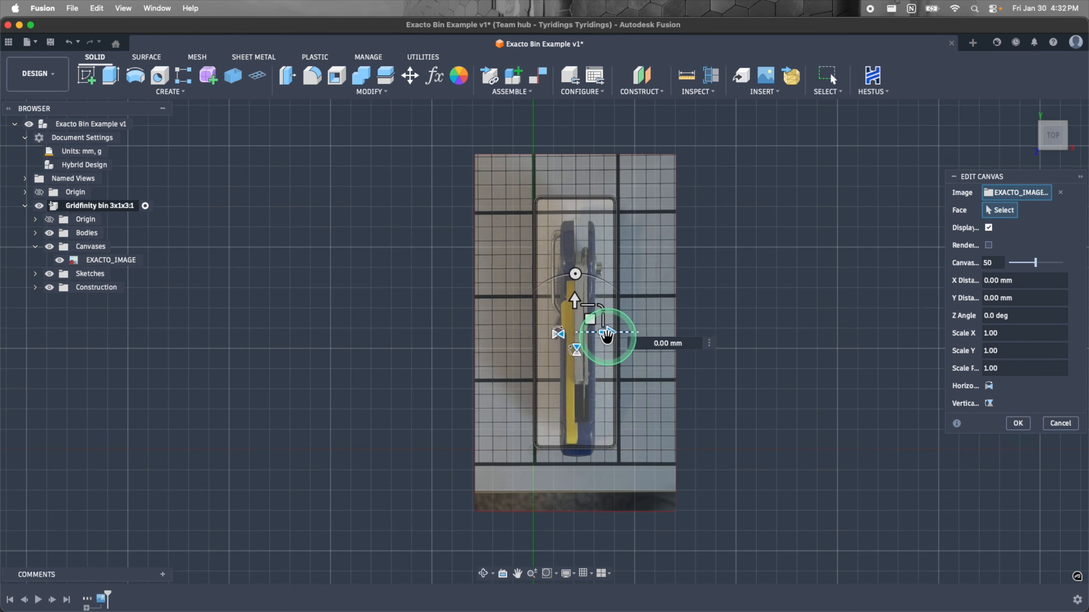
{"action": "scroll", "coordinate": [608, 339], "scroll_direction": "up", "scroll_amount": 5}
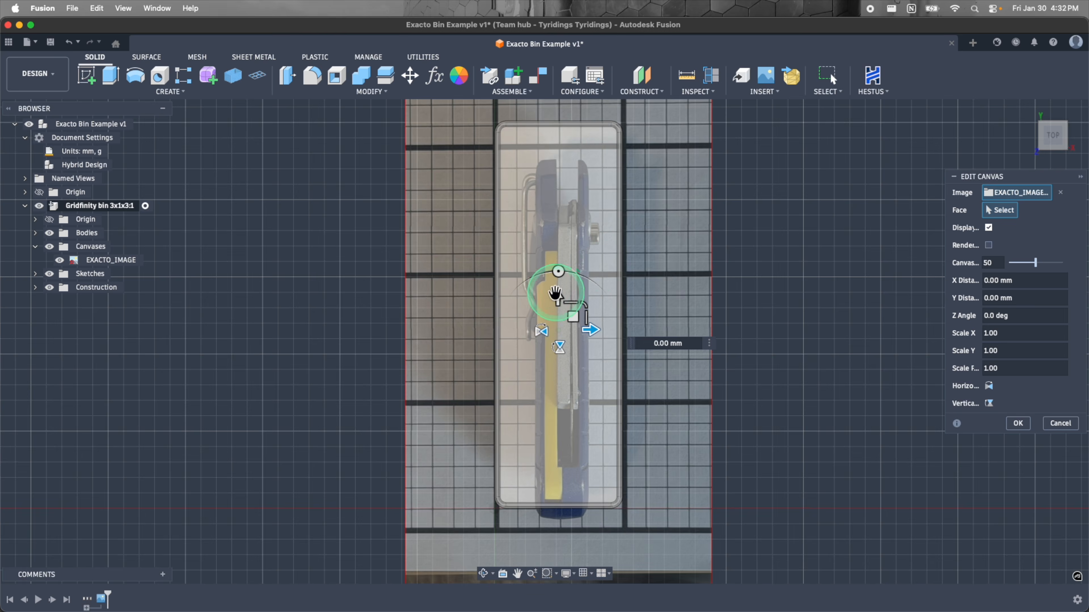
{"action": "left_click_drag", "start_coordinate": [558, 287], "coordinate": [558, 269]}
{"action": "left_click", "coordinate": [654, 326]}
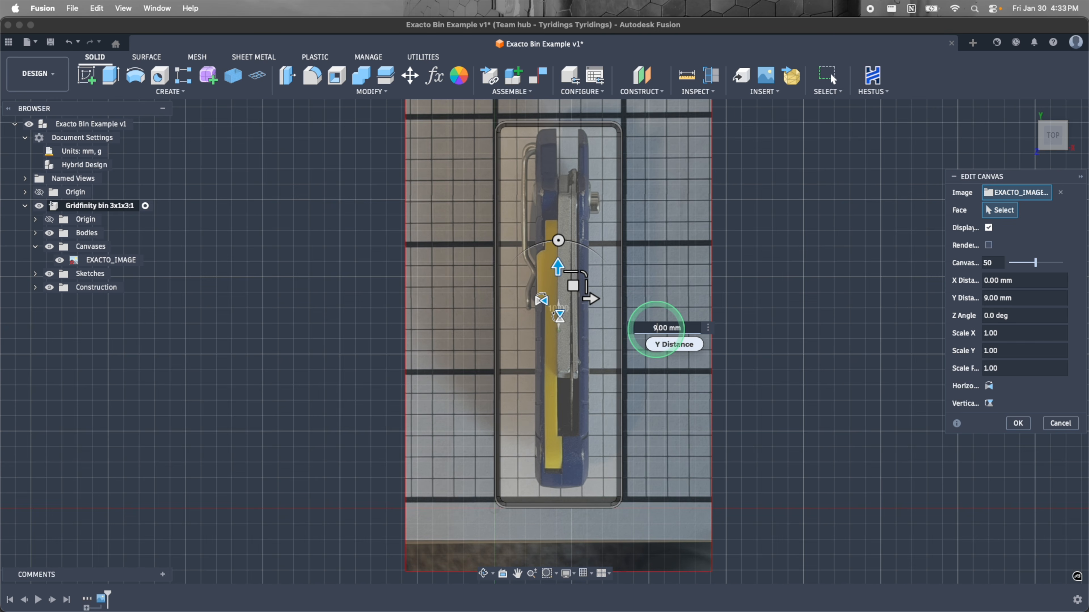
{"action": "type", "text": "9"}
{"action": "key", "text": "Return"}
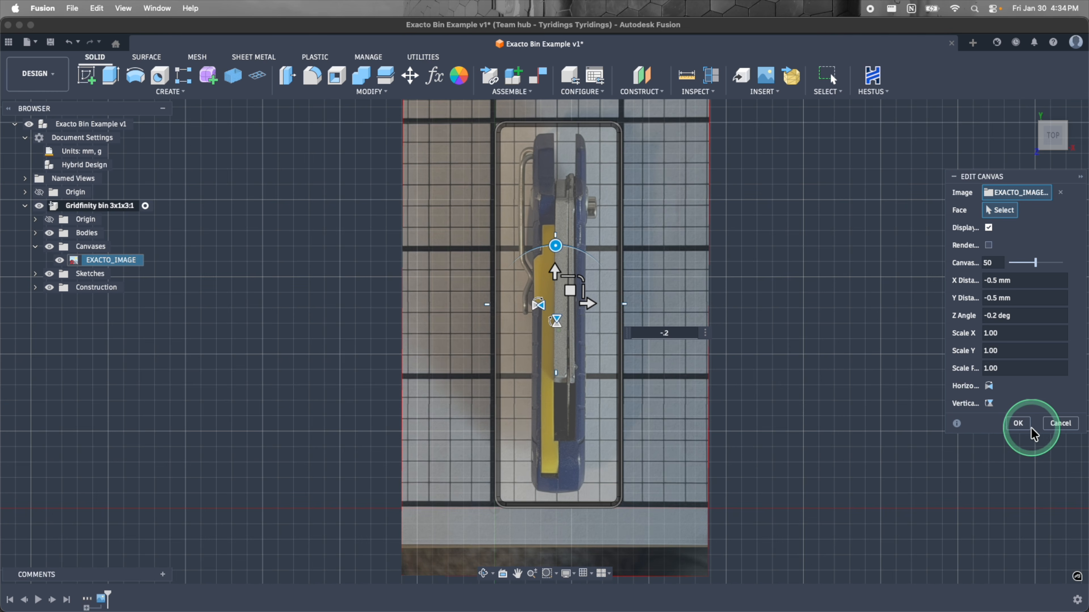
{"action": "left_click", "coordinate": [1020, 424]}
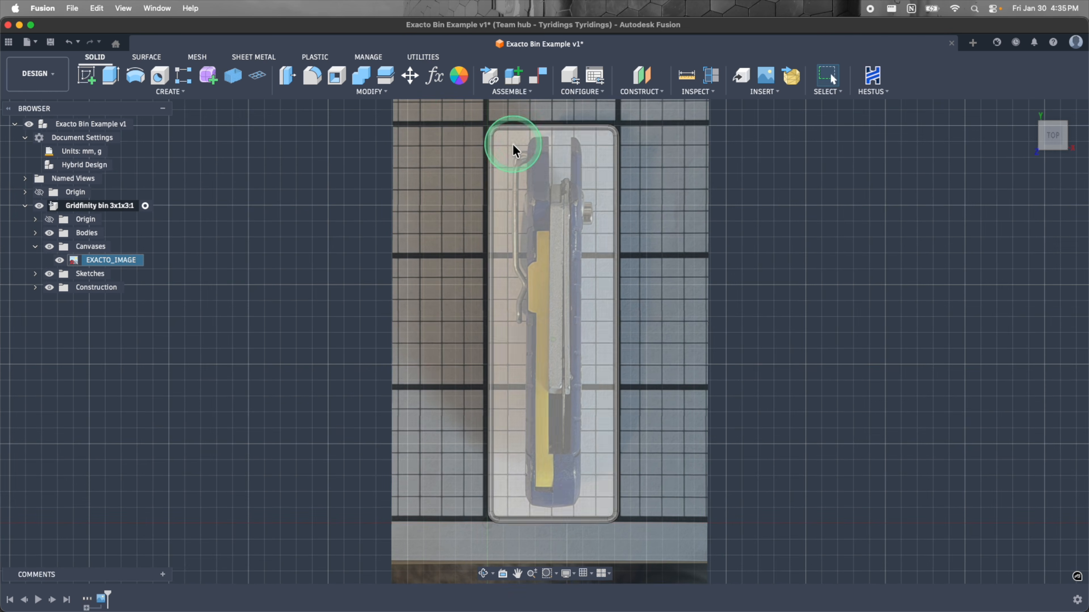
Start a sketch on the bin's top inner face, keeping the knife canvas displayed.
{"action": "left_click", "coordinate": [86, 79]}
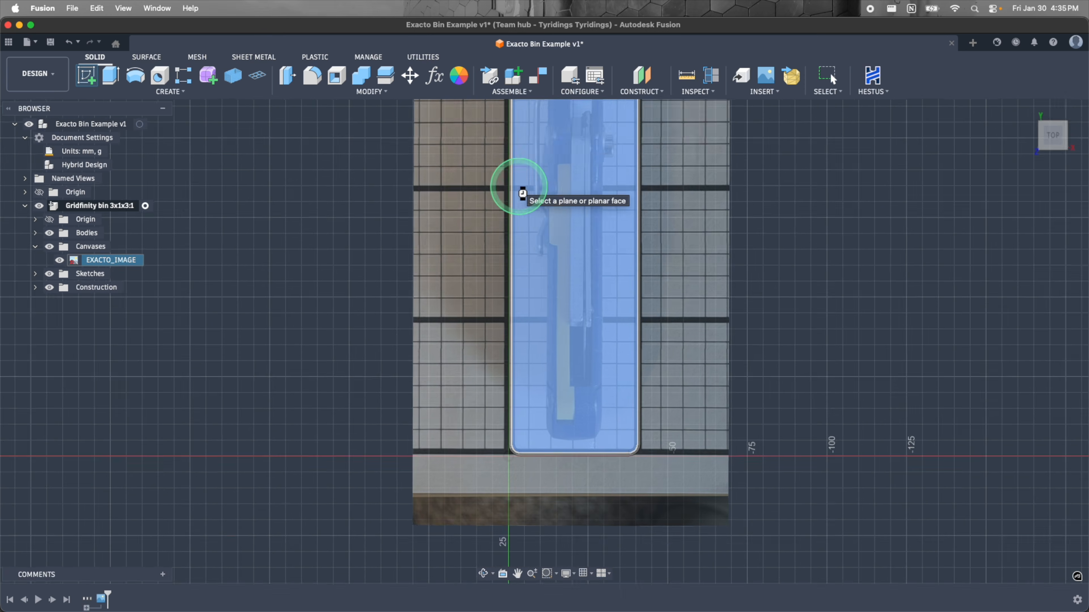
{"action": "left_click", "coordinate": [519, 191]}
{"action": "scroll", "coordinate": [578, 427], "scroll_direction": "down", "scroll_amount": 3}
{"action": "scroll", "coordinate": [632, 175], "scroll_direction": "up", "scroll_amount": 5}
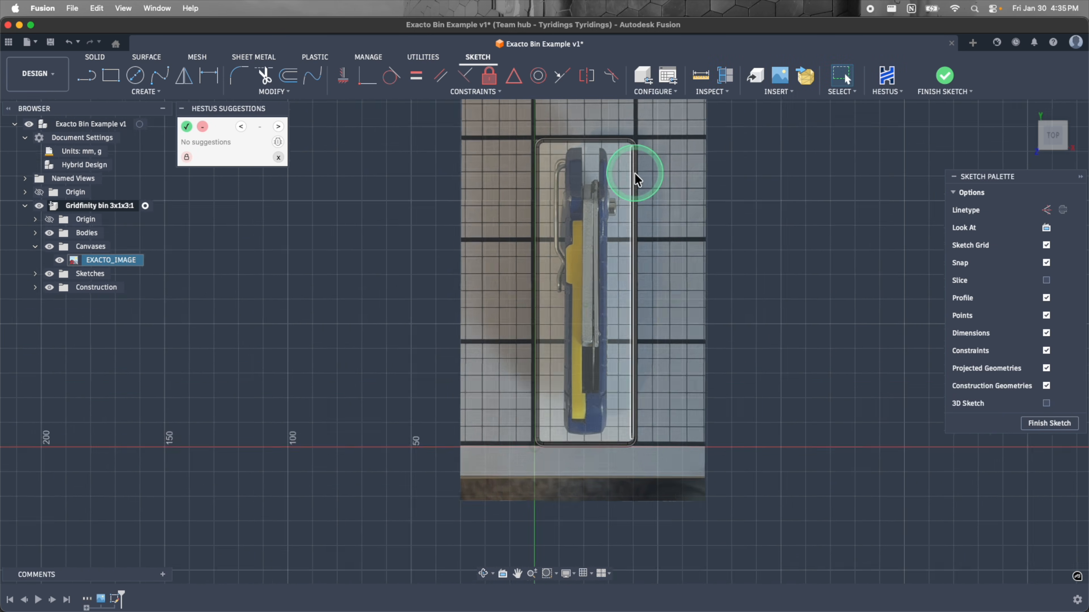
{"action": "left_click", "coordinate": [60, 260]}
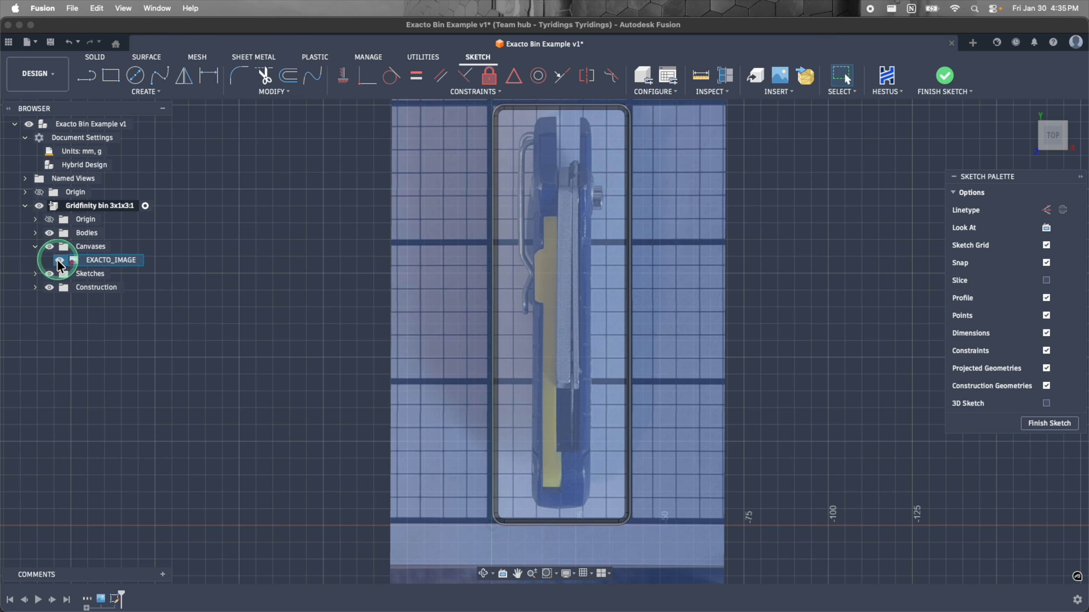
{"action": "left_click", "coordinate": [60, 260]}
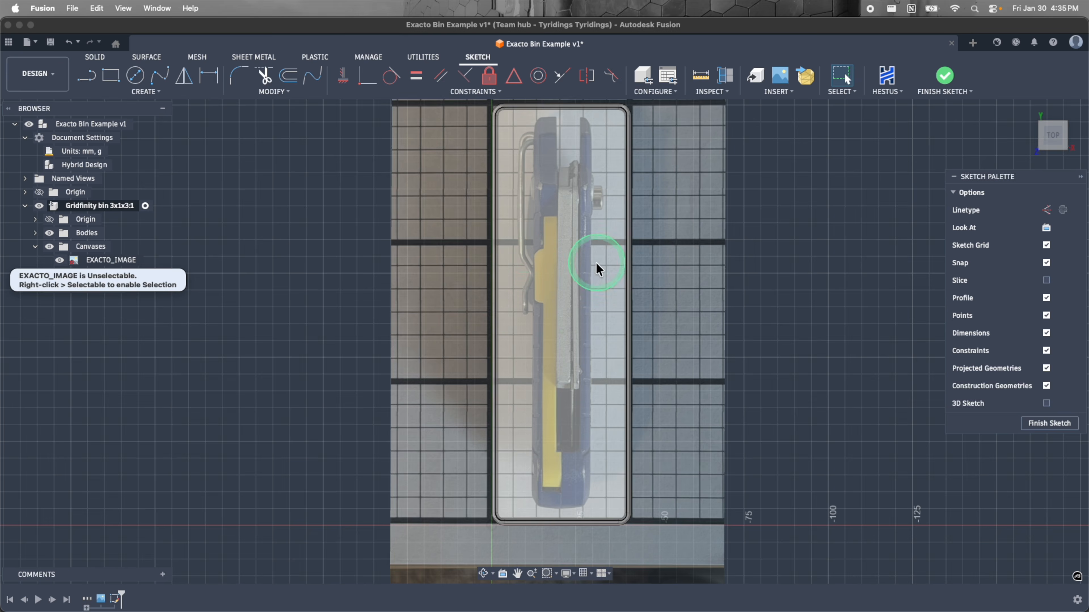
Trace a closed fit point spline around the whole knife, leaving clearance around its clip and side knob.
{"action": "scroll", "coordinate": [564, 177], "scroll_direction": "up", "scroll_amount": 3}
{"action": "scroll", "coordinate": [572, 180], "scroll_direction": "down", "scroll_amount": 3}
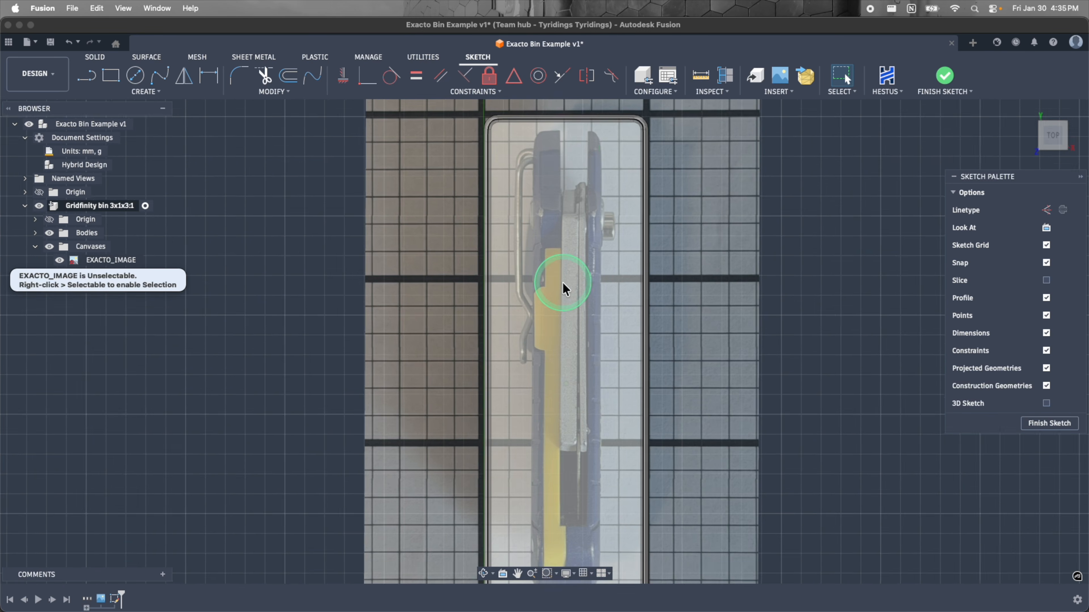
{"action": "scroll", "coordinate": [555, 349], "scroll_direction": "up", "scroll_amount": 1}
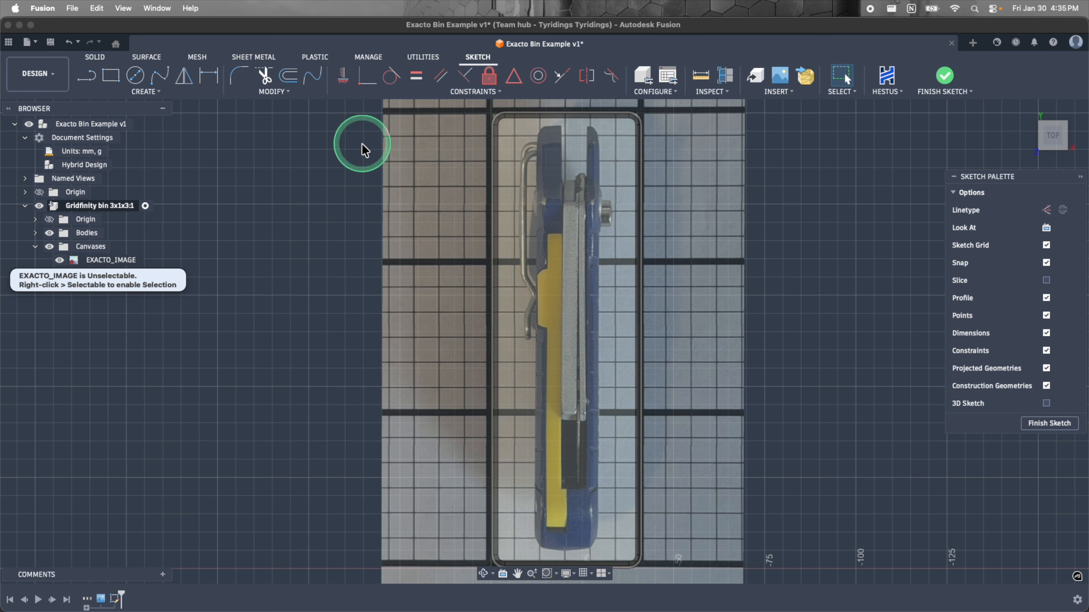
{"action": "left_click", "coordinate": [161, 81]}
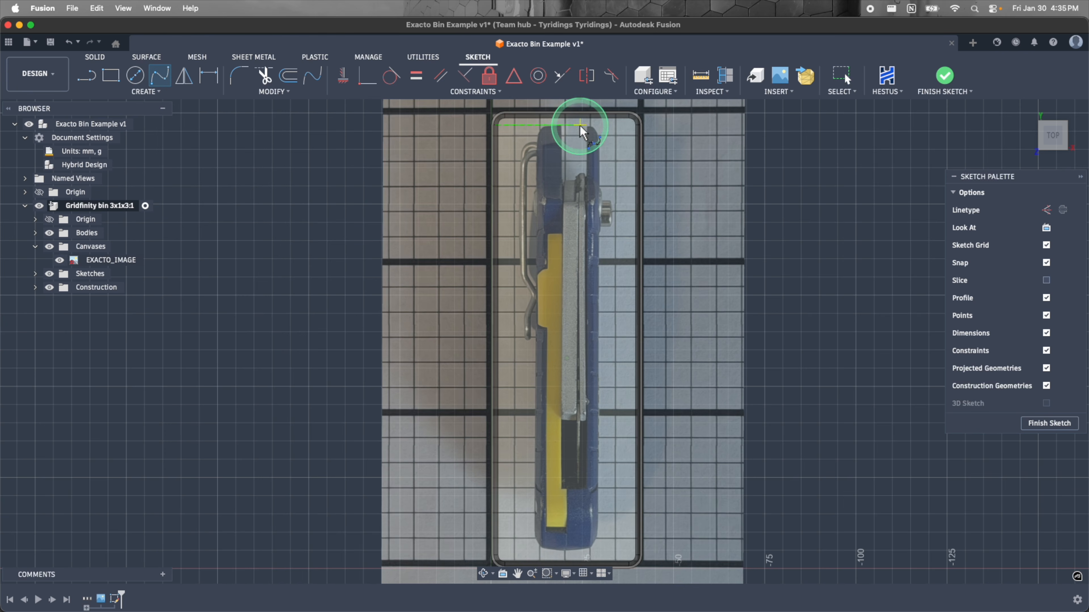
{"action": "scroll", "coordinate": [573, 127], "scroll_direction": "up", "scroll_amount": 4}
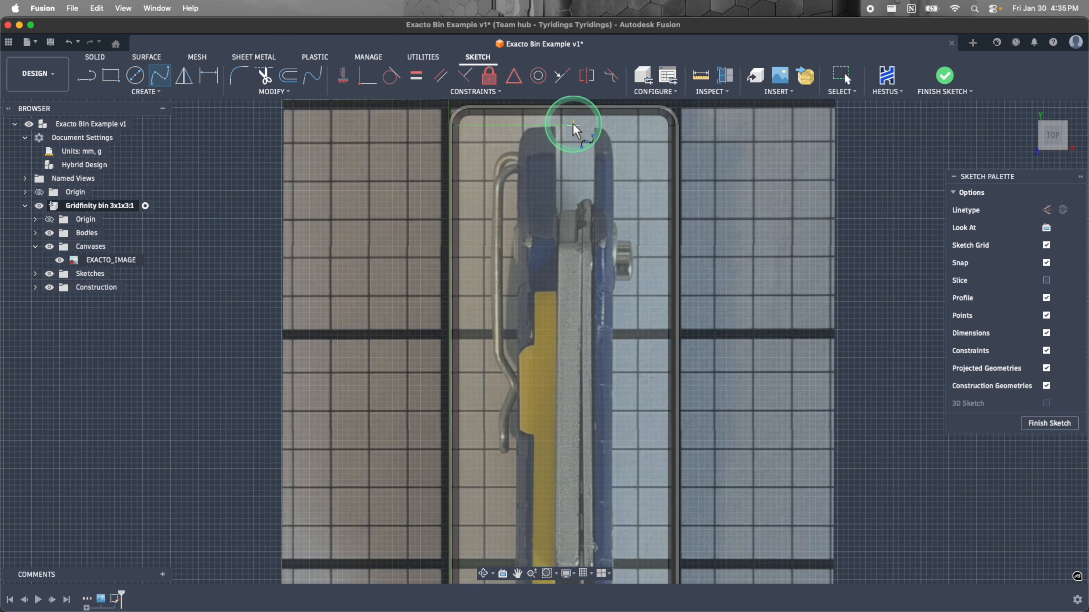
{"action": "scroll", "coordinate": [565, 127], "scroll_direction": "up", "scroll_amount": 2}
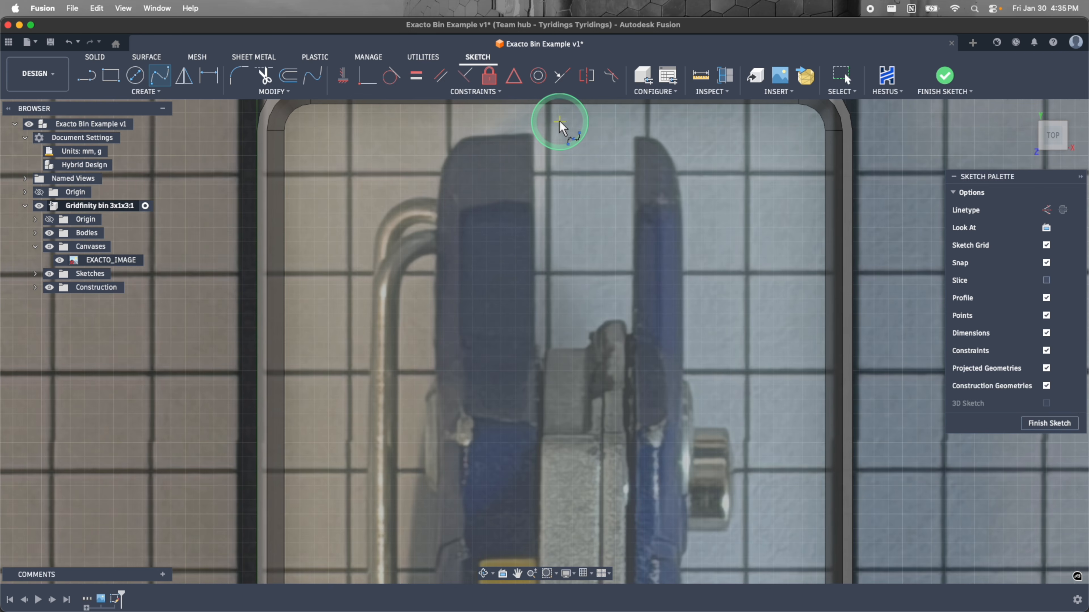
{"action": "left_click", "coordinate": [558, 127]}
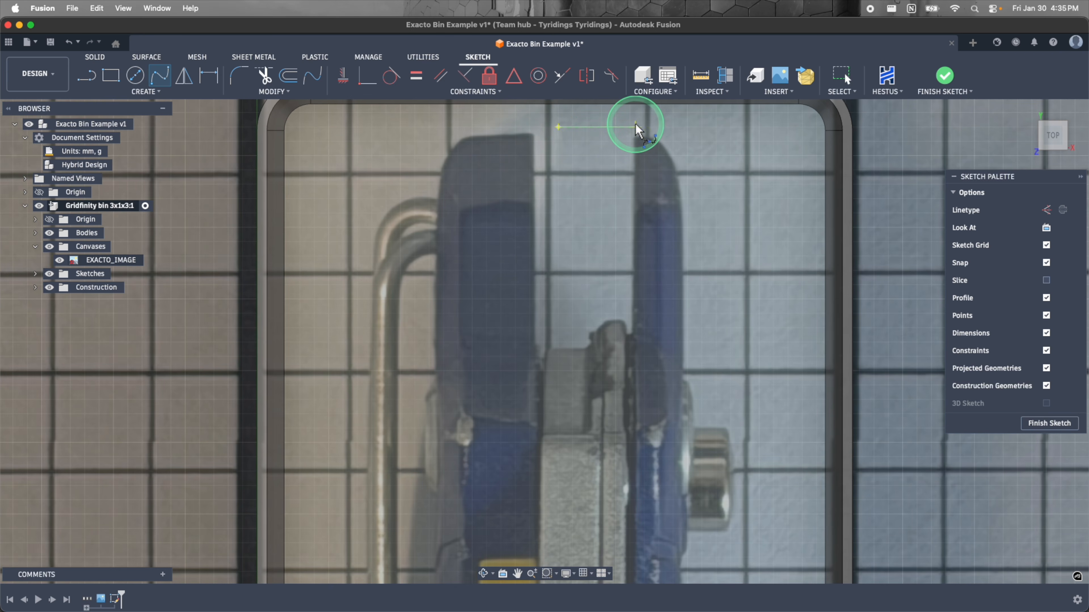
{"action": "left_click", "coordinate": [645, 126]}
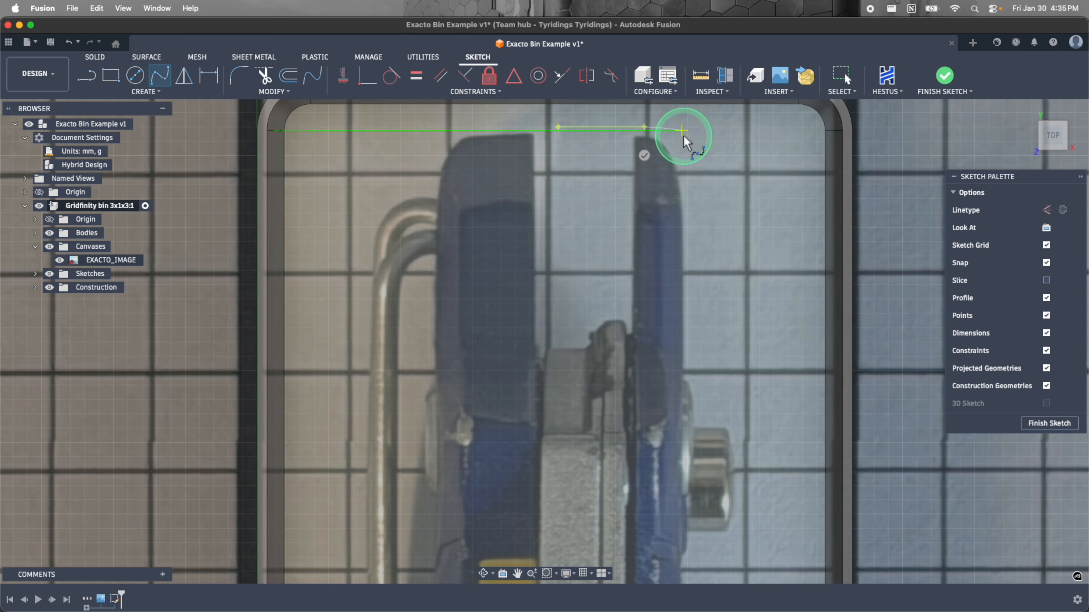
{"action": "left_click", "coordinate": [687, 155]}
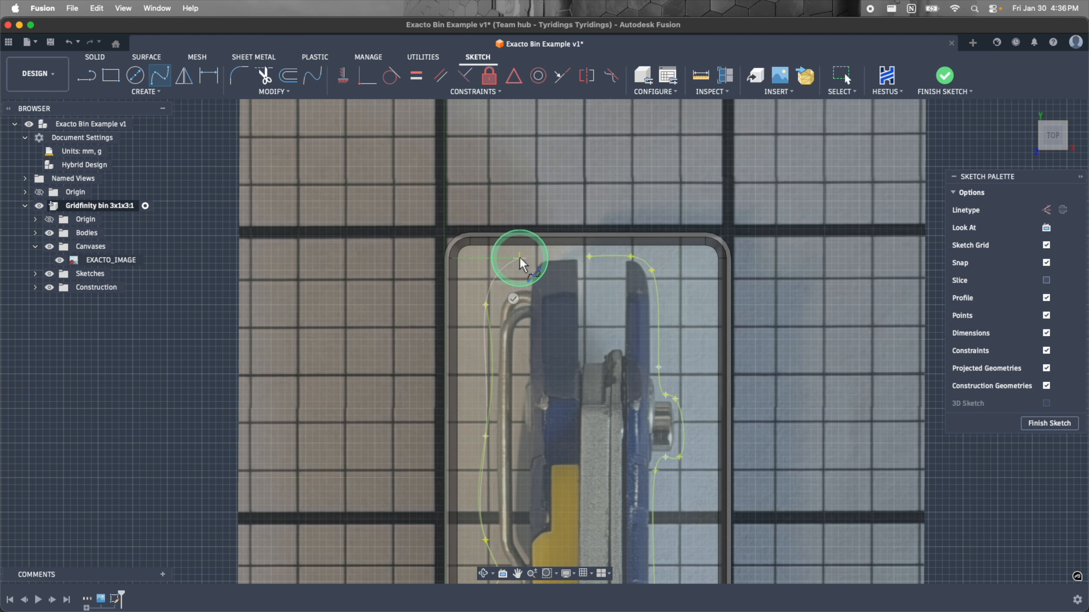
{"action": "left_click", "coordinate": [519, 258]}
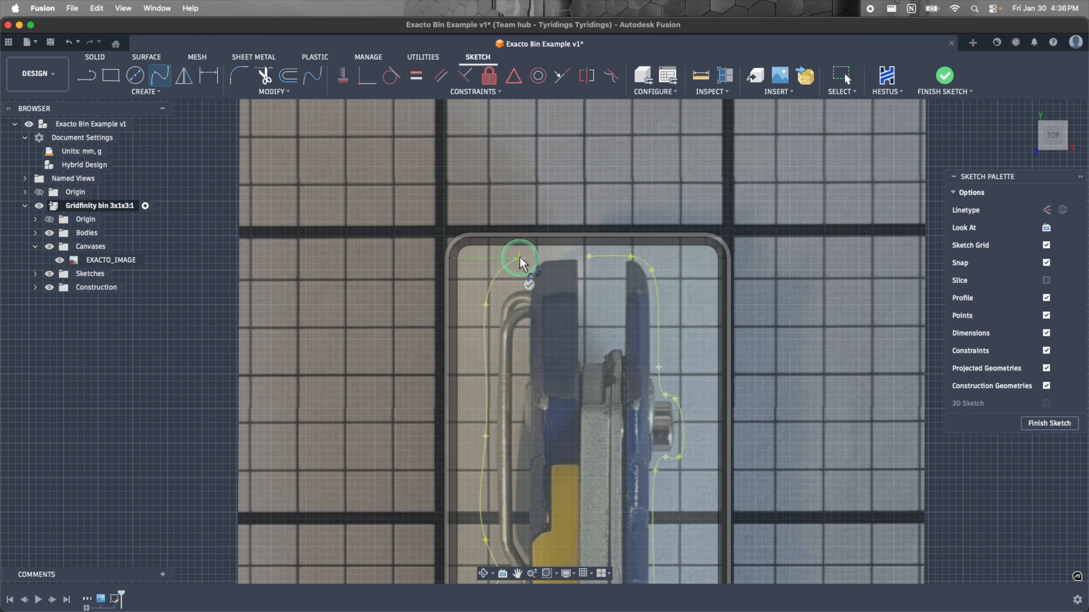
{"action": "left_click", "coordinate": [588, 256]}
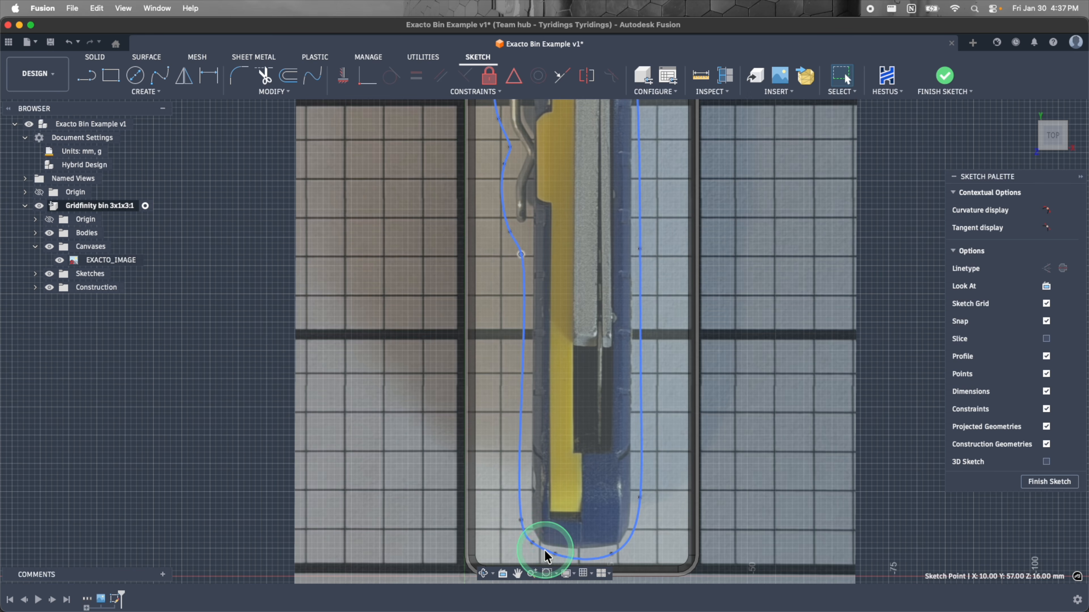
Adjust the spline's fit points around the knife's lower end to smooth the rounded outline.
{"action": "mouse_move", "coordinate": [553, 555]}
{"action": "left_mouse_down"}
{"action": "mouse_move", "coordinate": [567, 556]}
{"action": "mouse_move", "coordinate": [551, 557]}
{"action": "left_mouse_up"}
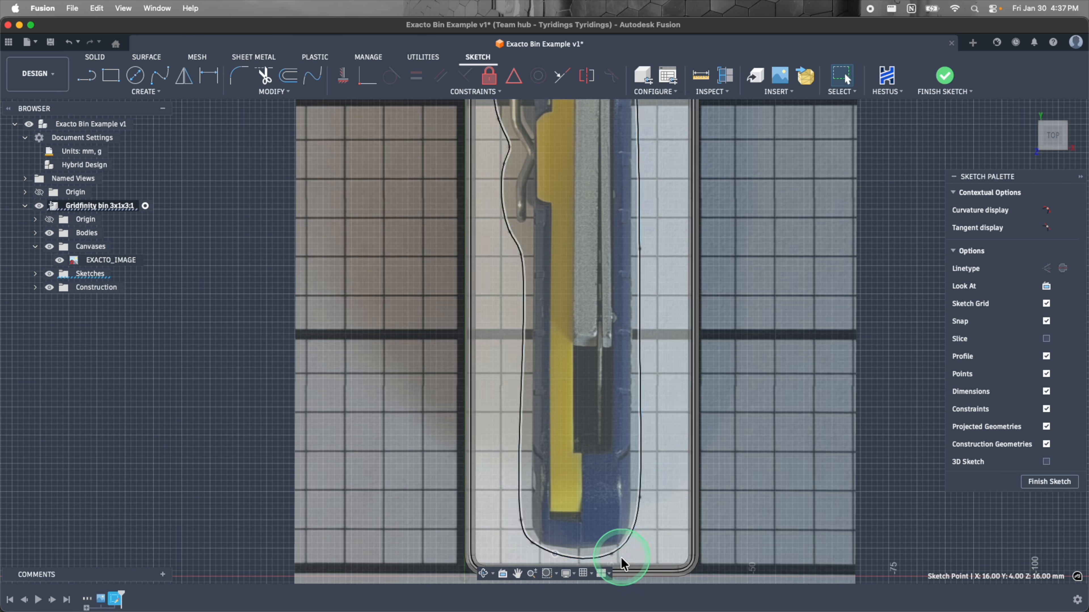
{"action": "left_click", "coordinate": [610, 555]}
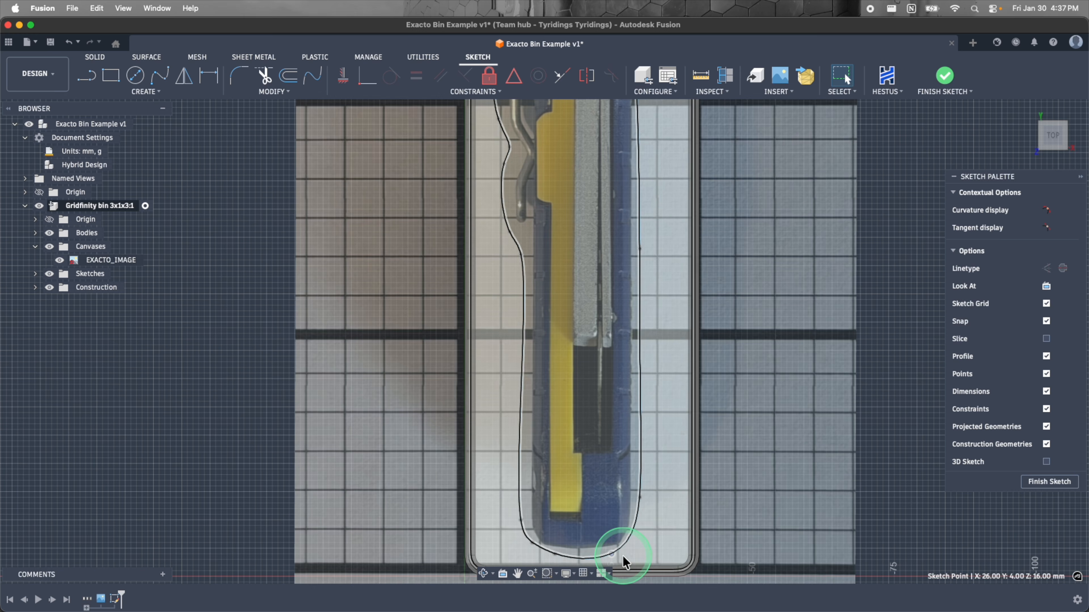
{"action": "left_click", "coordinate": [611, 556]}
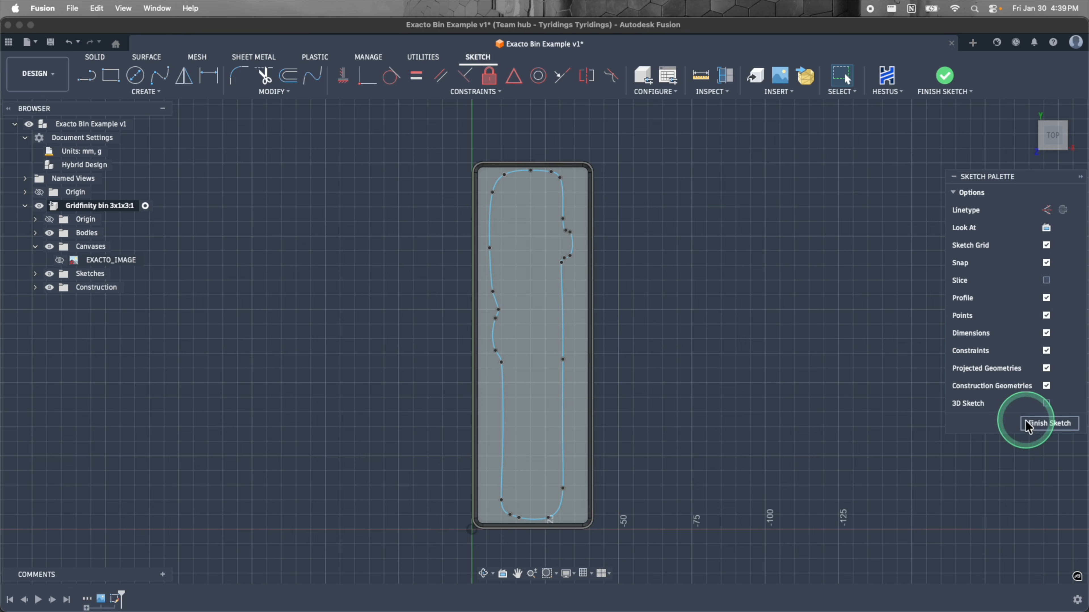
Finish the sketch and extrude the traced knife profile as a 15 mm deep cut into the bin.
{"action": "left_click", "coordinate": [1025, 418]}
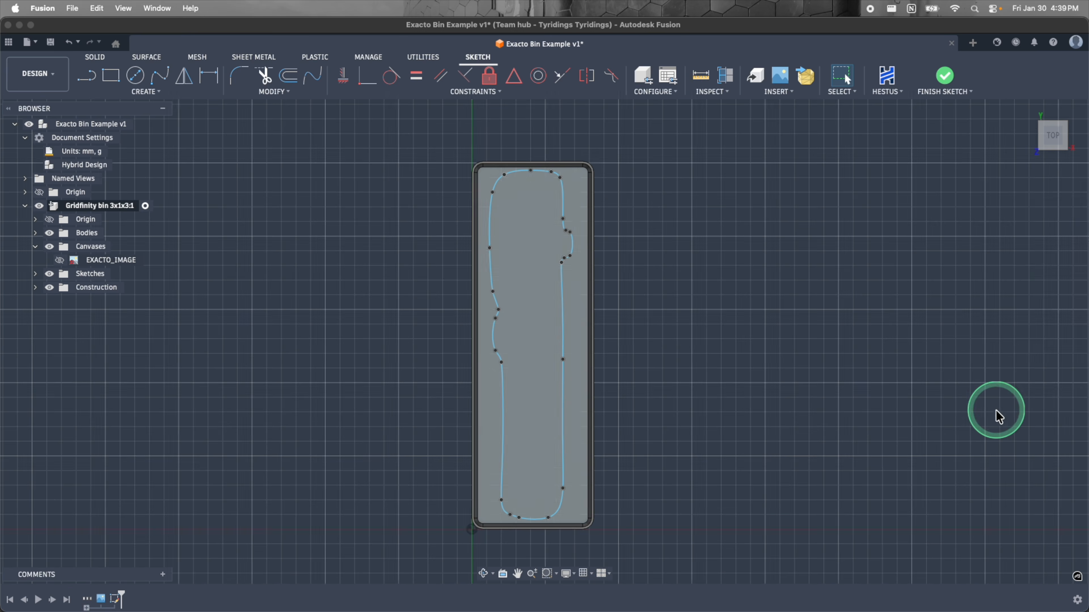
{"action": "left_click", "coordinate": [110, 76]}
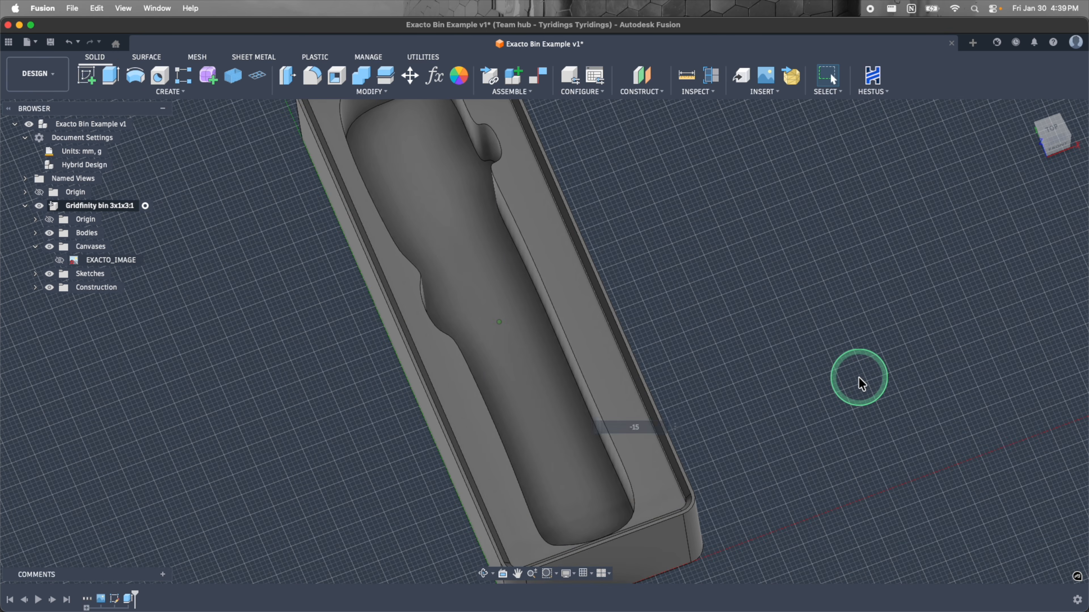
{"action": "scroll", "coordinate": [858, 377], "scroll_direction": "right", "scroll_amount": 10, "text": "shift"}
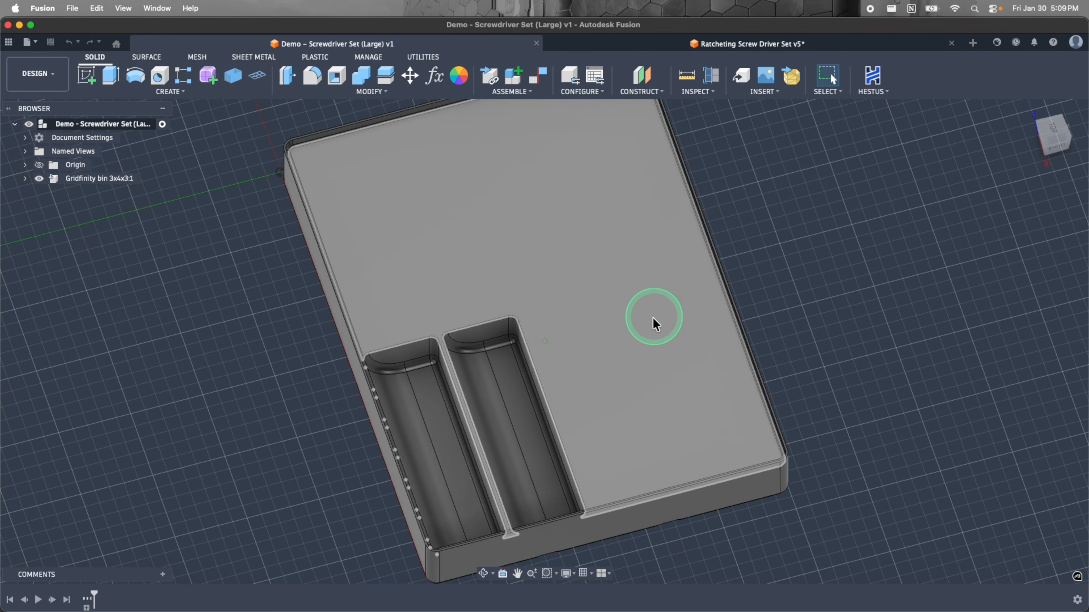
In the Demo - Screwdriver Set (Large) design, sketch a rectangle about 52 by 33 mm on the top inner face, above the two slots.
{"action": "middle_click_drag", "start_coordinate": [653, 319], "coordinate": [855, 319], "text": "shift"}
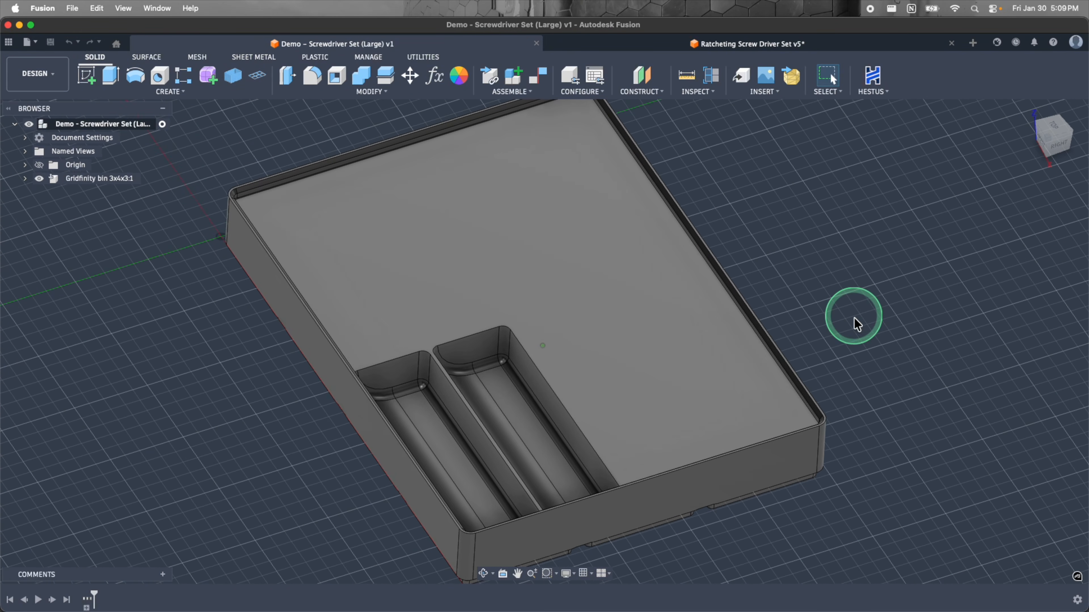
{"action": "left_click", "coordinate": [510, 271]}
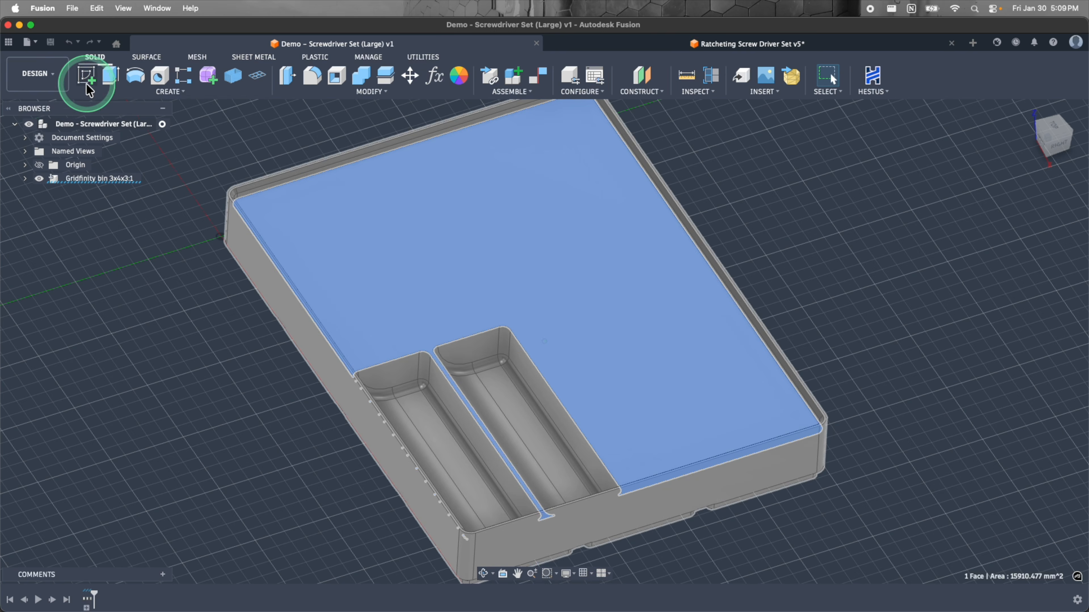
{"action": "left_click", "coordinate": [86, 76]}
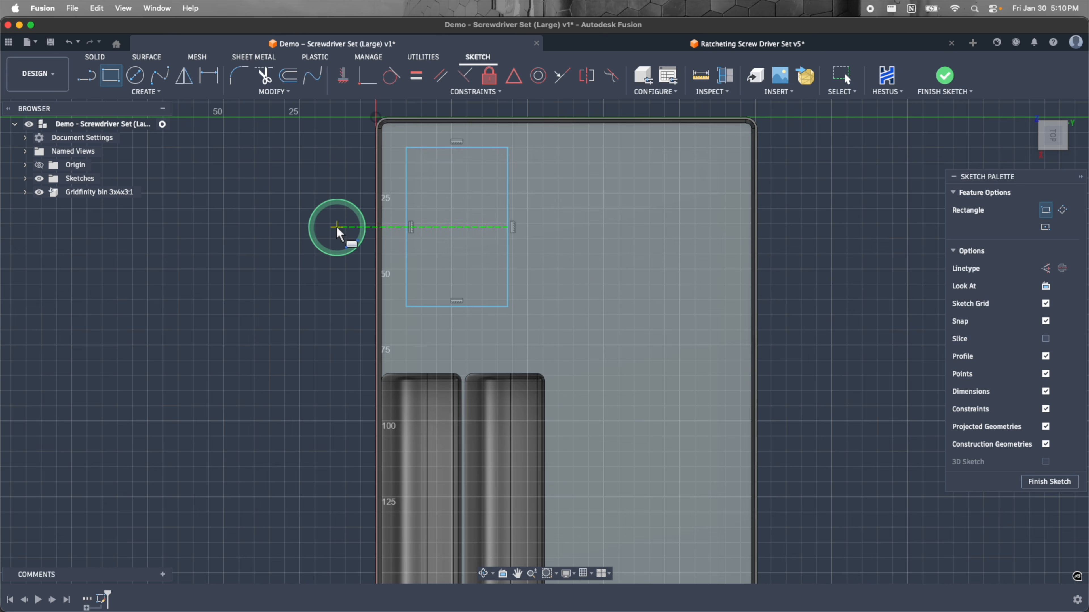
{"action": "middle_click_drag", "start_coordinate": [337, 227], "coordinate": [334, 230], "text": "shift"}
{"action": "key", "text": "Escape"}
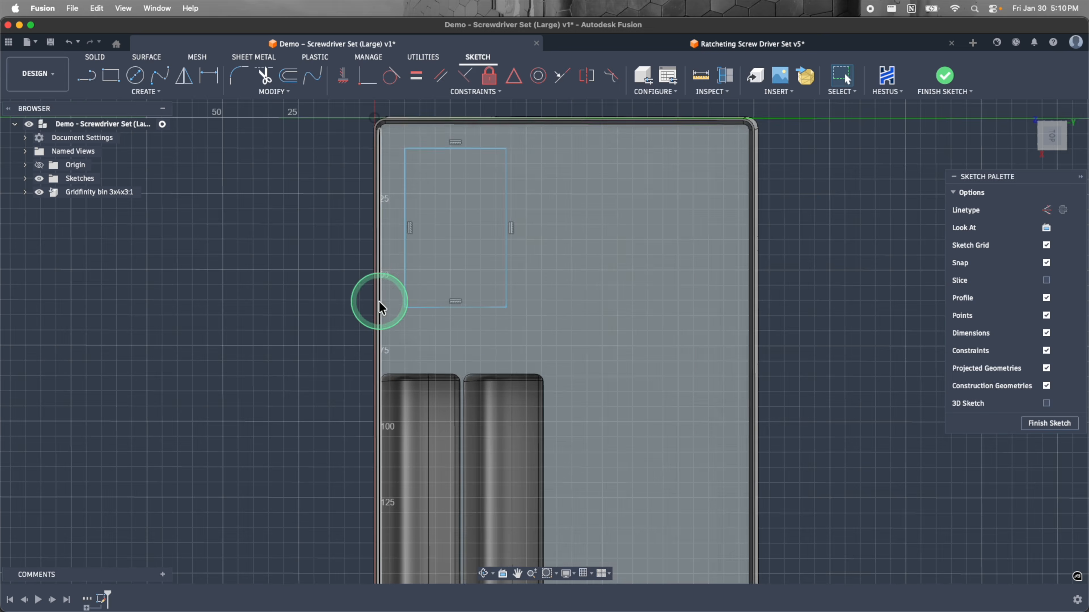
Dimension the rectangle 55 mm long and 27 mm wide.
{"action": "scroll", "coordinate": [379, 304], "scroll_direction": "down", "scroll_amount": 4}
{"action": "scroll", "coordinate": [418, 251], "scroll_direction": "up", "scroll_amount": 4}
{"action": "key", "text": "d"}
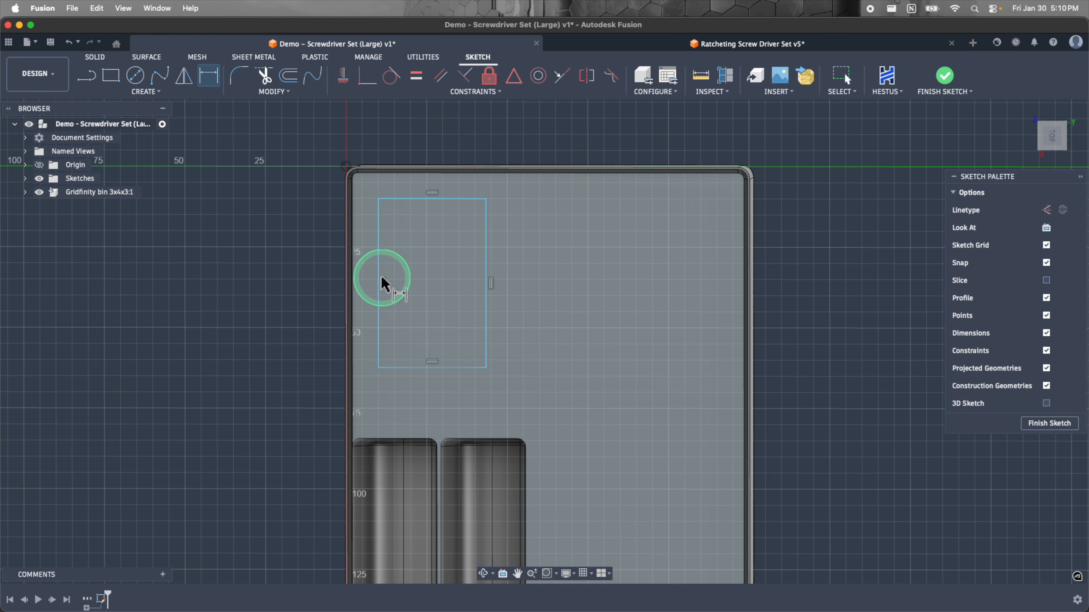
{"action": "left_click", "coordinate": [379, 283]}
{"action": "left_click", "coordinate": [278, 293]}
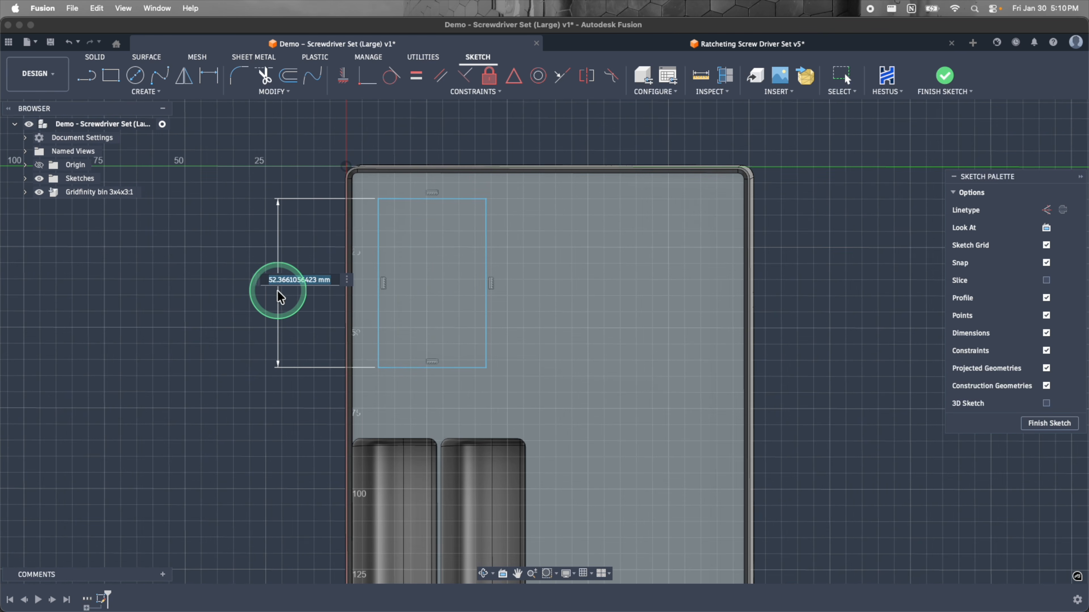
{"action": "type", "text": "55"}
{"action": "key", "text": "Return"}
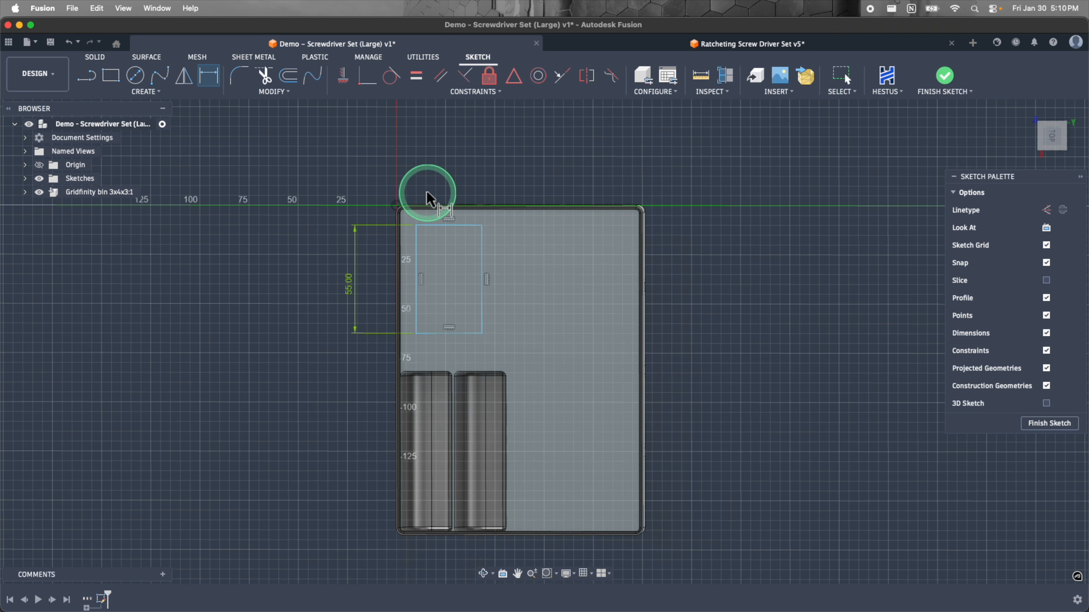
{"action": "scroll", "coordinate": [455, 231], "scroll_direction": "up", "scroll_amount": 5}
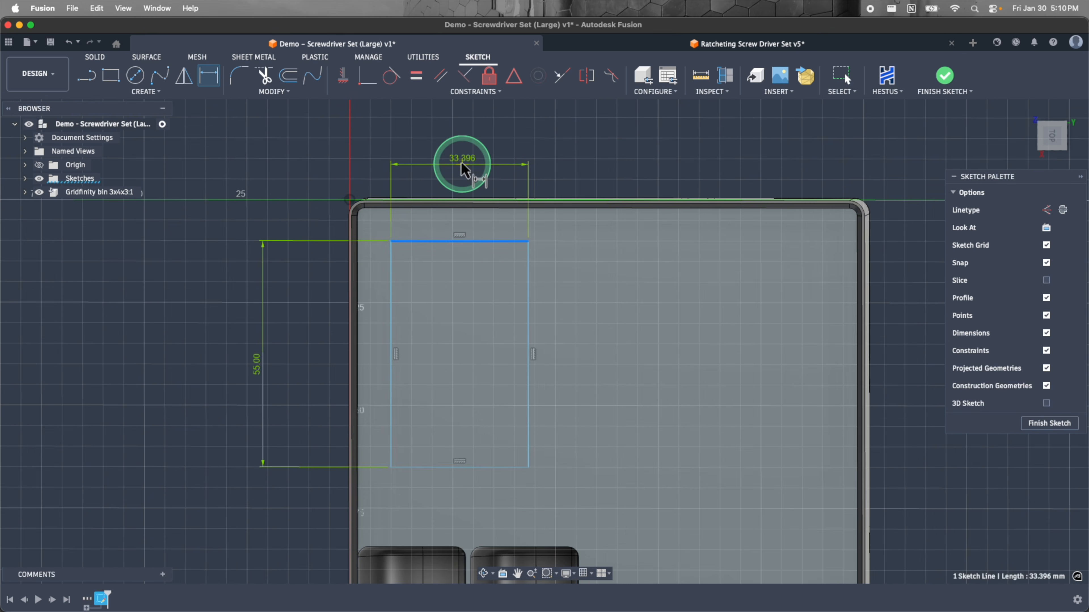
{"action": "left_click", "coordinate": [464, 170]}
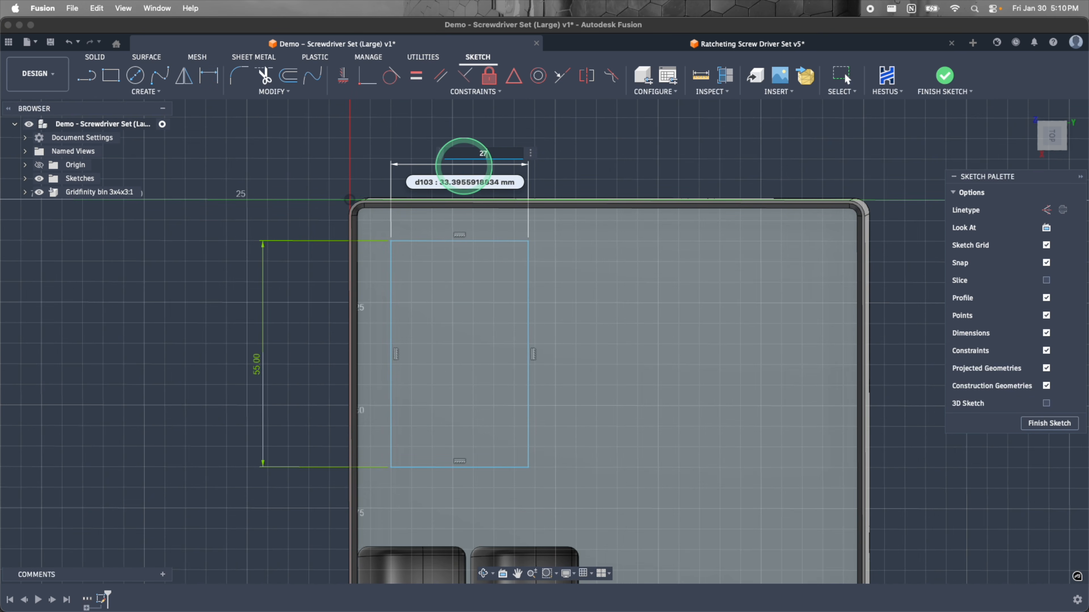
{"action": "type", "text": "27"}
{"action": "key", "text": "Return"}
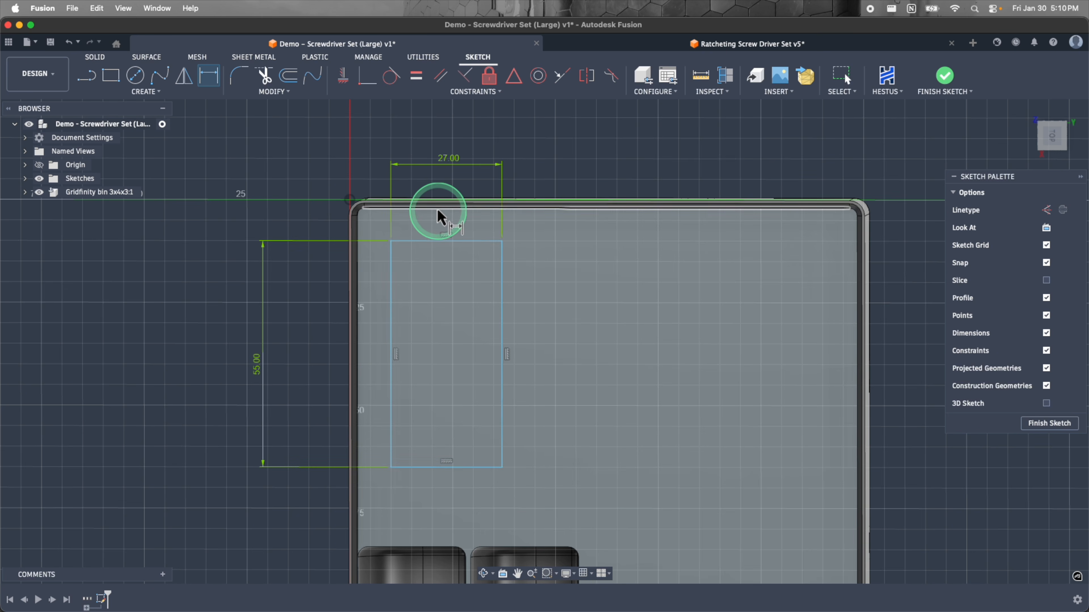
Position the rectangle 12 mm from the bin's upper inner edge and dimension its distance from the adjacent side edge.
{"action": "left_click", "coordinate": [428, 208]}
{"action": "left_click", "coordinate": [433, 241]}
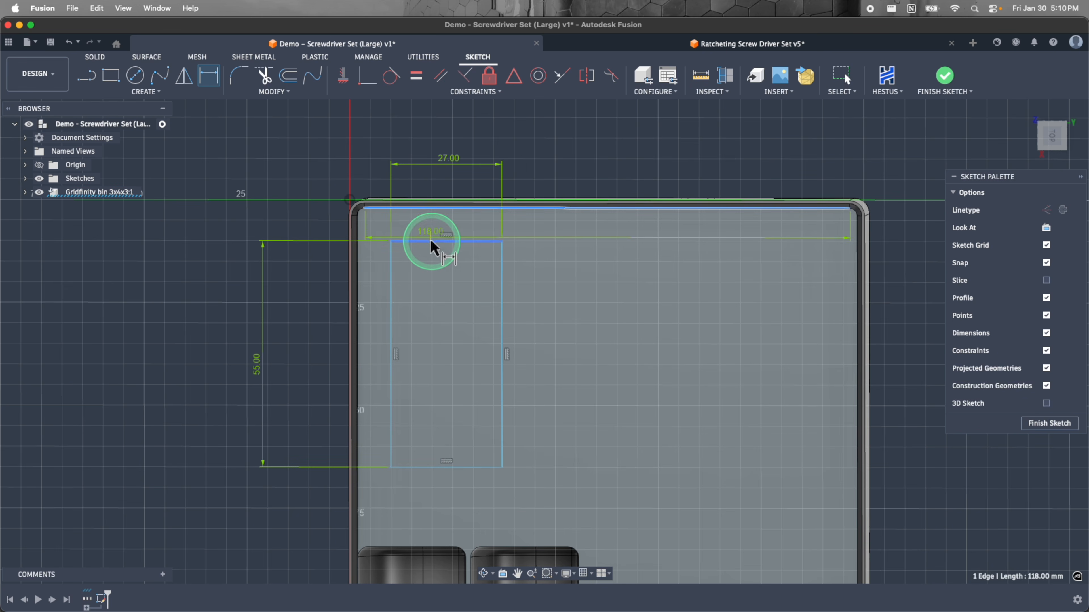
{"action": "left_click", "coordinate": [284, 219]}
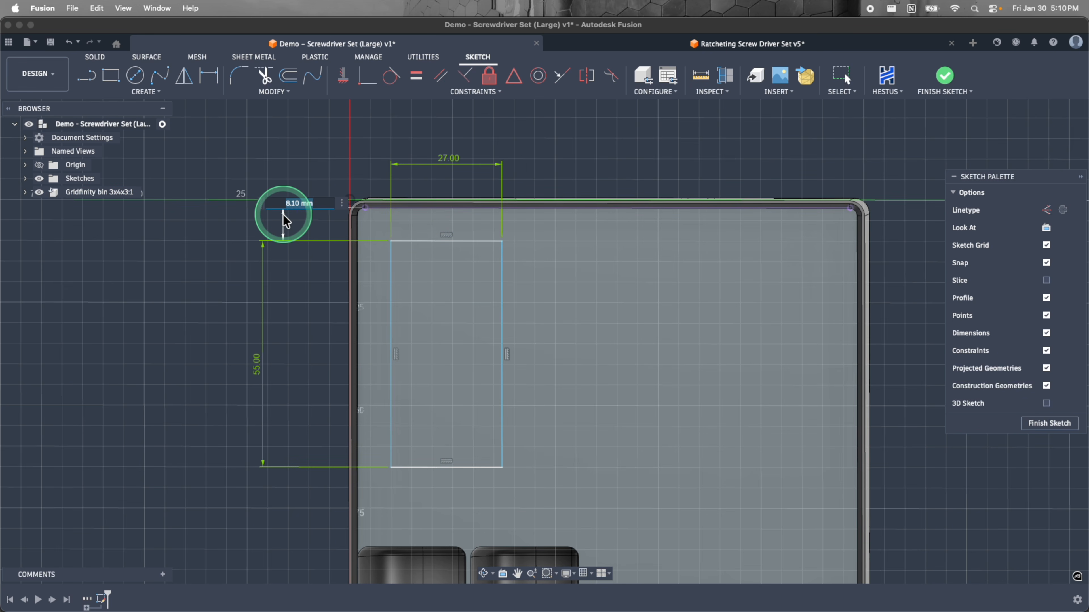
{"action": "type", "text": "12"}
{"action": "key", "text": "Return"}
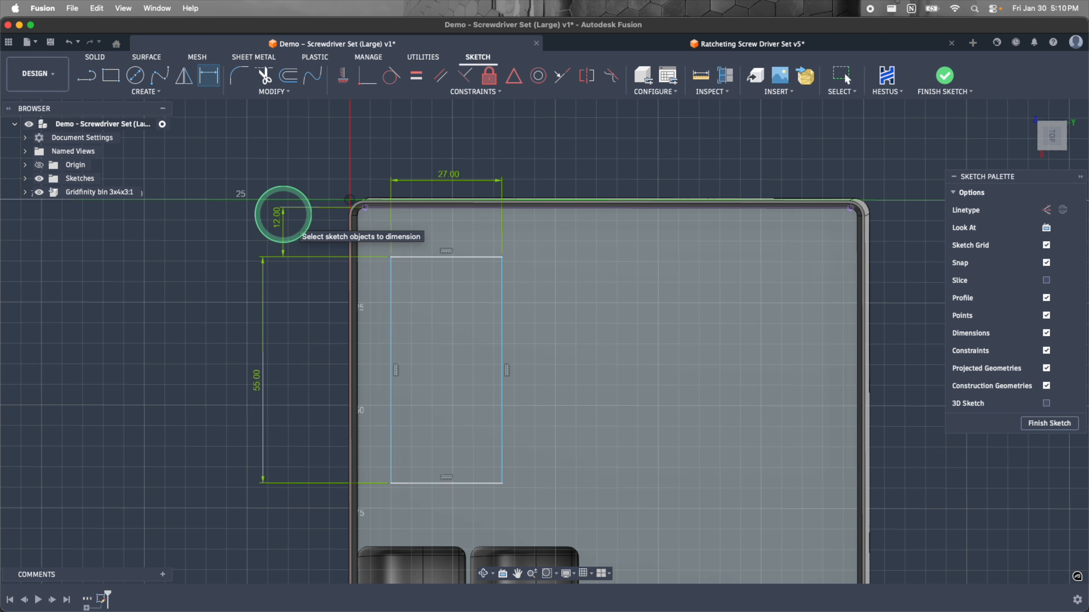
{"action": "left_click", "coordinate": [391, 278]}
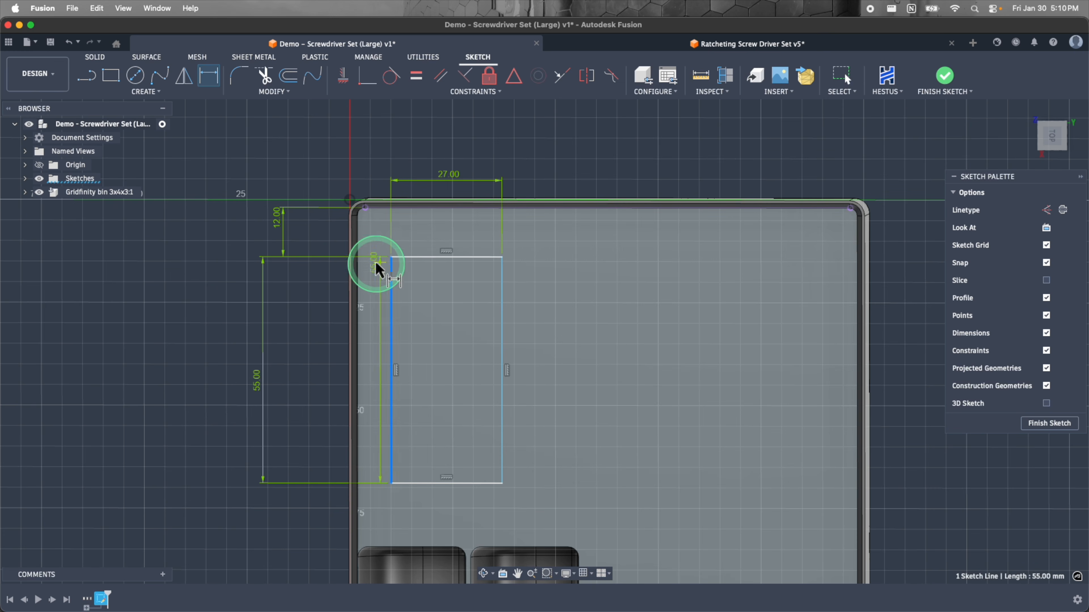
{"action": "left_click", "coordinate": [358, 279]}
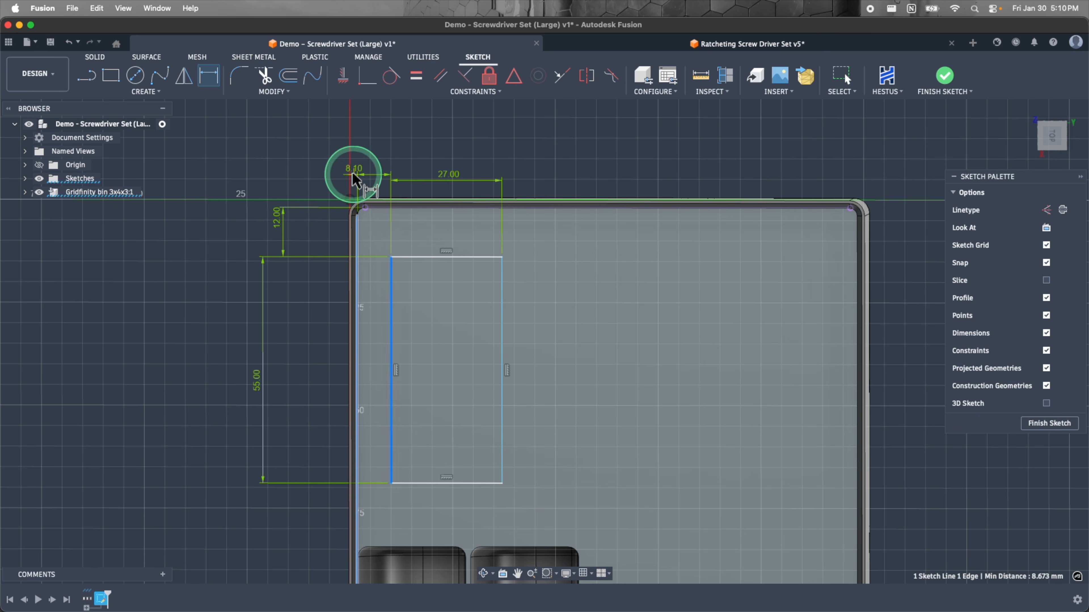
{"action": "left_click", "coordinate": [322, 181]}
{"action": "key", "text": "Return"}
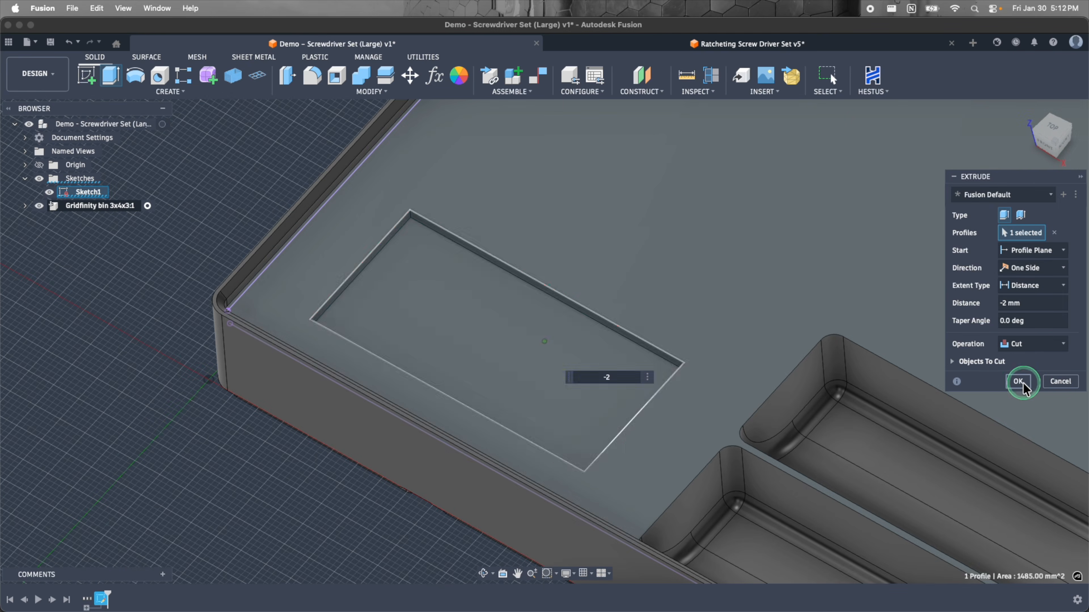
Cut the rectangle 2 mm deep into the bin and start a sketch on the recess floor.
{"action": "left_click", "coordinate": [1018, 381]}
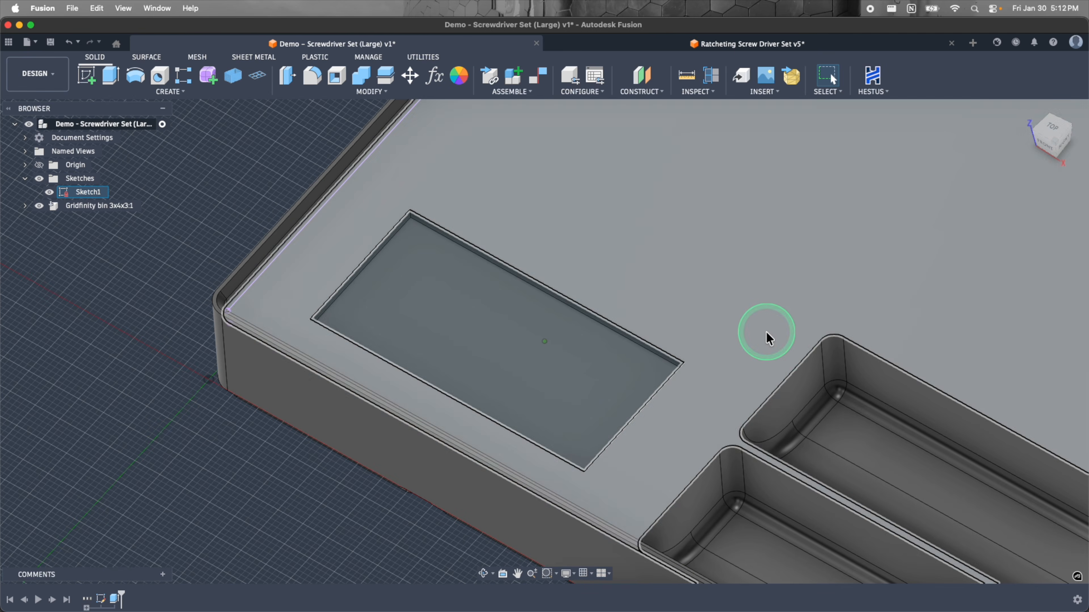
{"action": "left_click", "coordinate": [528, 333]}
{"action": "left_click", "coordinate": [87, 75]}
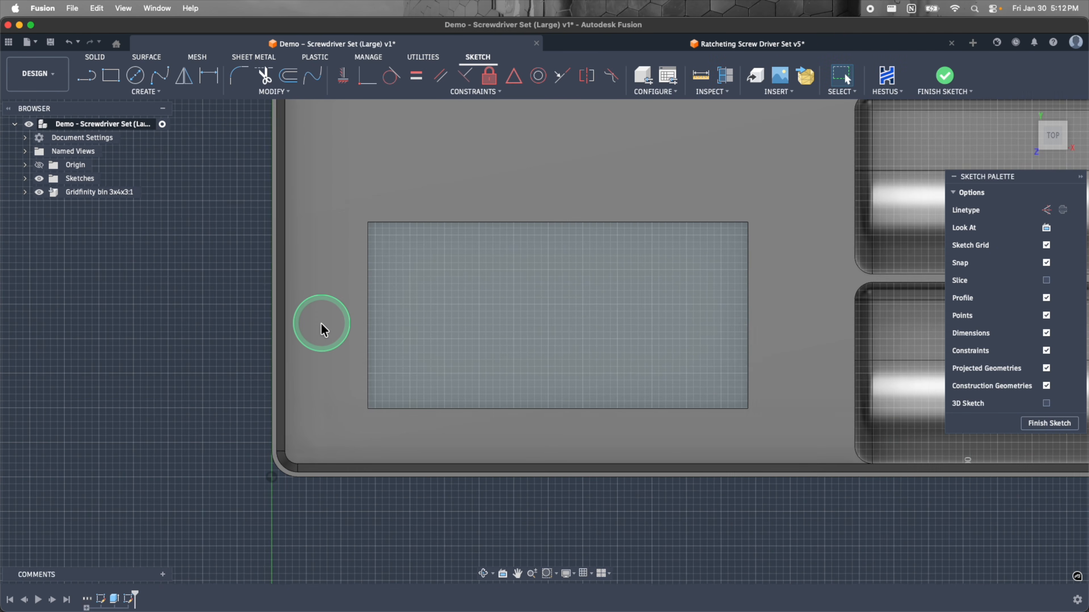
Project the recess floor into the sketch and draw a lengthwise centerline between the midpoints of its short sides.
{"action": "key", "text": "p"}
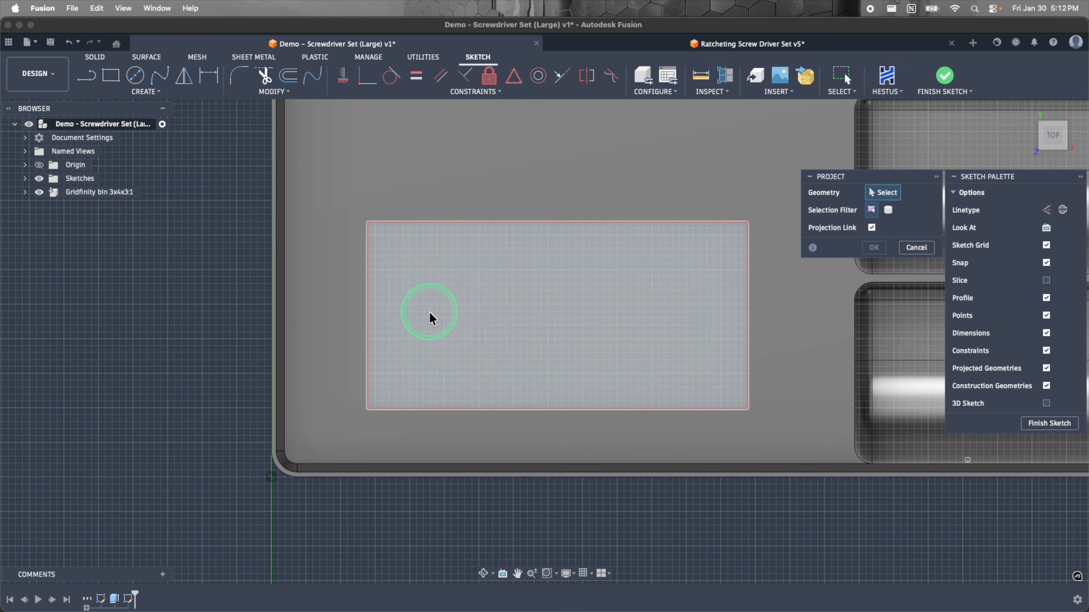
{"action": "left_click", "coordinate": [429, 314]}
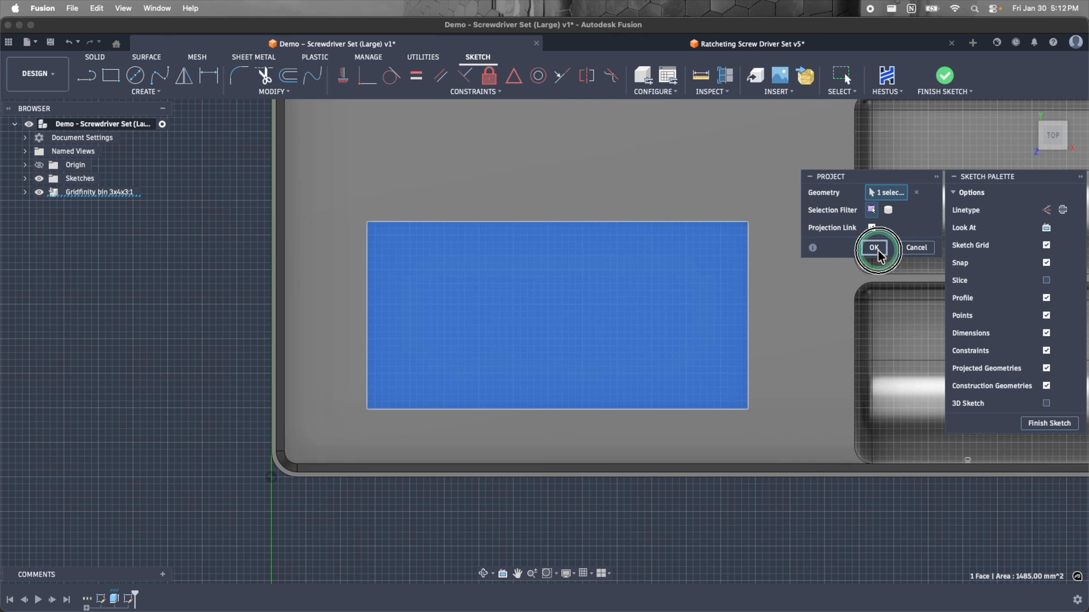
{"action": "left_click", "coordinate": [874, 248]}
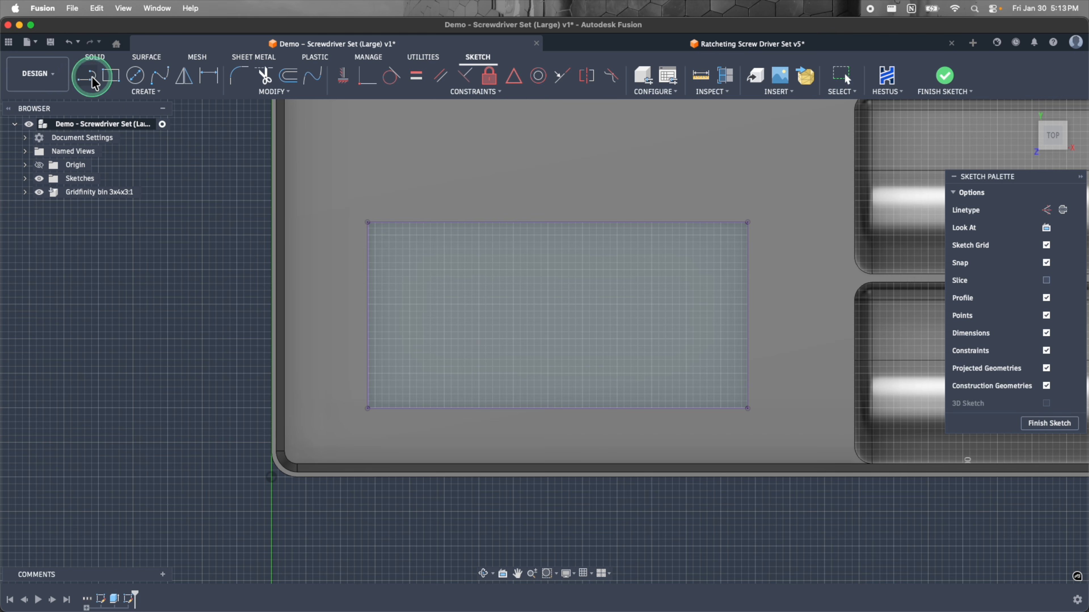
{"action": "left_click", "coordinate": [88, 77]}
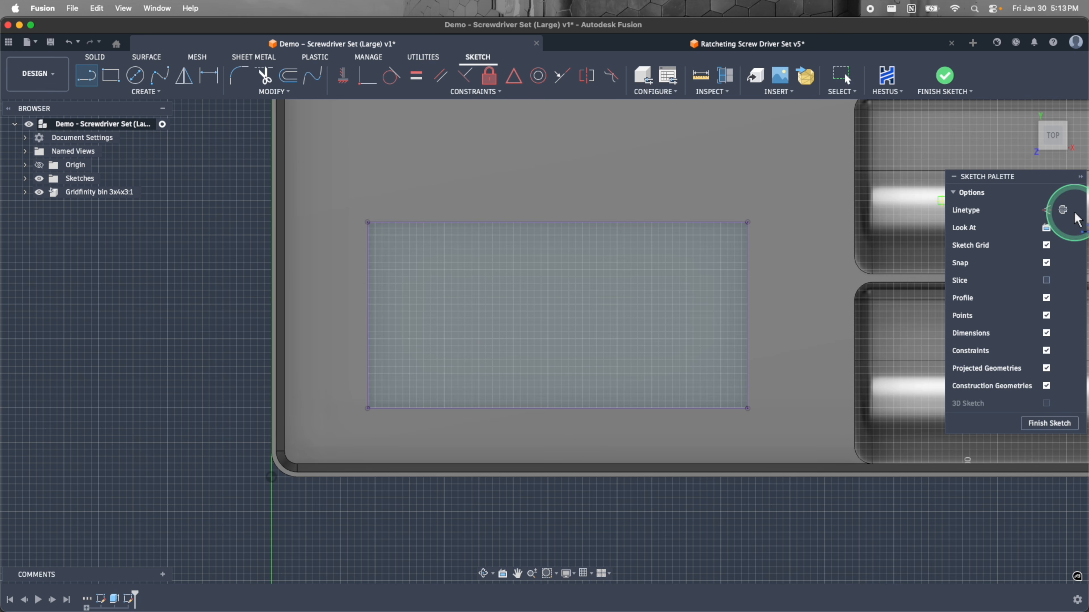
{"action": "left_click", "coordinate": [368, 317]}
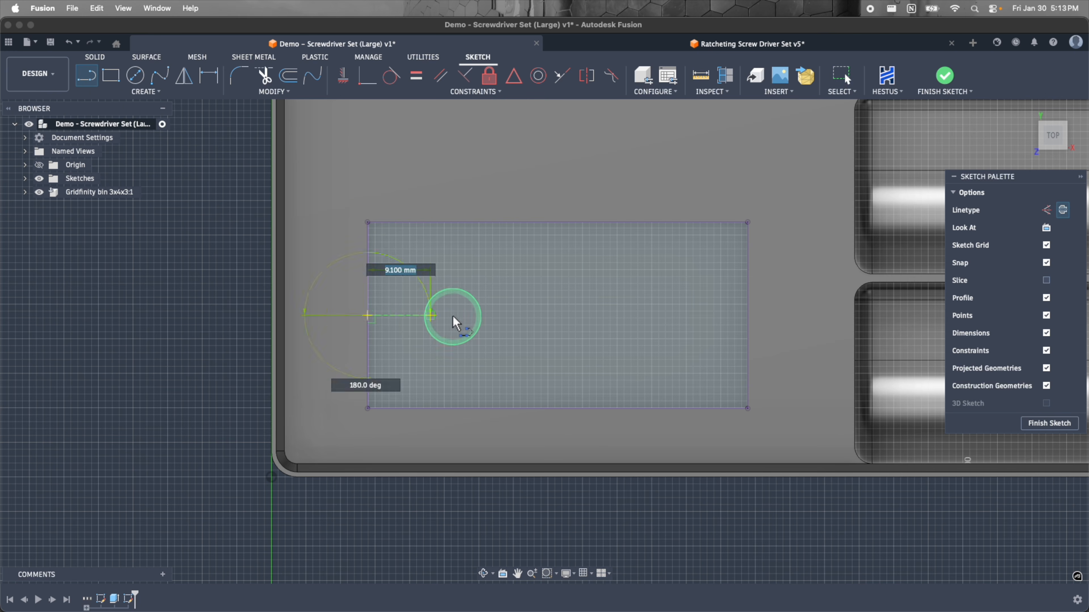
{"action": "left_click", "coordinate": [748, 315]}
{"action": "left_click", "coordinate": [1048, 424]}
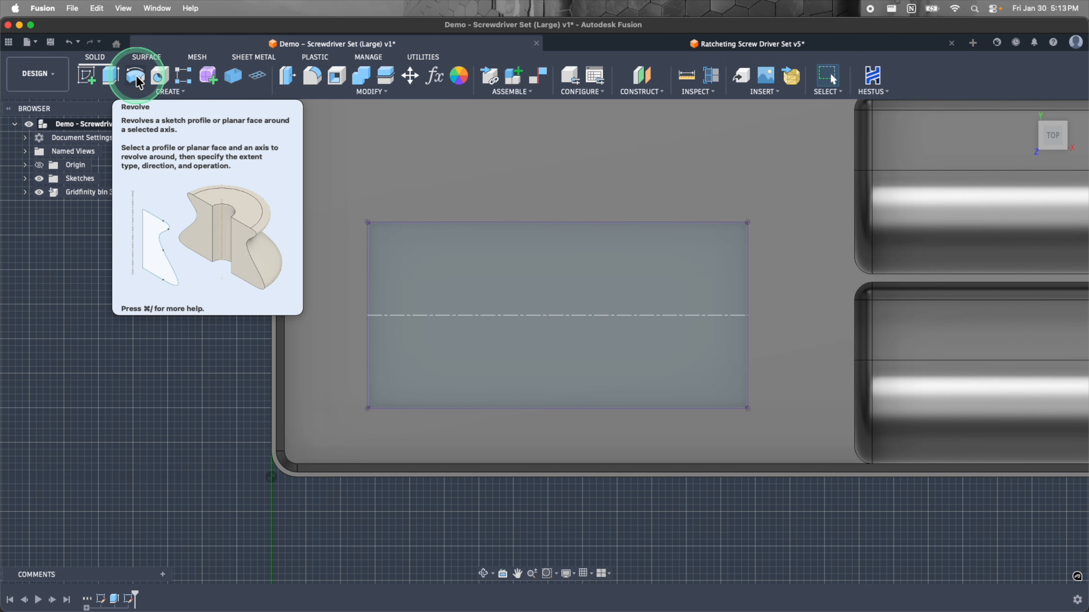
Revolve one half of the recess floor profile 360 degrees around the centerline as a cut, forming a cylindrical pocket.
{"action": "left_click", "coordinate": [136, 76]}
{"action": "left_click", "coordinate": [316, 190]}
{"action": "left_click", "coordinate": [506, 281]}
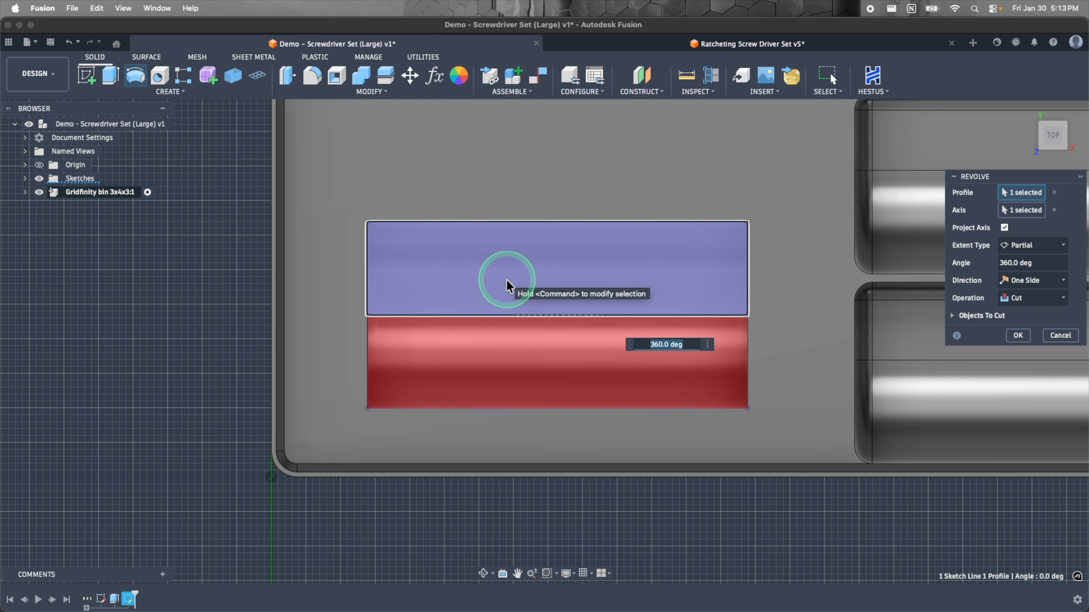
{"action": "scroll", "coordinate": [506, 281], "scroll_direction": "down", "scroll_amount": 10, "text": "shift"}
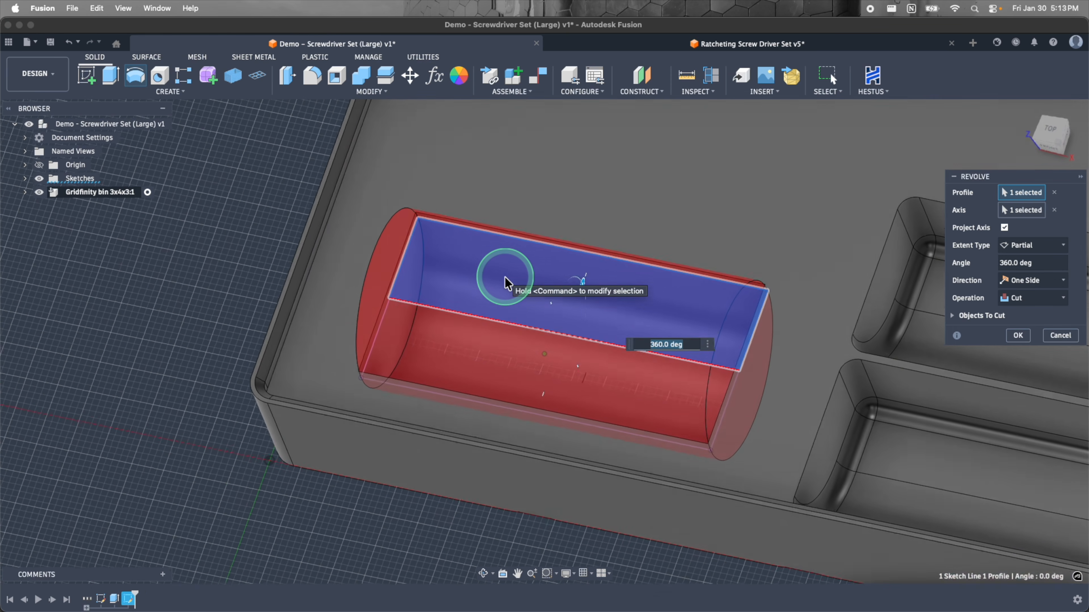
{"action": "scroll", "coordinate": [507, 283], "scroll_direction": "down", "scroll_amount": 10, "text": "shift"}
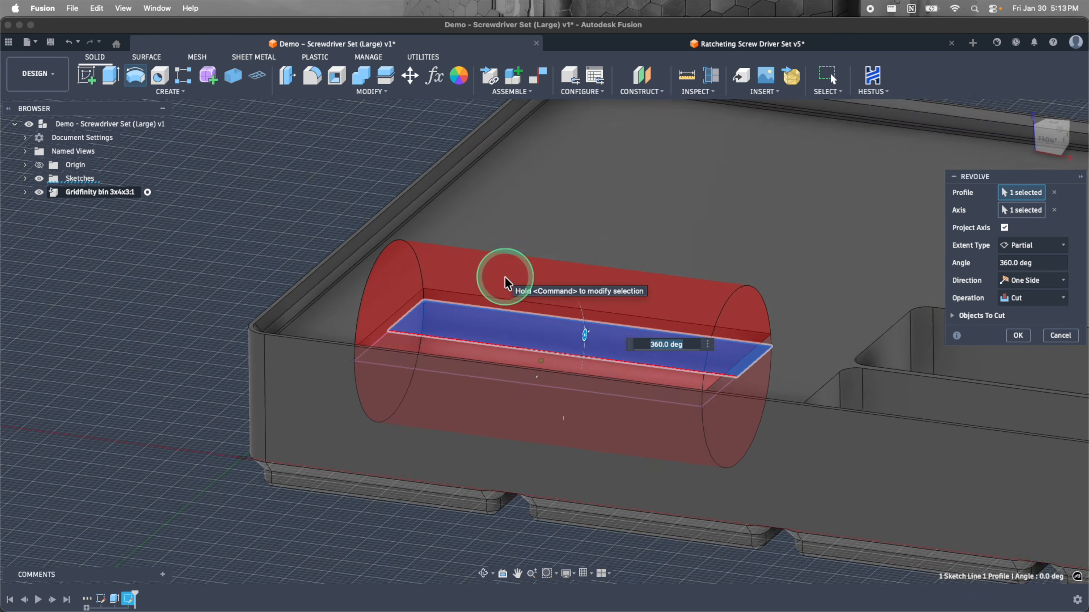
{"action": "left_click", "coordinate": [1017, 197]}
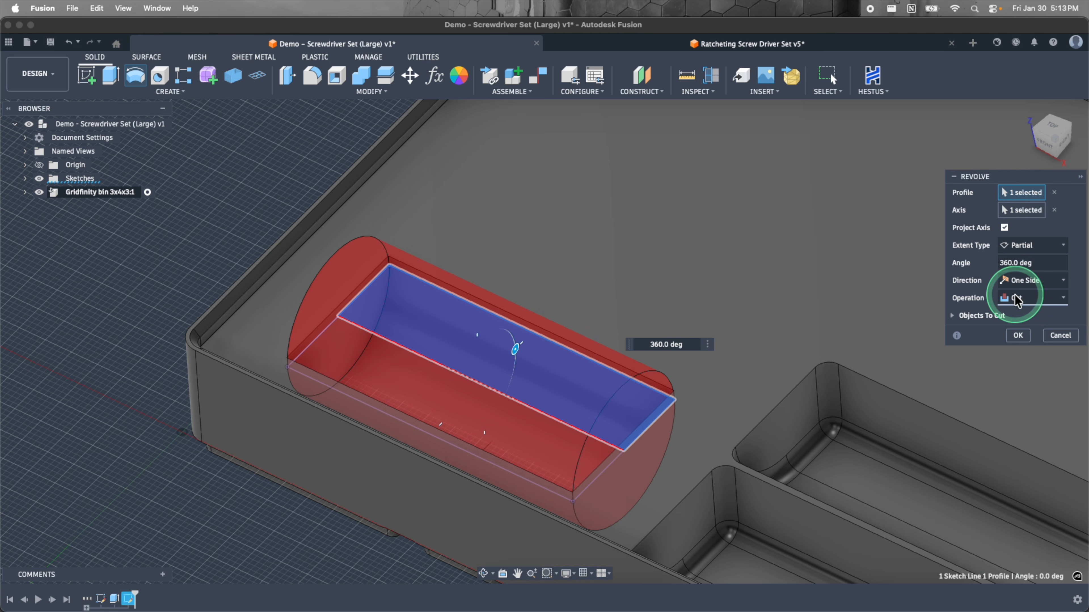
{"action": "left_click", "coordinate": [1017, 299]}
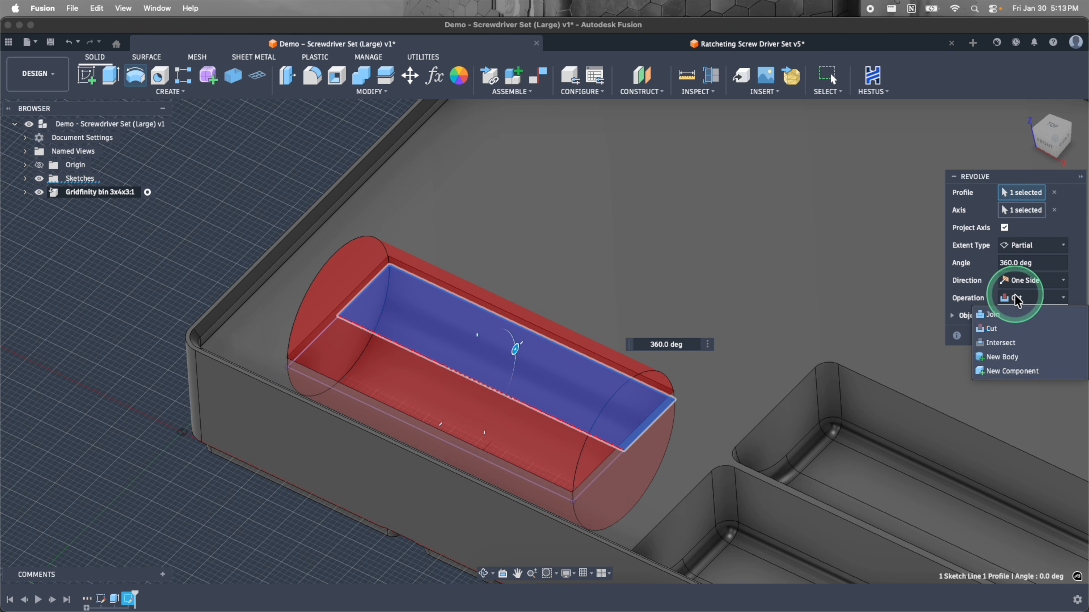
{"action": "left_click", "coordinate": [1018, 299]}
{"action": "left_click", "coordinate": [1018, 336]}
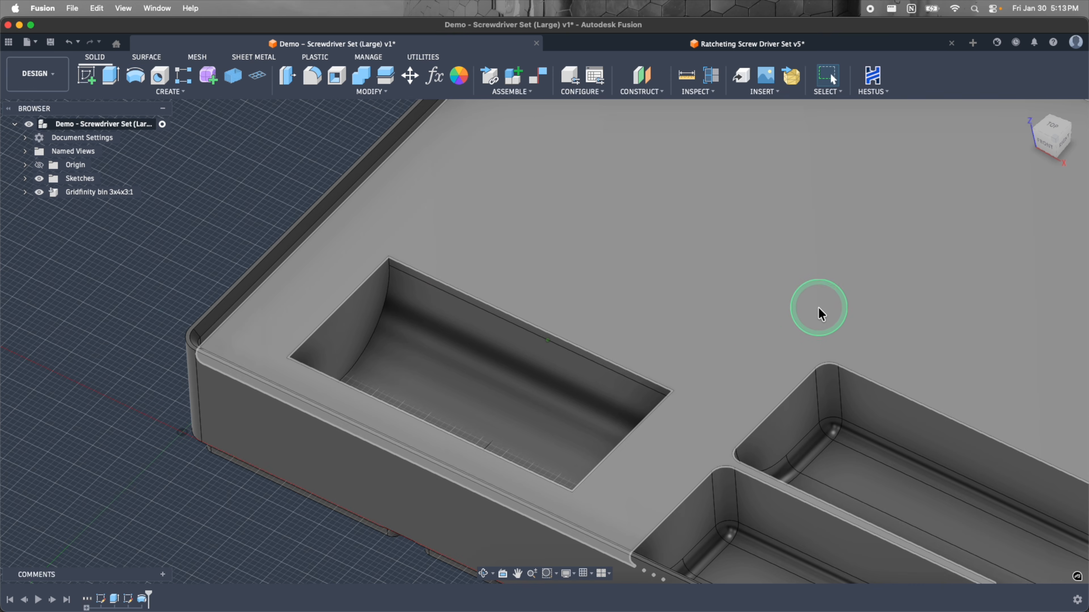
{"action": "scroll", "coordinate": [757, 310], "scroll_direction": "up", "scroll_amount": 5}
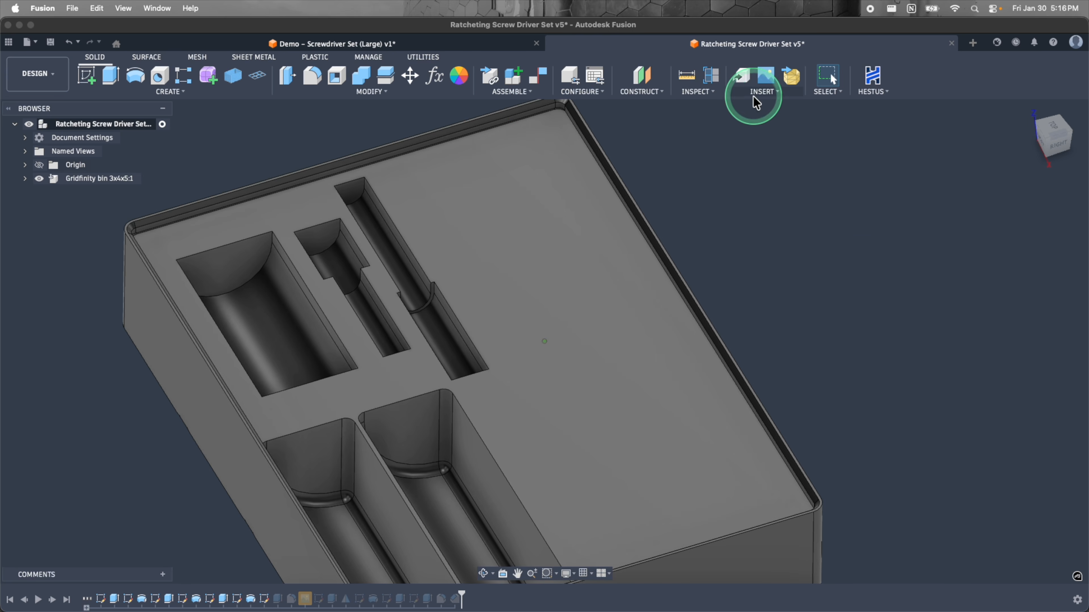
Load IMG_8333.jpg from the computer's Downloads folder as the image for a new canvas.
{"action": "left_click", "coordinate": [763, 92]}
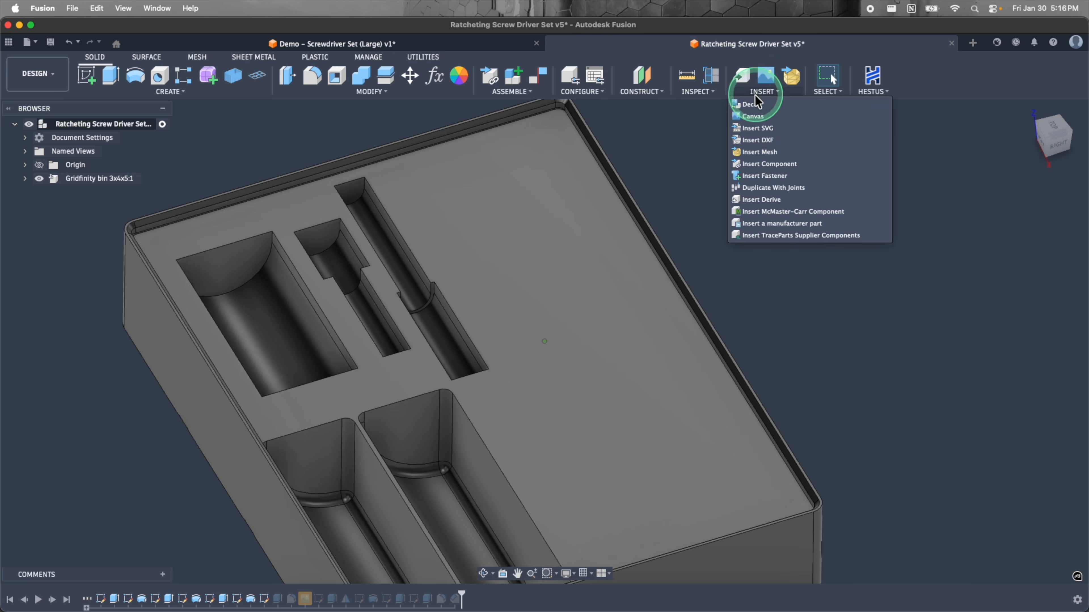
{"action": "left_click", "coordinate": [753, 125]}
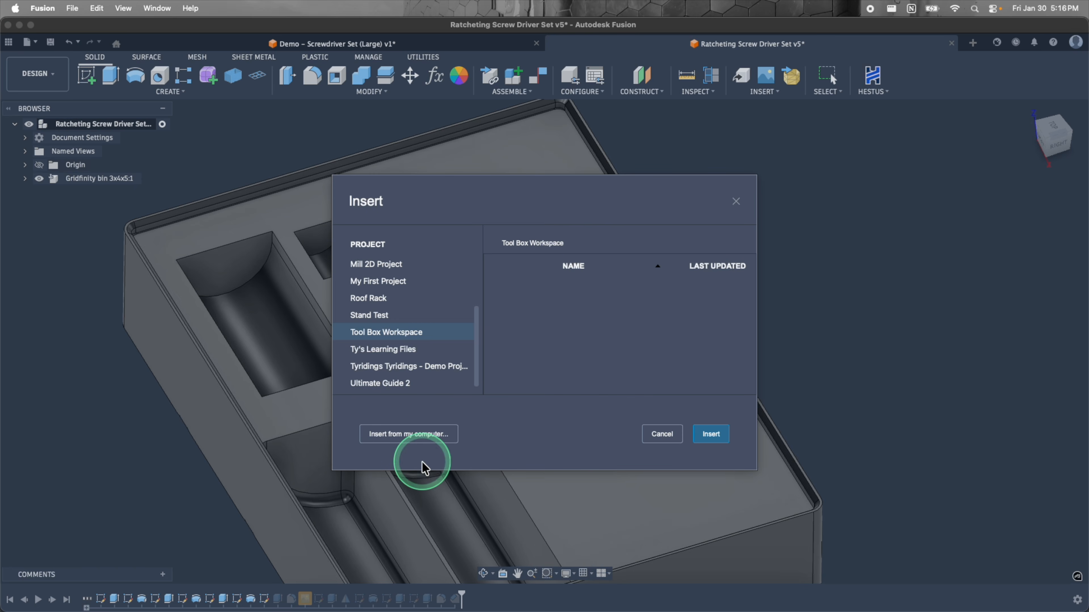
{"action": "left_click", "coordinate": [409, 434]}
{"action": "scroll", "coordinate": [515, 300], "scroll_direction": "down", "scroll_amount": 15}
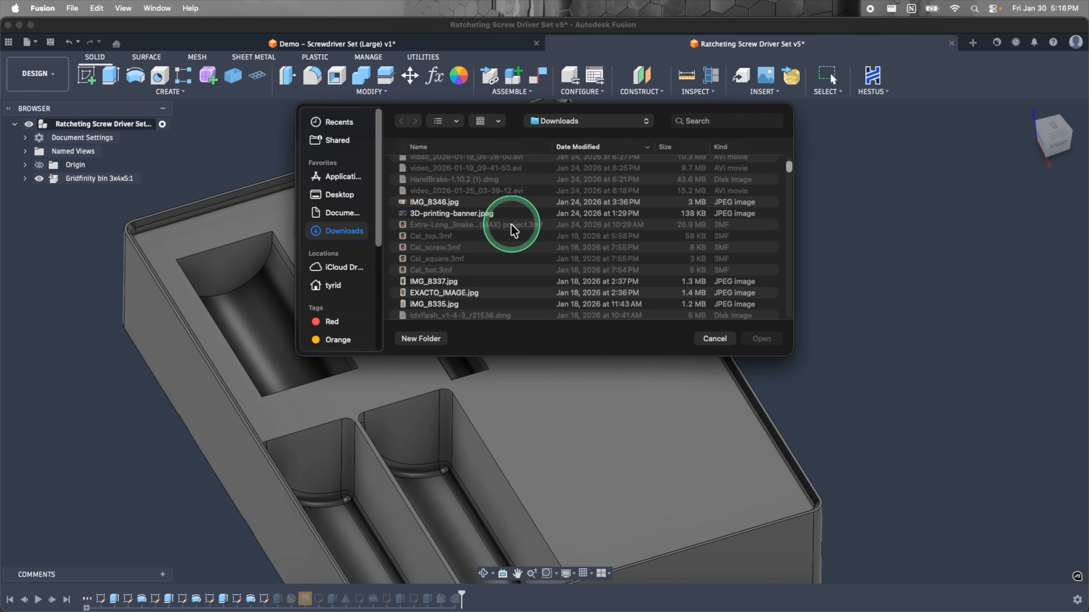
{"action": "scroll", "coordinate": [514, 232], "scroll_direction": "down", "scroll_amount": 4}
{"action": "scroll", "coordinate": [513, 232], "scroll_direction": "down", "scroll_amount": 1}
{"action": "left_click", "coordinate": [443, 264]}
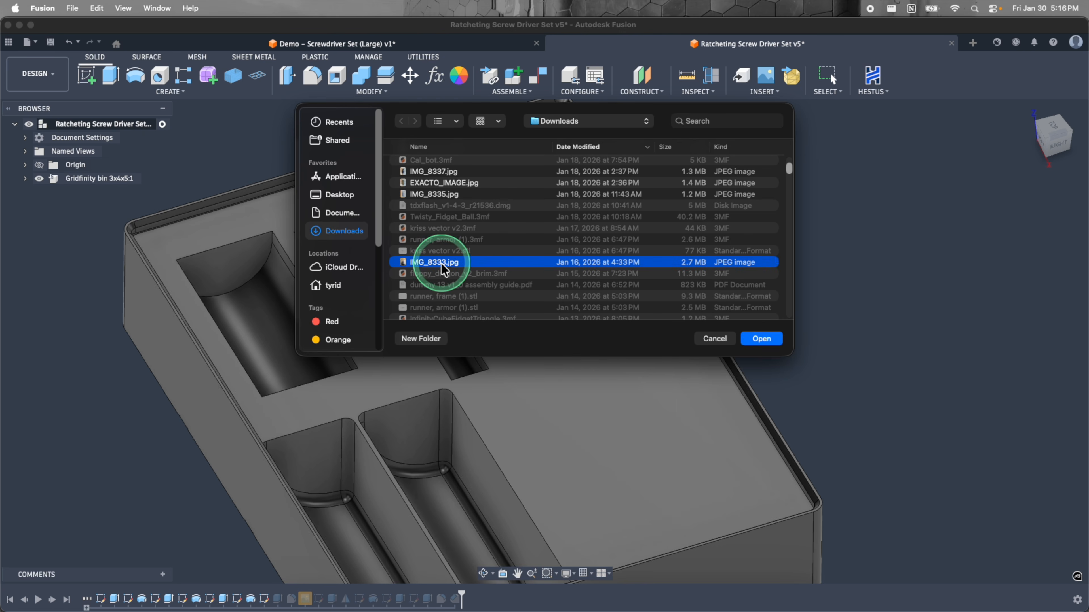
{"action": "left_click", "coordinate": [761, 339]}
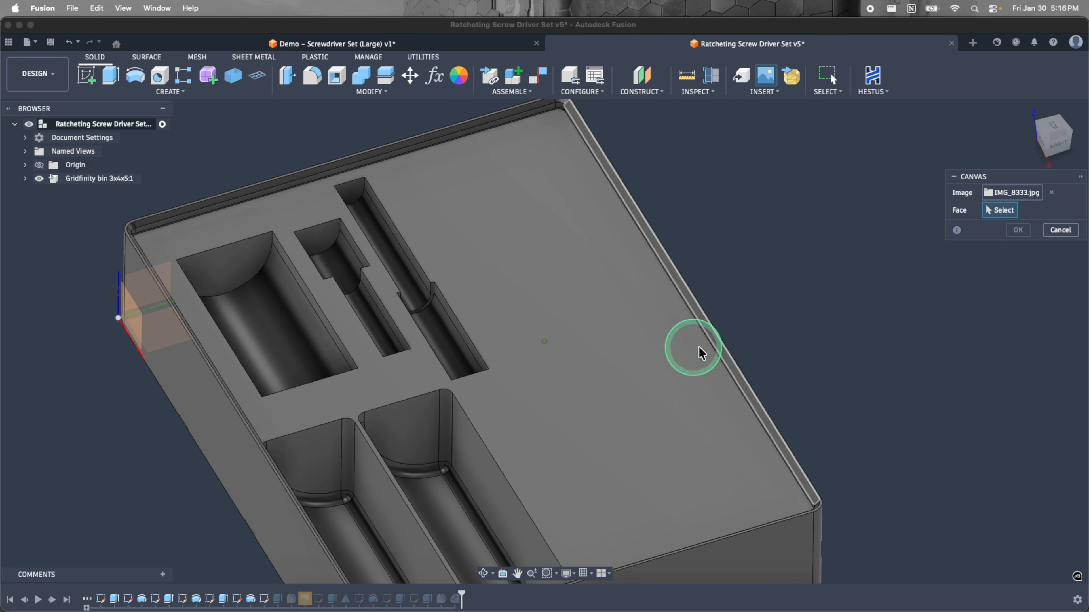
Place the canvas on the bin's upper inner face with X distance 2 mm, Y distance 3 mm and Z angle 0.3 deg.
{"action": "left_click", "coordinate": [601, 356]}
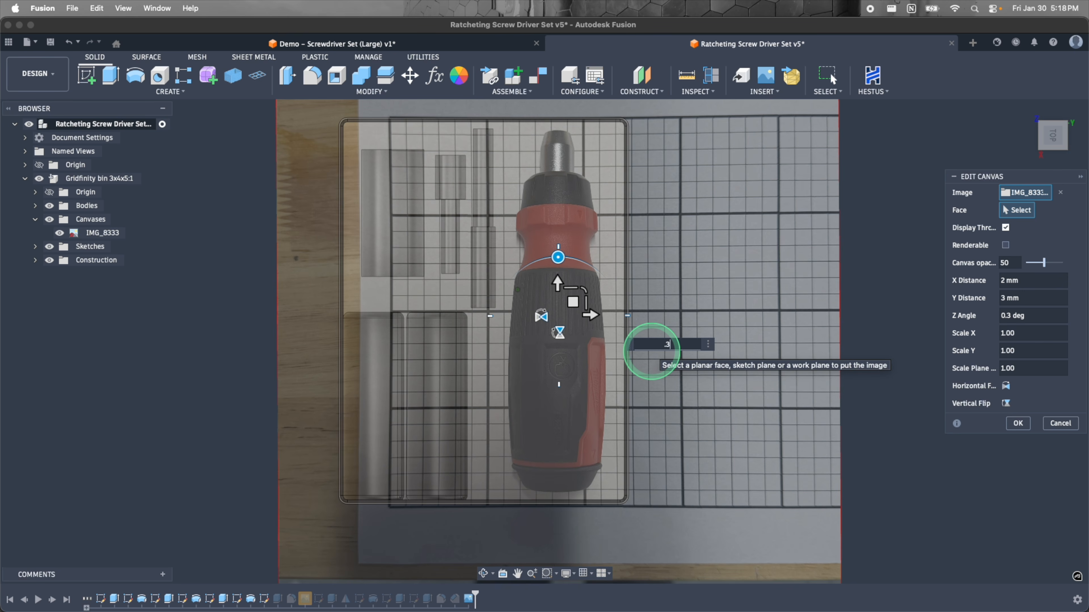
{"action": "left_click", "coordinate": [648, 351]}
{"action": "left_click", "coordinate": [1016, 424]}
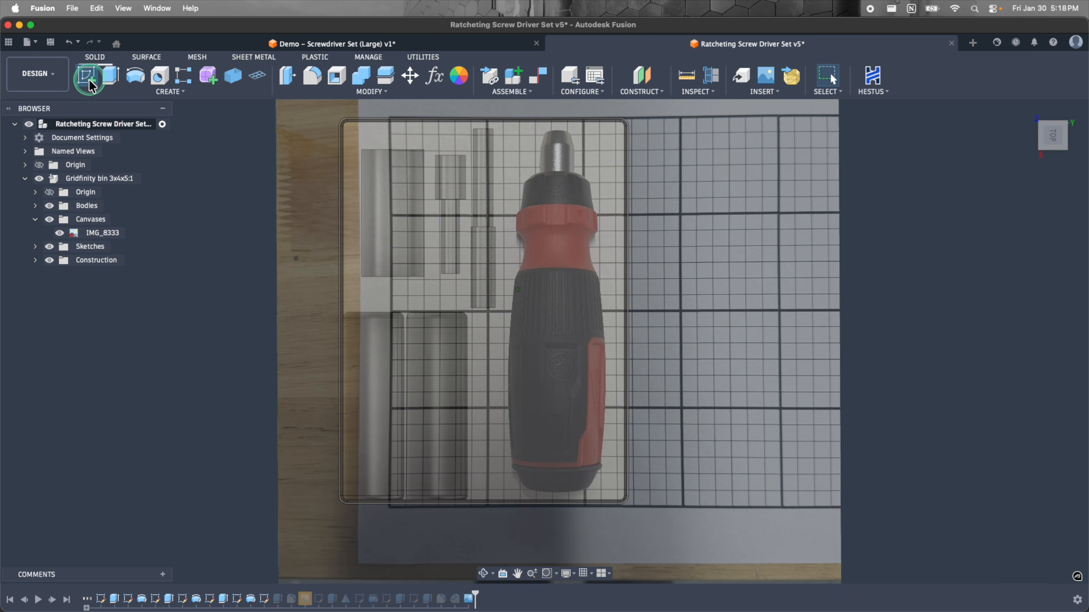
Start a sketch on the bin's upper inner face and draw a centerline lengthwise through the pictured screwdriver, starting just beyond its tip.
{"action": "left_click", "coordinate": [86, 75]}
{"action": "left_click", "coordinate": [501, 191]}
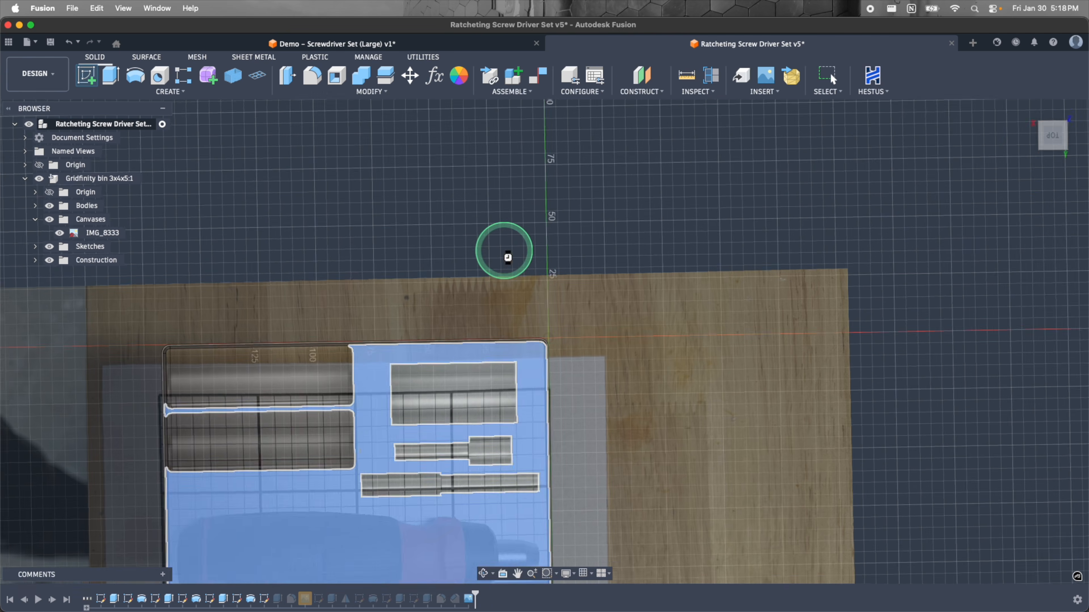
{"action": "left_click", "coordinate": [1068, 107]}
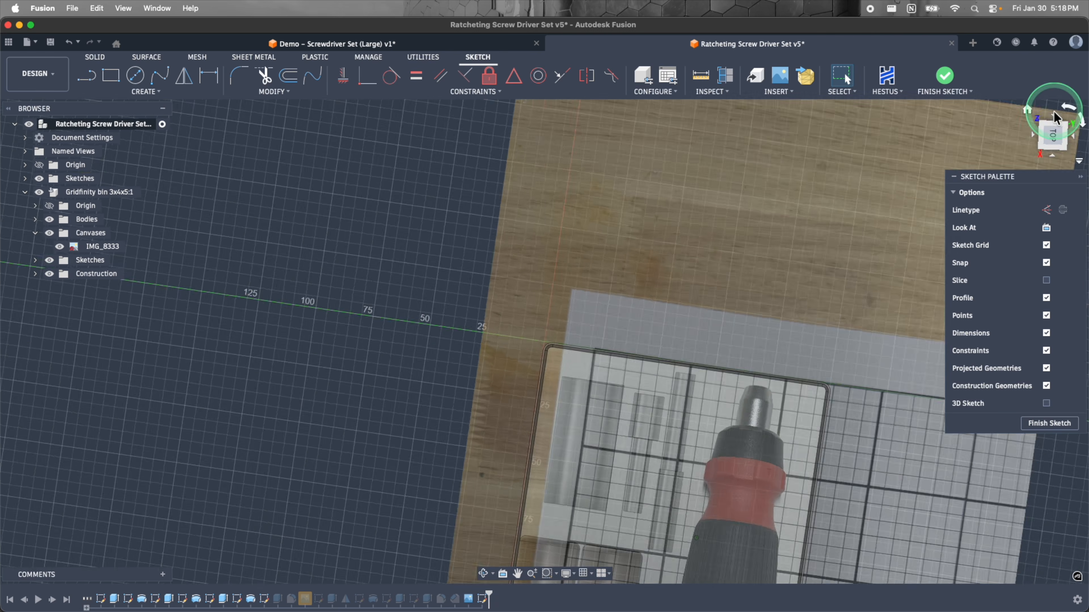
{"action": "left_click", "coordinate": [495, 229]}
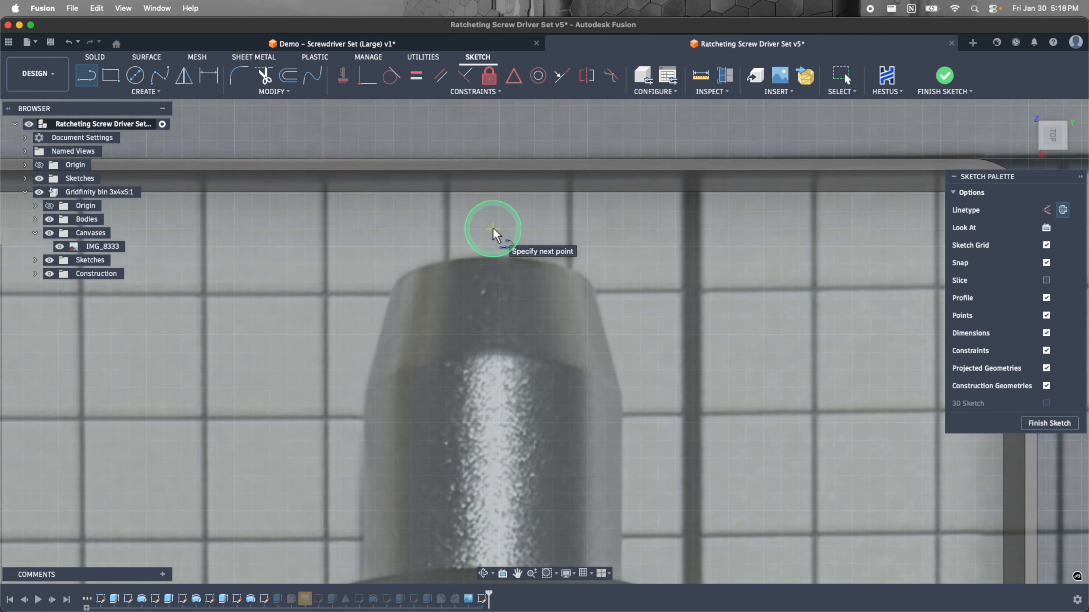
{"action": "scroll", "coordinate": [495, 230], "scroll_direction": "down", "scroll_amount": 5}
{"action": "scroll", "coordinate": [495, 235], "scroll_direction": "down", "scroll_amount": 10}
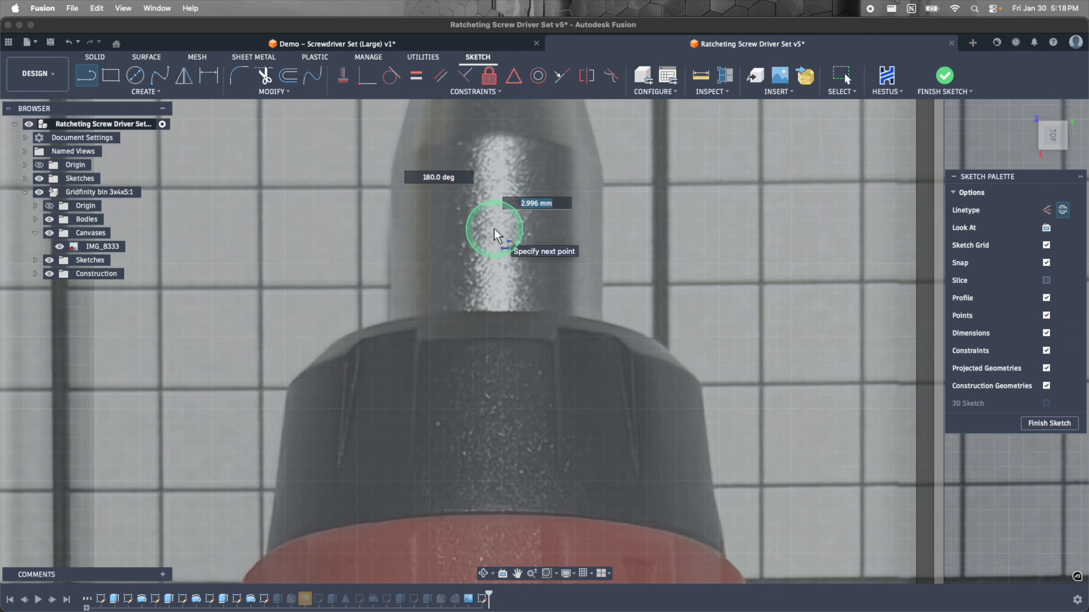
{"action": "scroll", "coordinate": [495, 235], "scroll_direction": "down", "scroll_amount": 10}
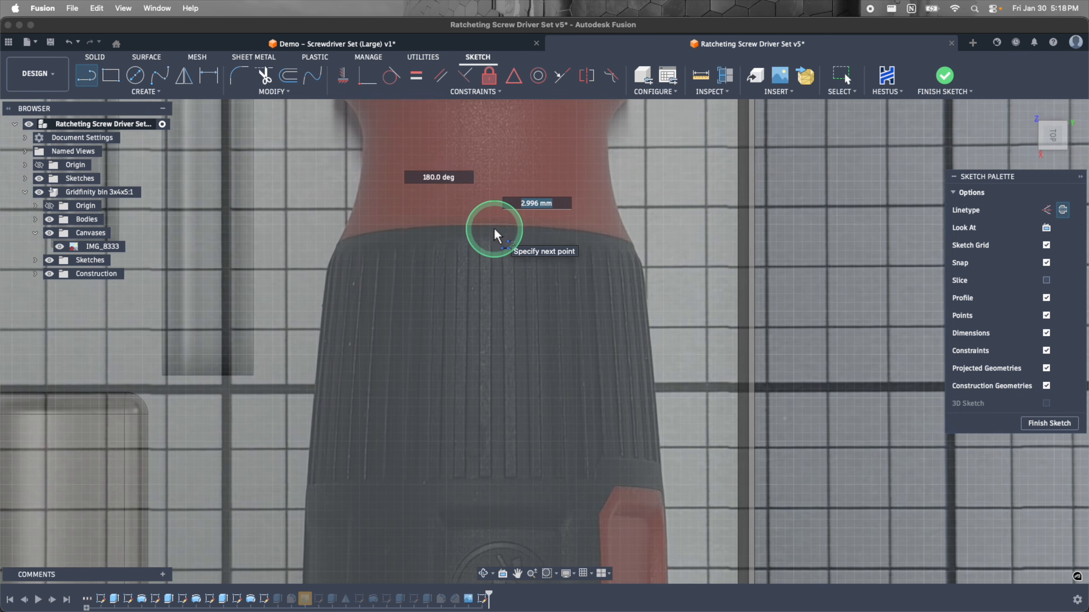
{"action": "scroll", "coordinate": [495, 234], "scroll_direction": "down", "scroll_amount": 3}
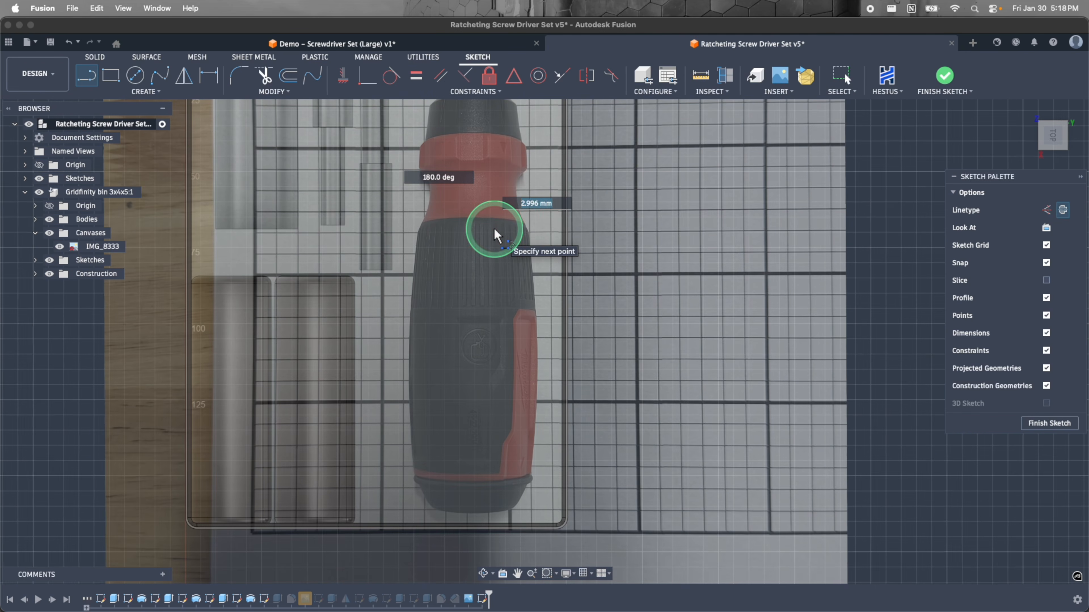
Trace half of the screwdriver's outline with a spline closing on the centerline, and adjust its points to leave clearance around the handle.
{"action": "left_click", "coordinate": [161, 82]}
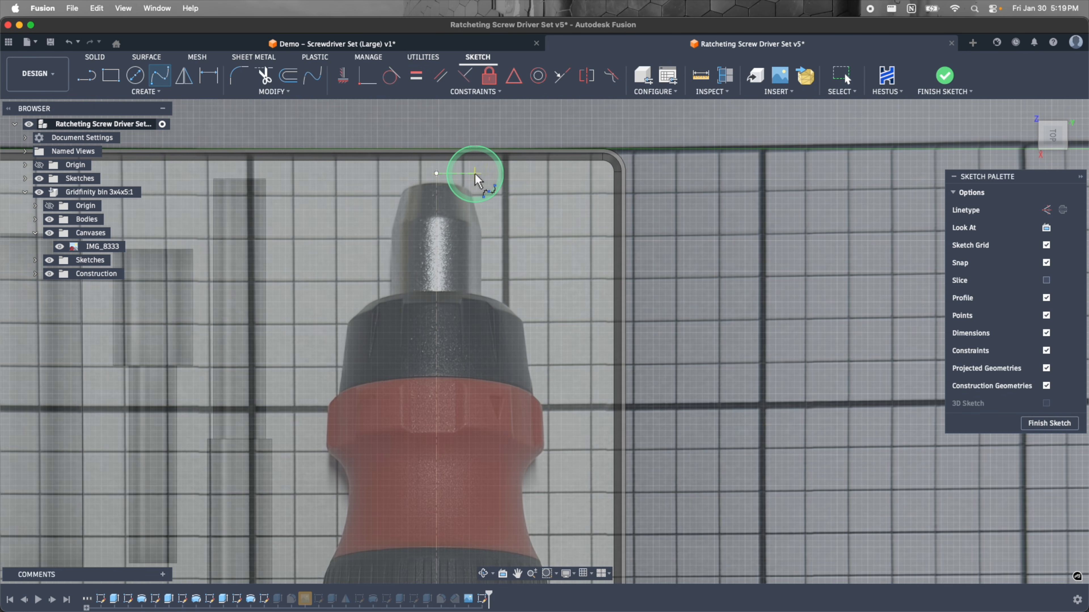
{"action": "left_click", "coordinate": [358, 468]}
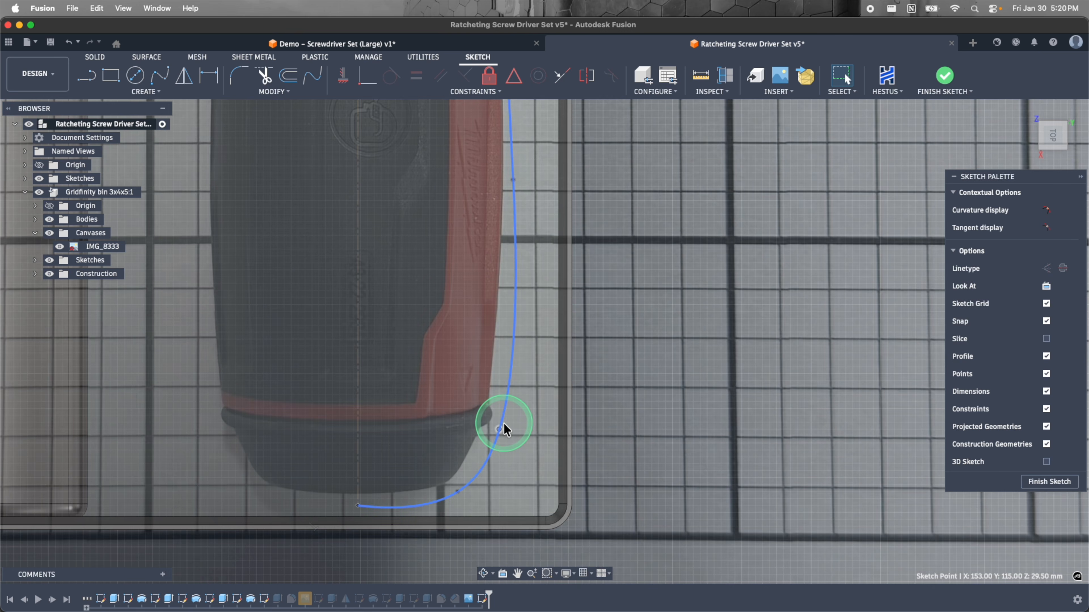
{"action": "scroll", "coordinate": [509, 415], "scroll_direction": "up", "scroll_amount": 8}
{"action": "scroll", "coordinate": [512, 414], "scroll_direction": "up", "scroll_amount": 1}
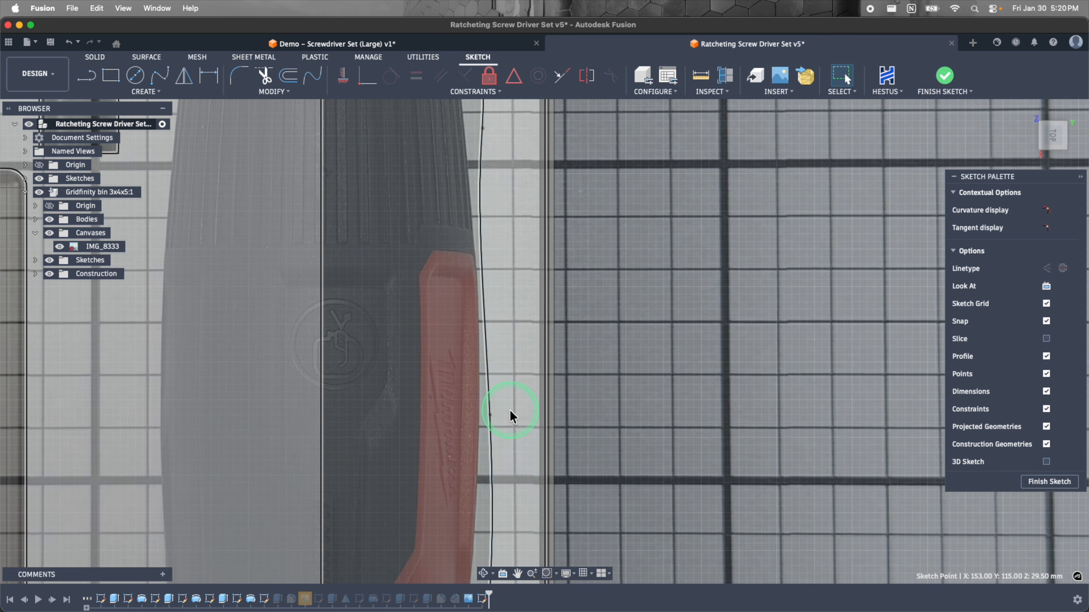
{"action": "left_click_drag", "start_coordinate": [490, 415], "coordinate": [495, 371]}
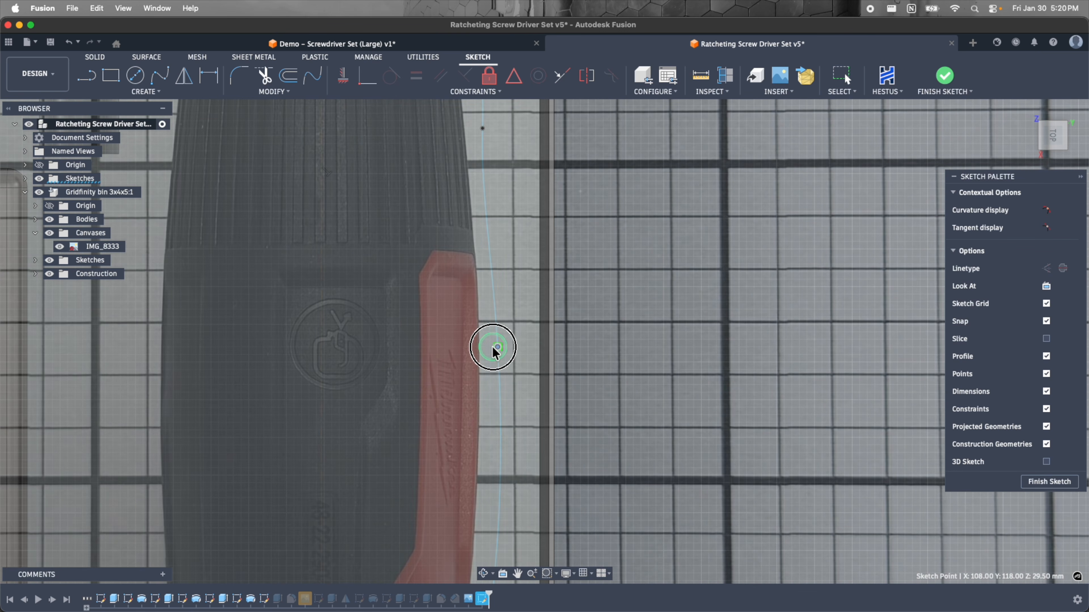
{"action": "left_click_drag", "start_coordinate": [493, 348], "coordinate": [491, 347]}
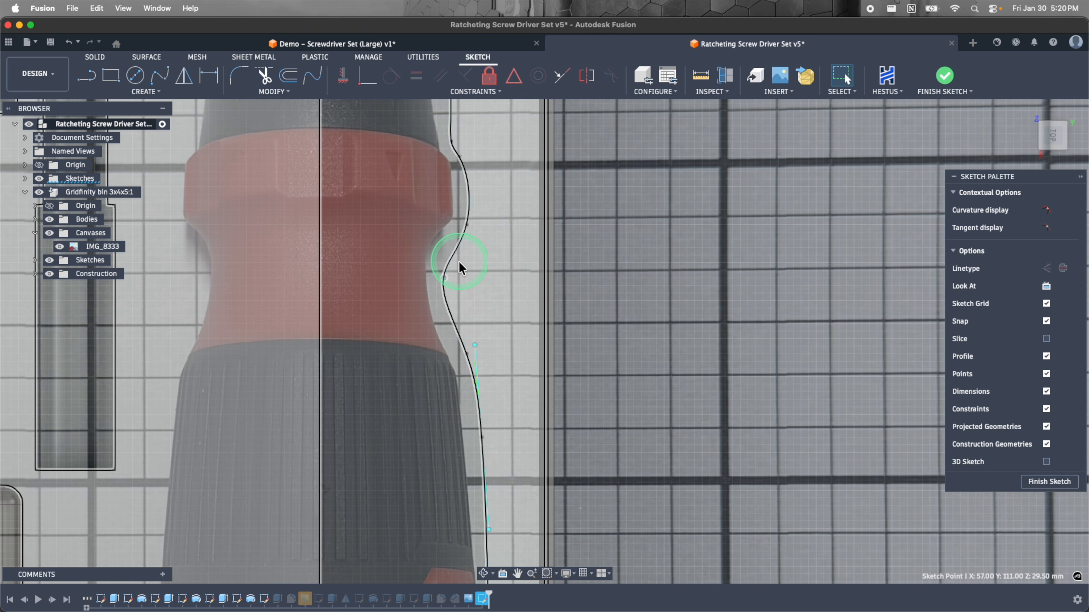
{"action": "scroll", "coordinate": [461, 271], "scroll_direction": "up", "scroll_amount": 4}
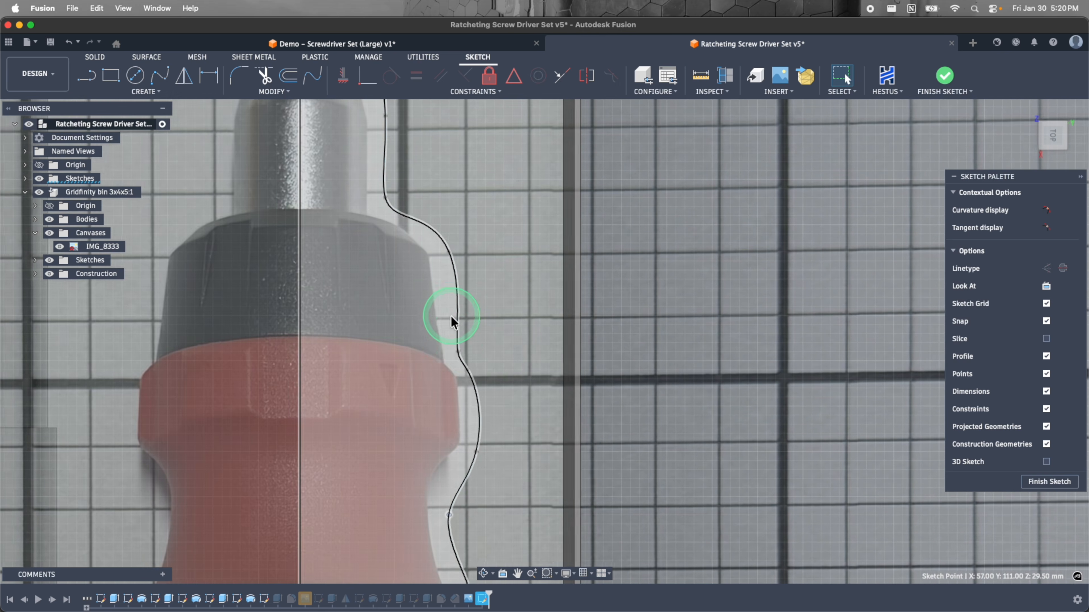
{"action": "left_click", "coordinate": [461, 339]}
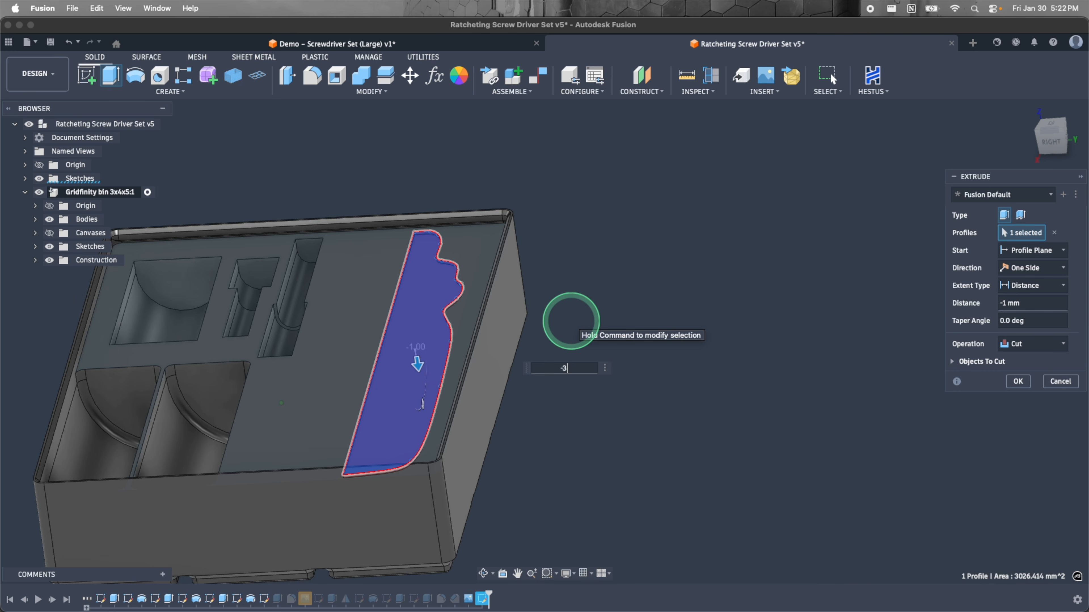
Cut the half-screwdriver profile 3 mm deep into the bin and mirror the cut feature across its straight center face.
{"action": "scroll", "coordinate": [571, 321], "scroll_direction": "up", "scroll_amount": 5, "text": "shift"}
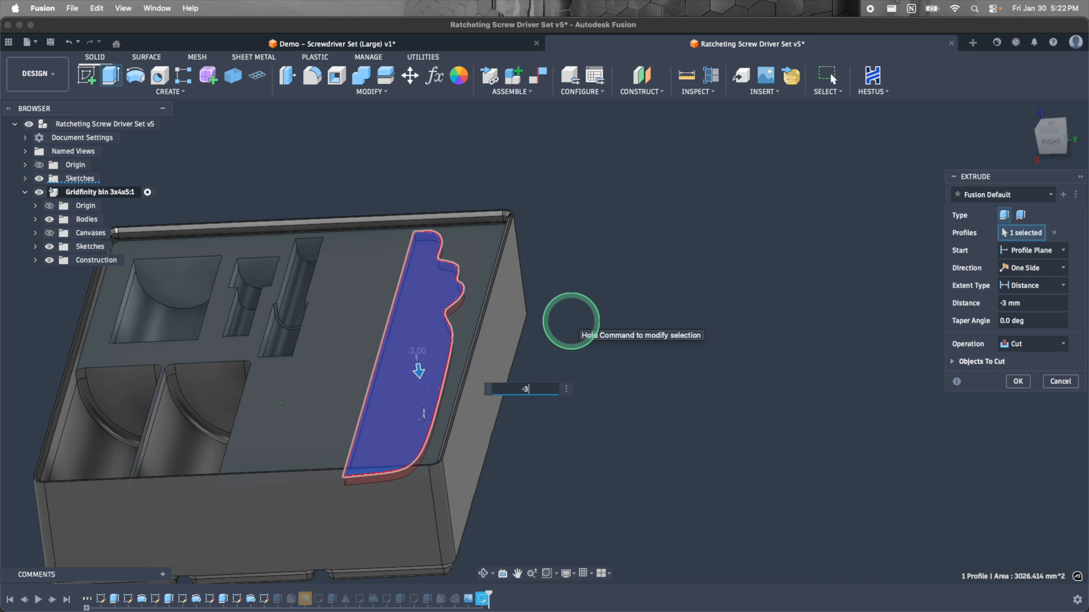
{"action": "left_click", "coordinate": [1019, 381]}
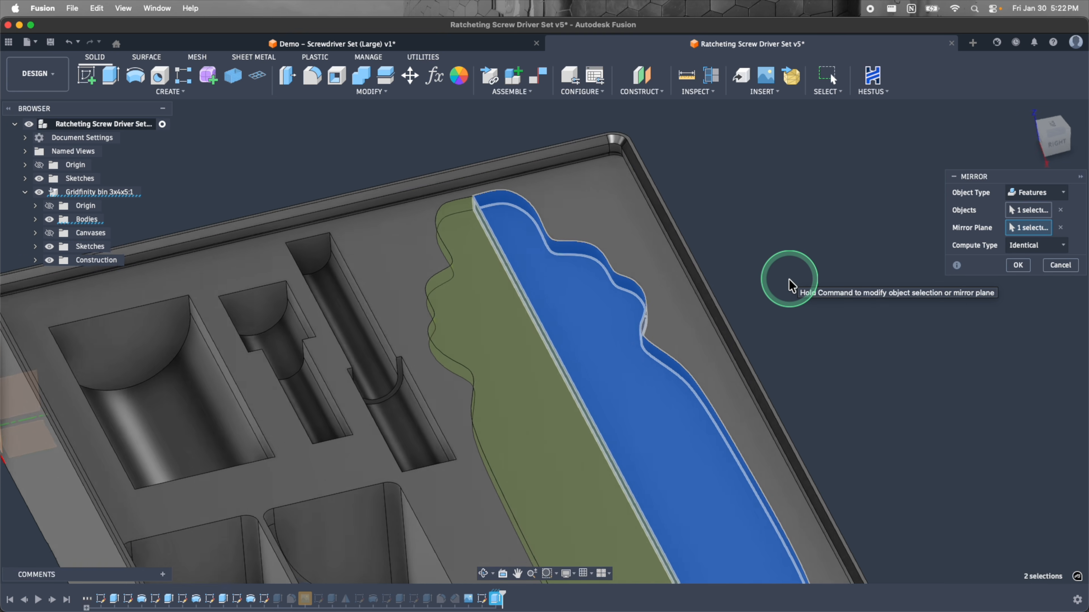
{"action": "scroll", "coordinate": [789, 281], "scroll_direction": "up", "scroll_amount": 5, "text": "shift"}
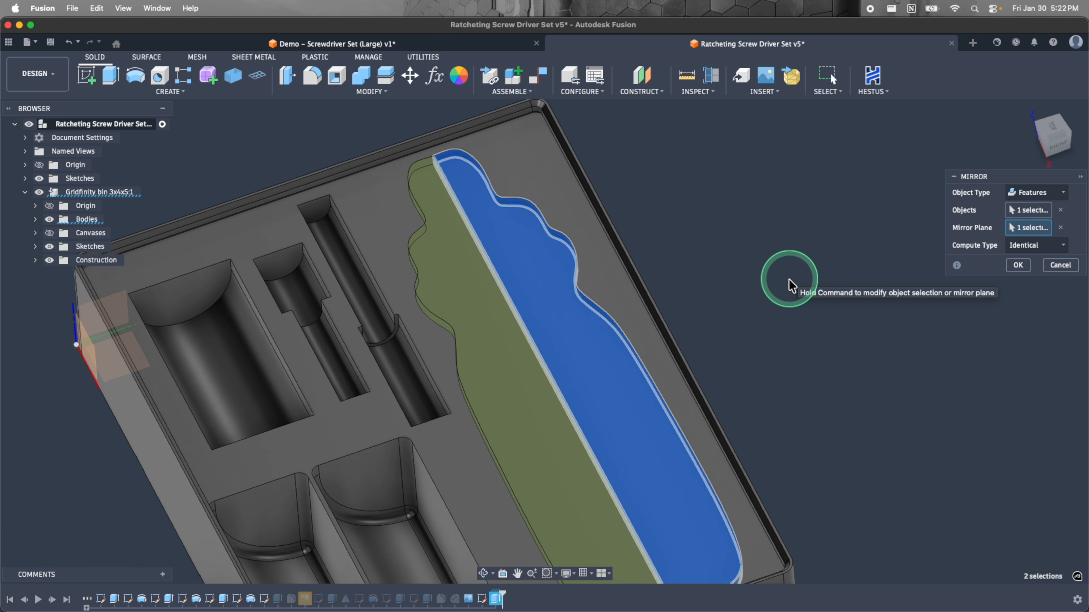
{"action": "scroll", "coordinate": [791, 285], "scroll_direction": "up", "scroll_amount": 3}
{"action": "scroll", "coordinate": [789, 280], "scroll_direction": "right", "scroll_amount": 4}
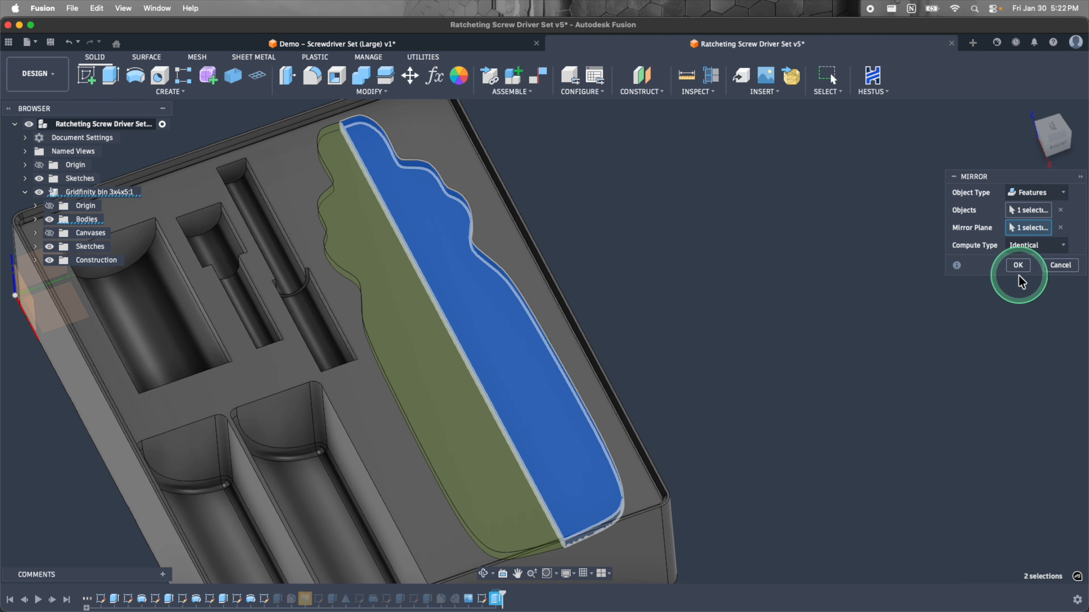
{"action": "left_click", "coordinate": [1018, 265]}
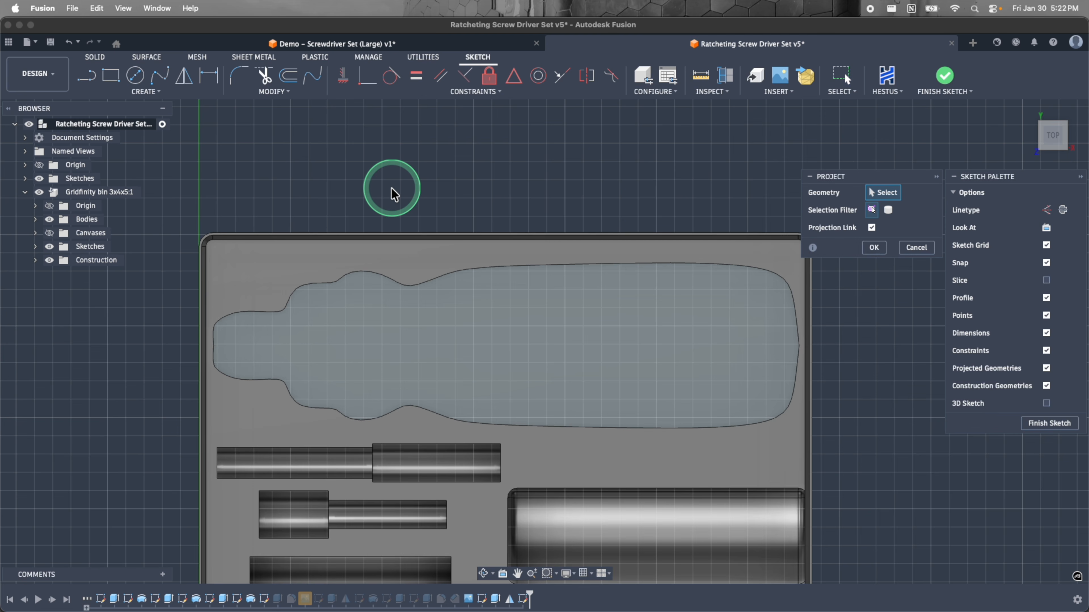
Project the screwdriver recess floor into the new sketch.
{"action": "right_click", "coordinate": [394, 194]}
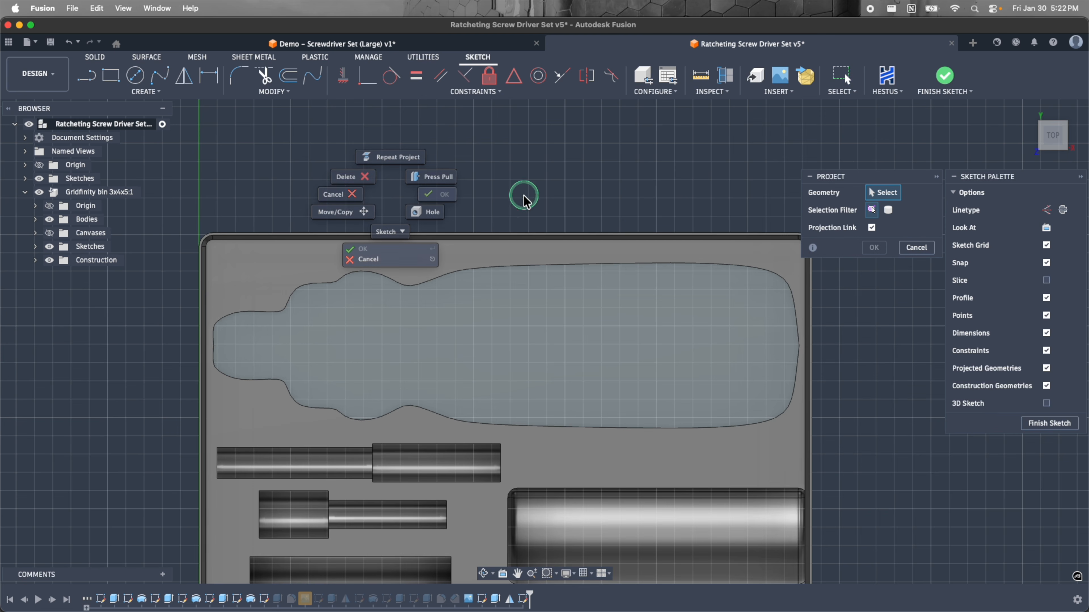
{"action": "left_click", "coordinate": [513, 195]}
{"action": "left_click", "coordinate": [531, 338]}
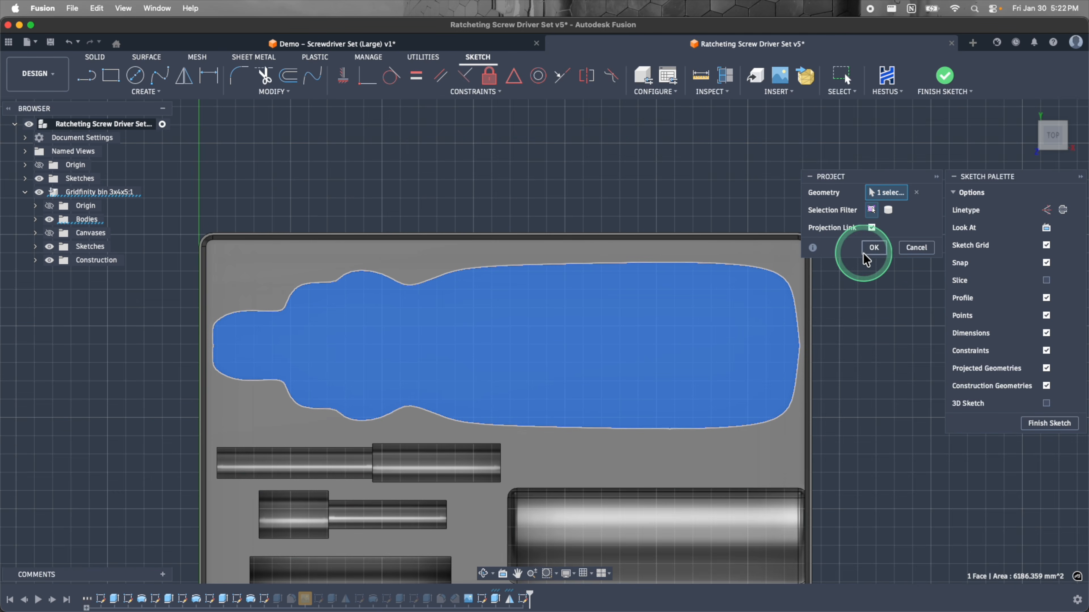
{"action": "left_click", "coordinate": [872, 247]}
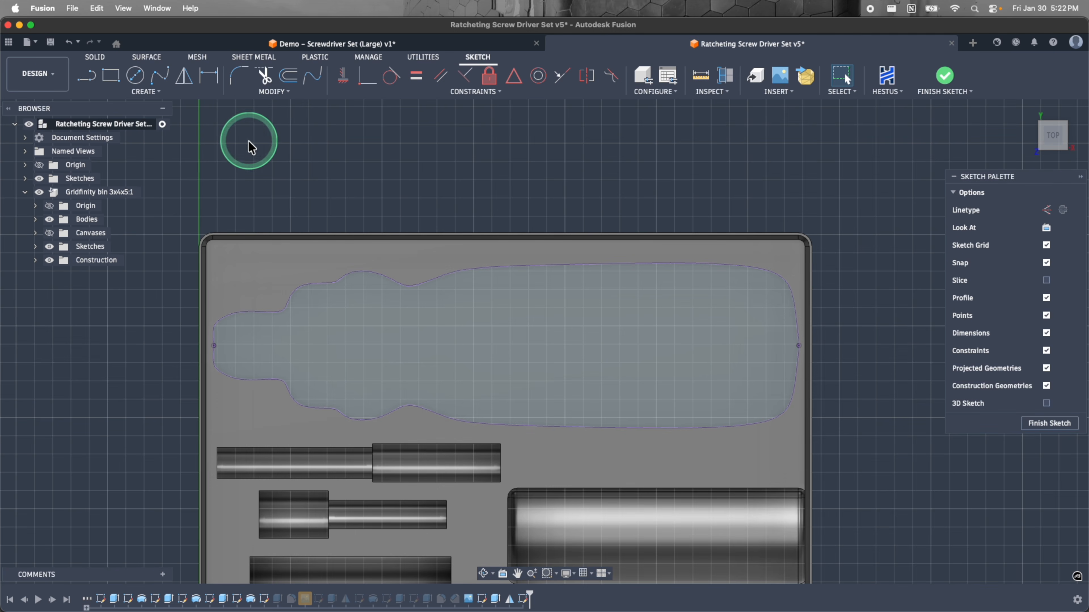
Draw a lengthwise centerline between the end points of the projected screwdriver outline and finish the sketch.
{"action": "left_click", "coordinate": [88, 77]}
{"action": "key", "text": "x"}
{"action": "left_click", "coordinate": [214, 345]}
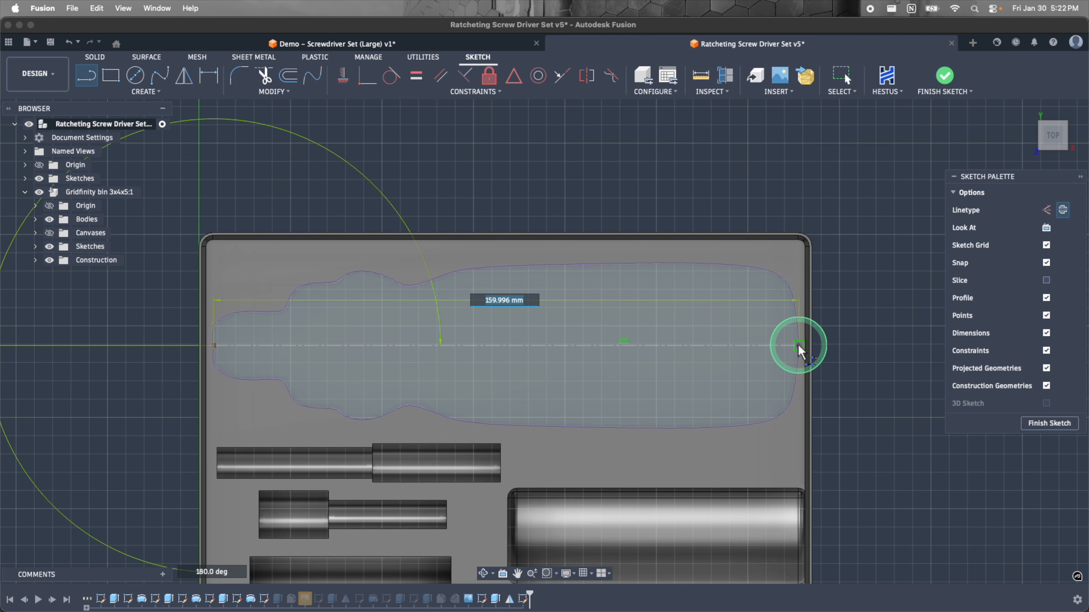
{"action": "double_click", "coordinate": [798, 347]}
{"action": "left_click", "coordinate": [1031, 429]}
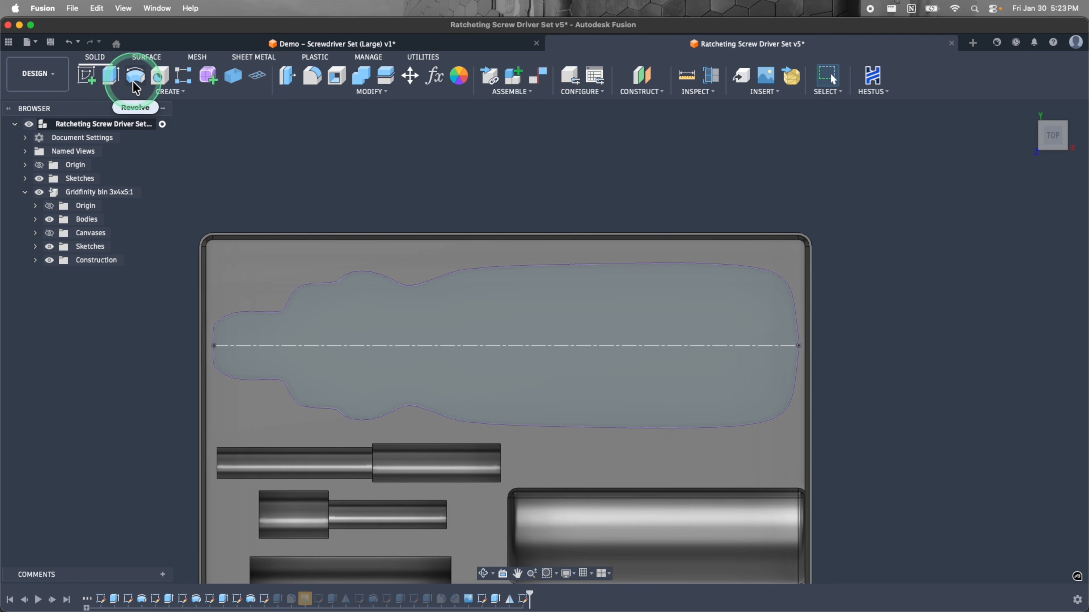
Revolve one half of the screwdriver profile around the centerline as a cut and inspect the resulting pocket.
{"action": "left_click", "coordinate": [135, 85]}
{"action": "left_click", "coordinate": [398, 321]}
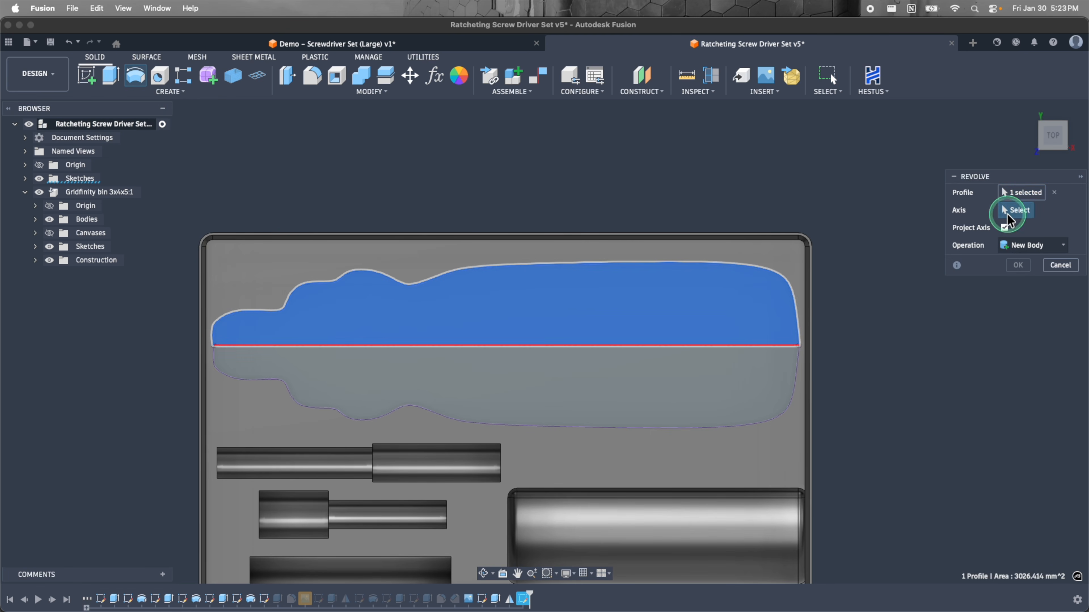
{"action": "left_click", "coordinate": [766, 346]}
{"action": "left_click", "coordinate": [1017, 335]}
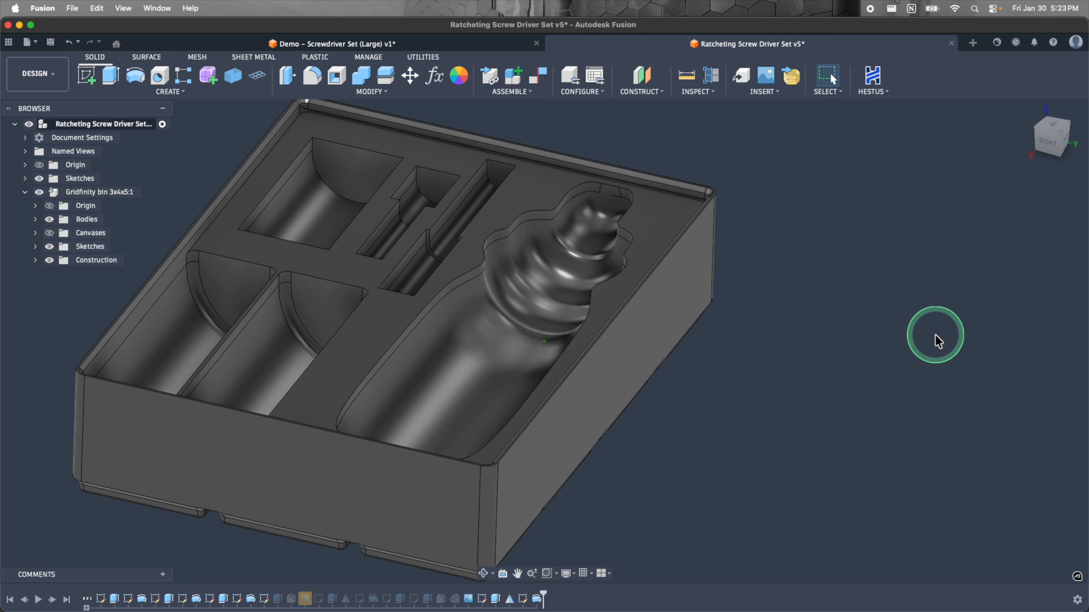
{"action": "scroll", "coordinate": [849, 338], "scroll_direction": "left", "scroll_amount": 10, "text": "shift"}
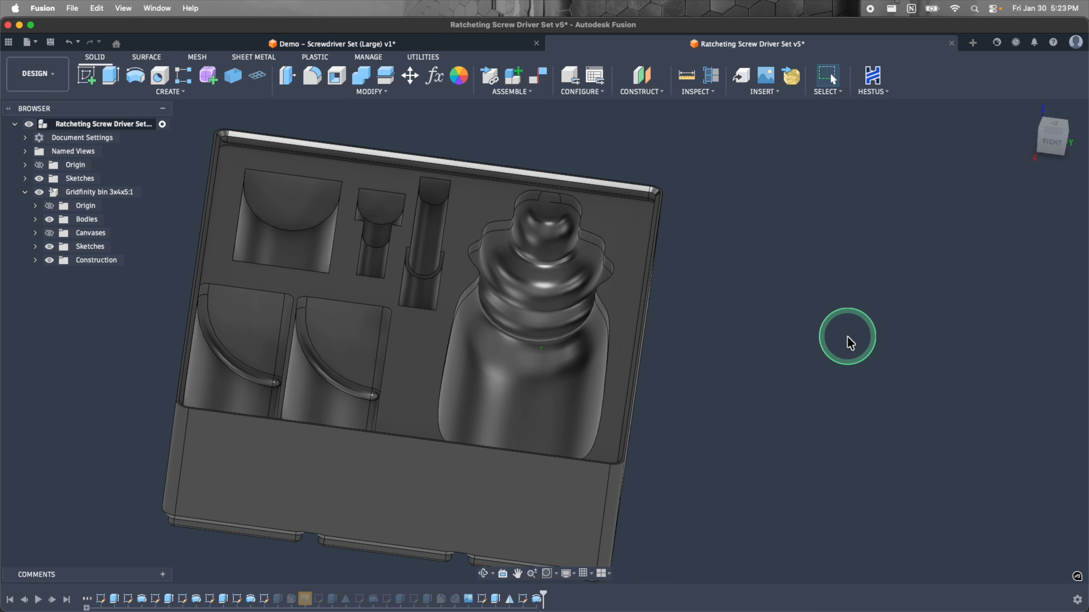
{"action": "scroll", "coordinate": [847, 339], "scroll_direction": "left", "scroll_amount": 10, "text": "shift"}
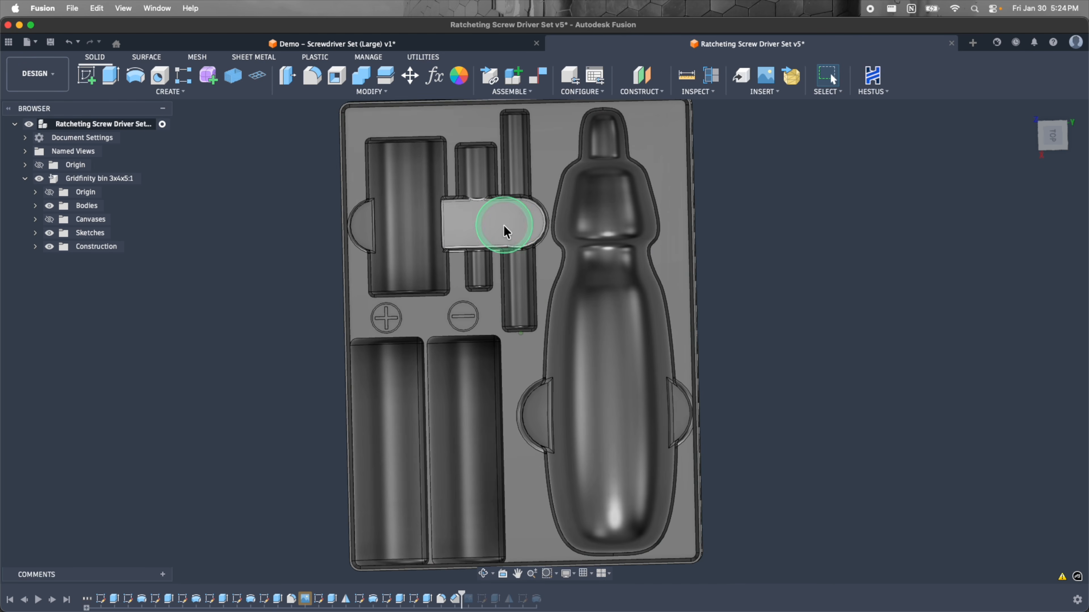
Examine the finger cutouts, chamfered and filleted pocket edges, and the plus and minus symbols of the finished ratcheting screwdriver bin.
{"action": "left_click", "coordinate": [504, 229]}
{"action": "left_click", "coordinate": [541, 423]}
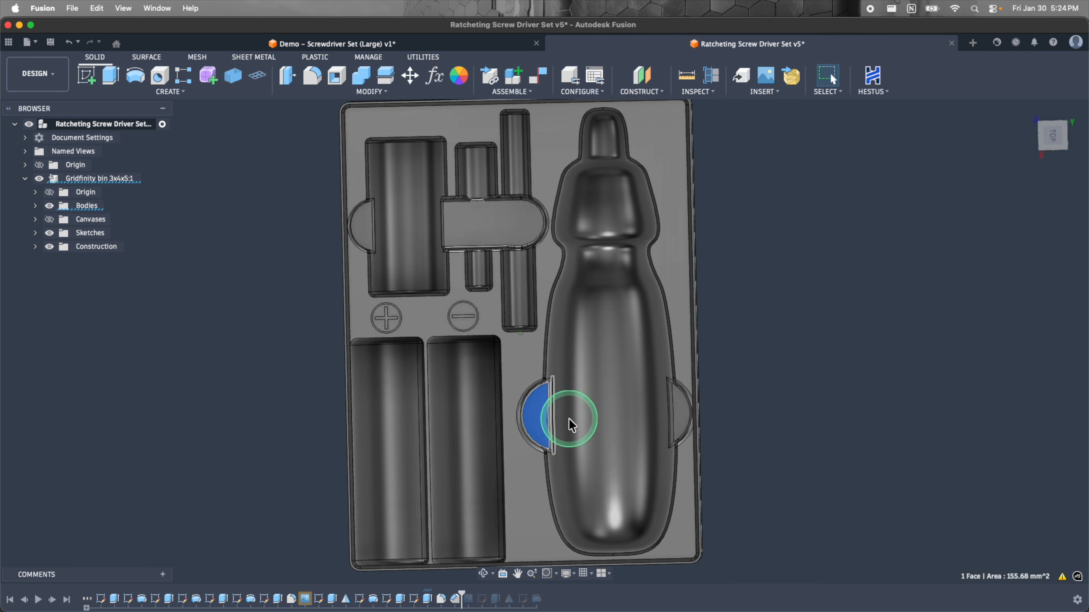
{"action": "left_click", "coordinate": [682, 418]}
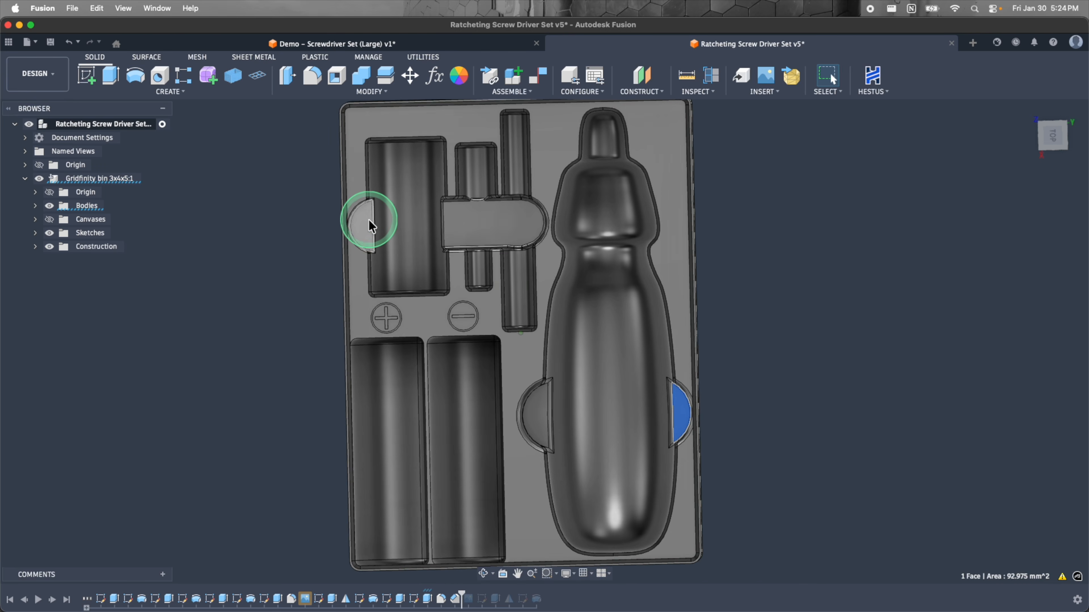
{"action": "left_click", "coordinate": [454, 600]}
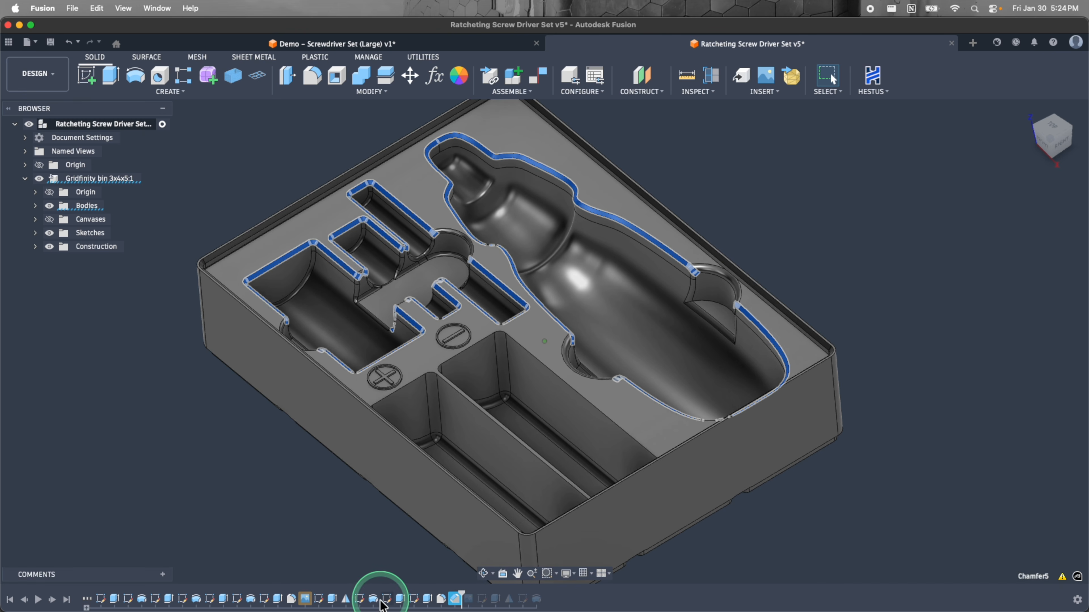
{"action": "left_click", "coordinate": [292, 600]}
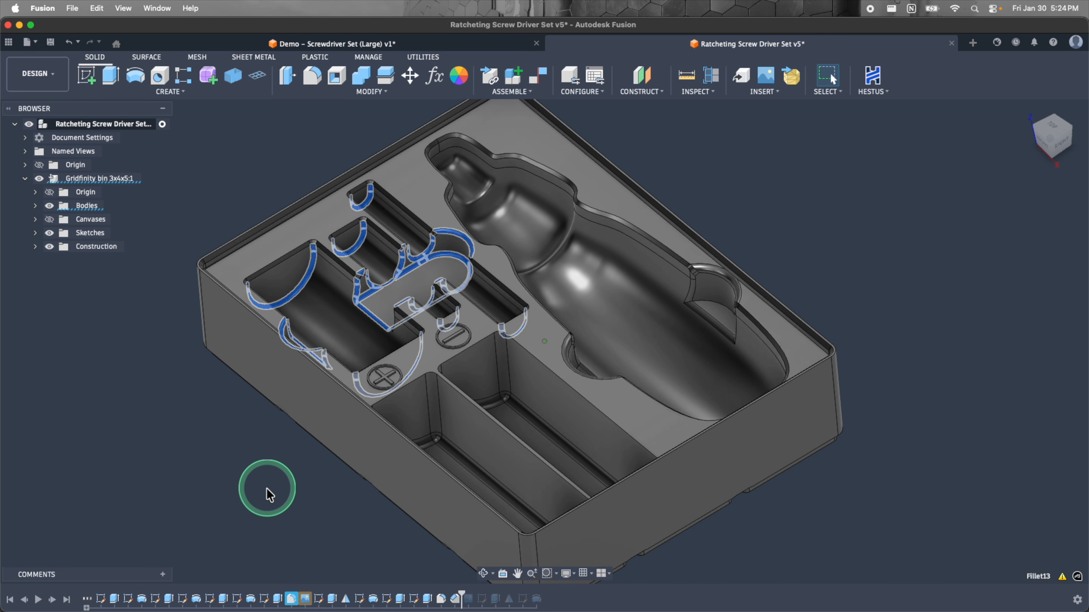
{"action": "left_click", "coordinate": [407, 597]}
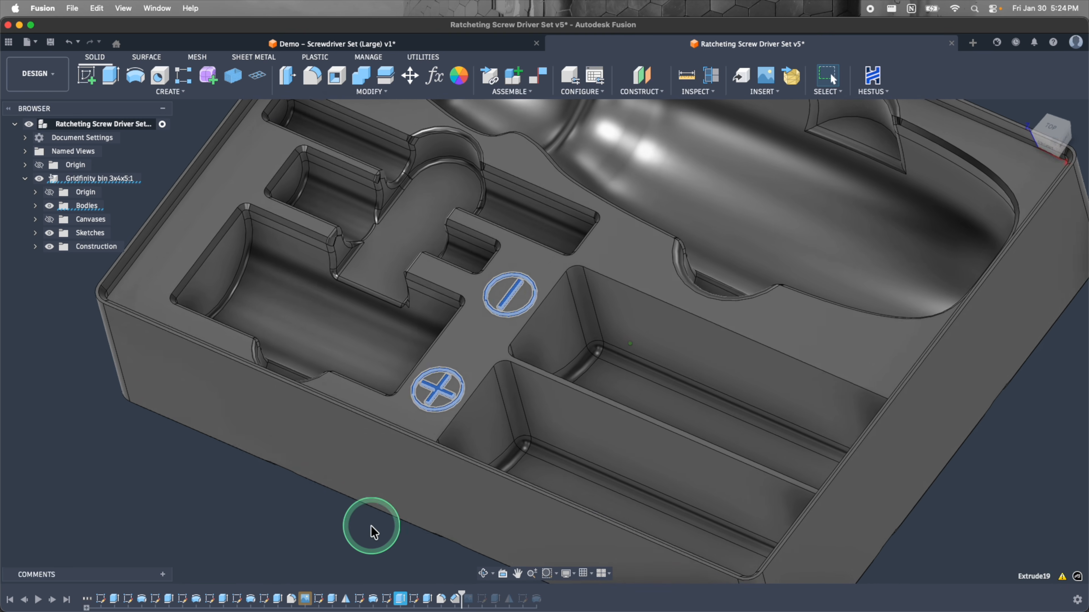
{"action": "left_click", "coordinate": [356, 530]}
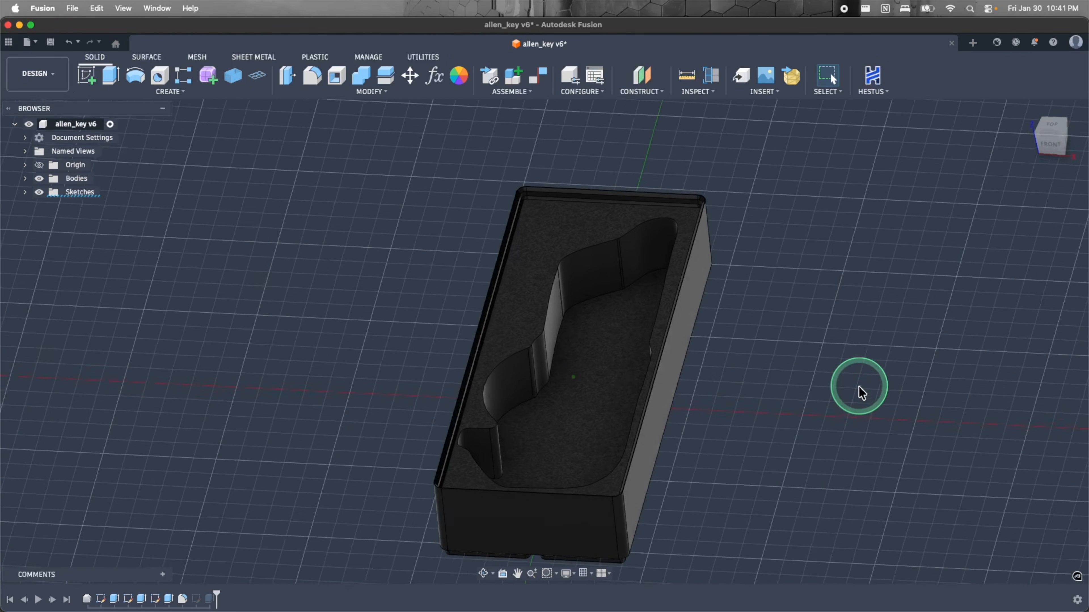
Start a new sketch on the pocket floor of the allen key bin.
{"action": "scroll", "coordinate": [858, 386], "scroll_direction": "right", "scroll_amount": 10, "text": "shift"}
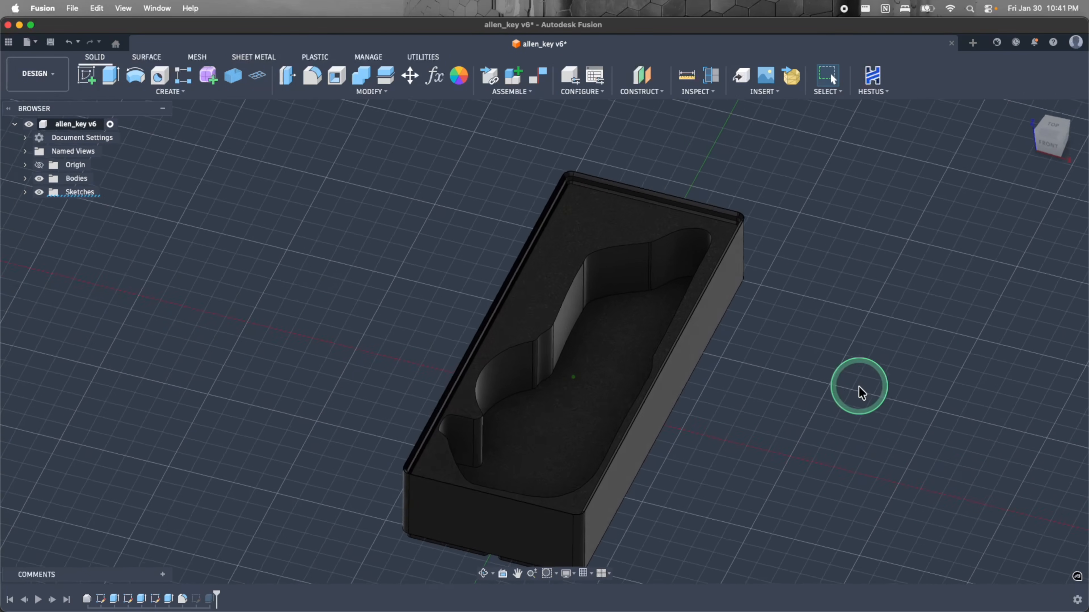
{"action": "middle_click_drag", "start_coordinate": [858, 388], "coordinate": [843, 384], "text": "shift"}
{"action": "left_click", "coordinate": [586, 375]}
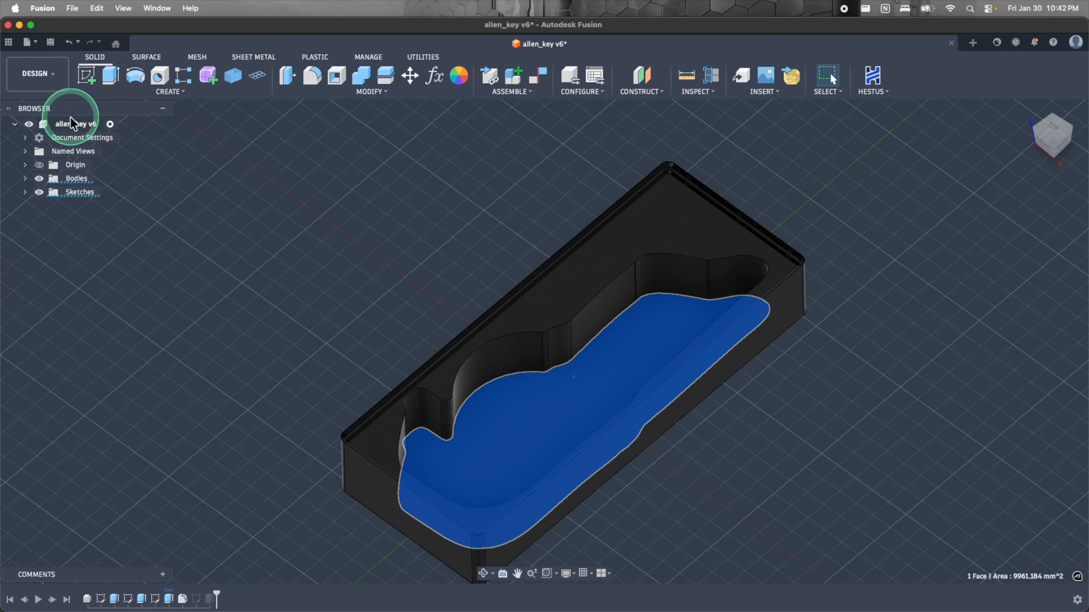
{"action": "left_click", "coordinate": [86, 75]}
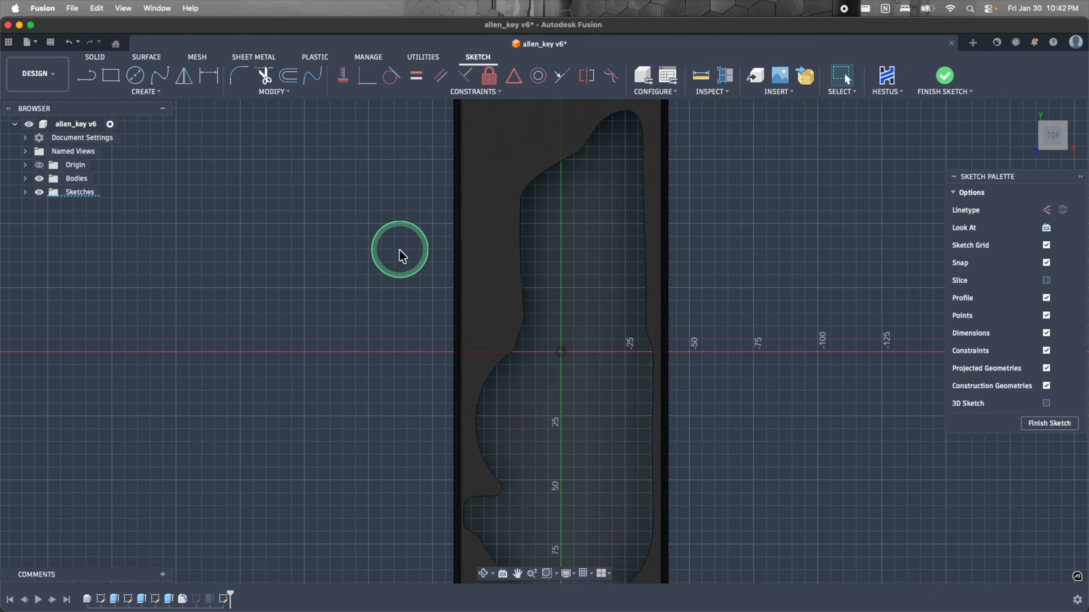
{"action": "scroll", "coordinate": [401, 248], "scroll_direction": "down", "scroll_amount": 3}
{"action": "scroll", "coordinate": [426, 351], "scroll_direction": "up", "scroll_amount": 1}
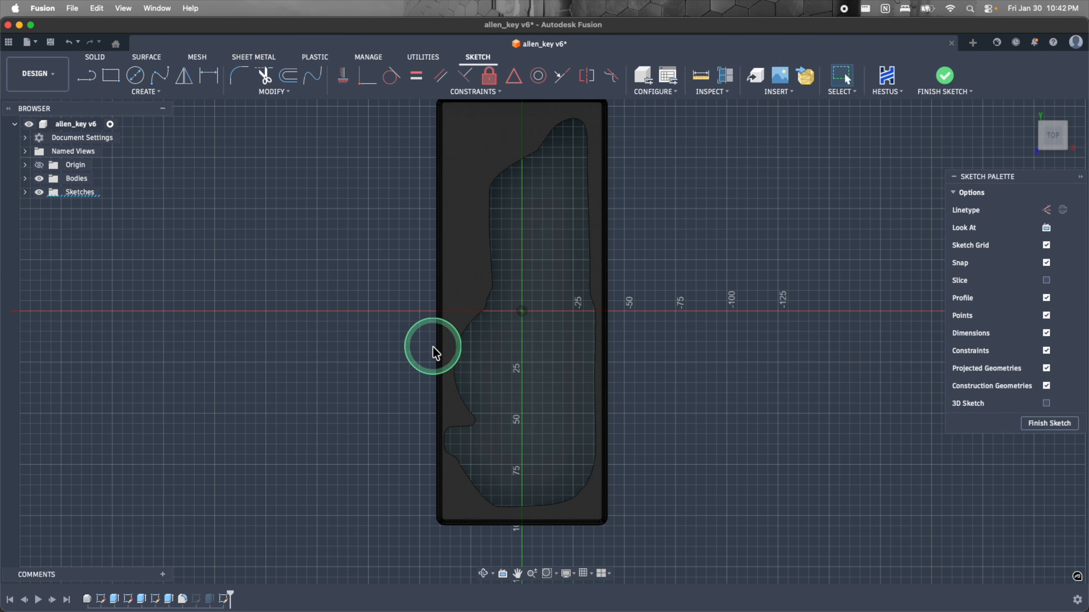
Bring the pocket floor outline into the sketch and offset the whole chain inward by 0.4 mm.
{"action": "key", "text": "o"}
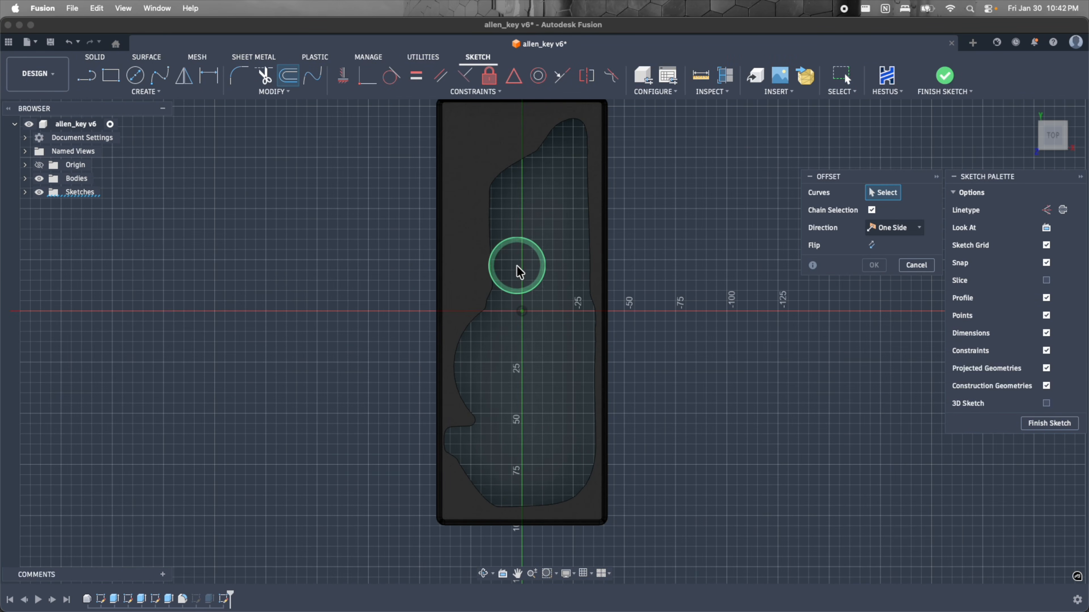
{"action": "left_click", "coordinate": [493, 268]}
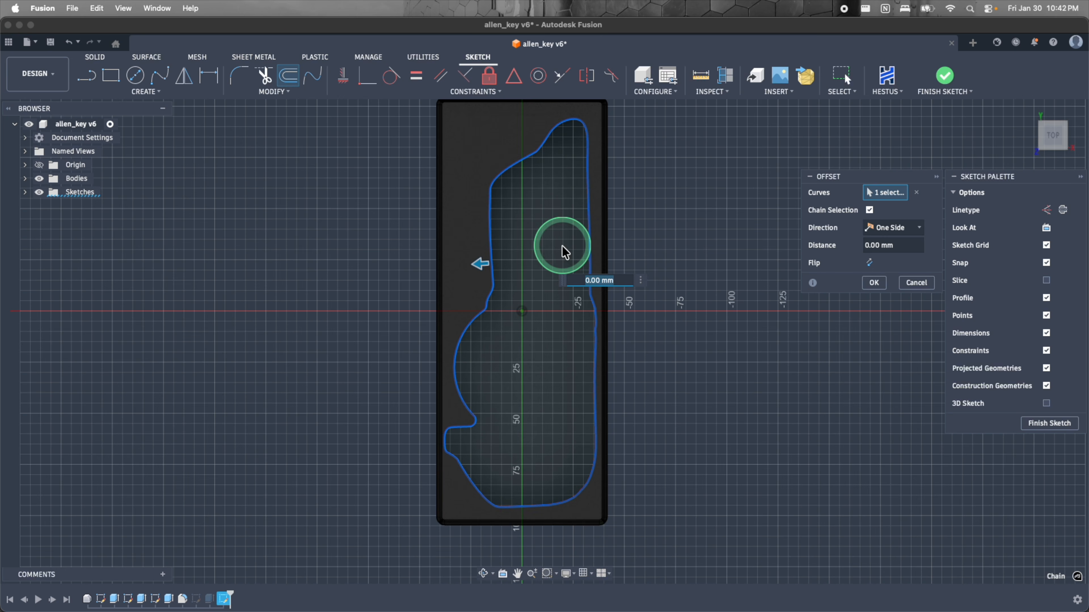
{"action": "left_click", "coordinate": [873, 283]}
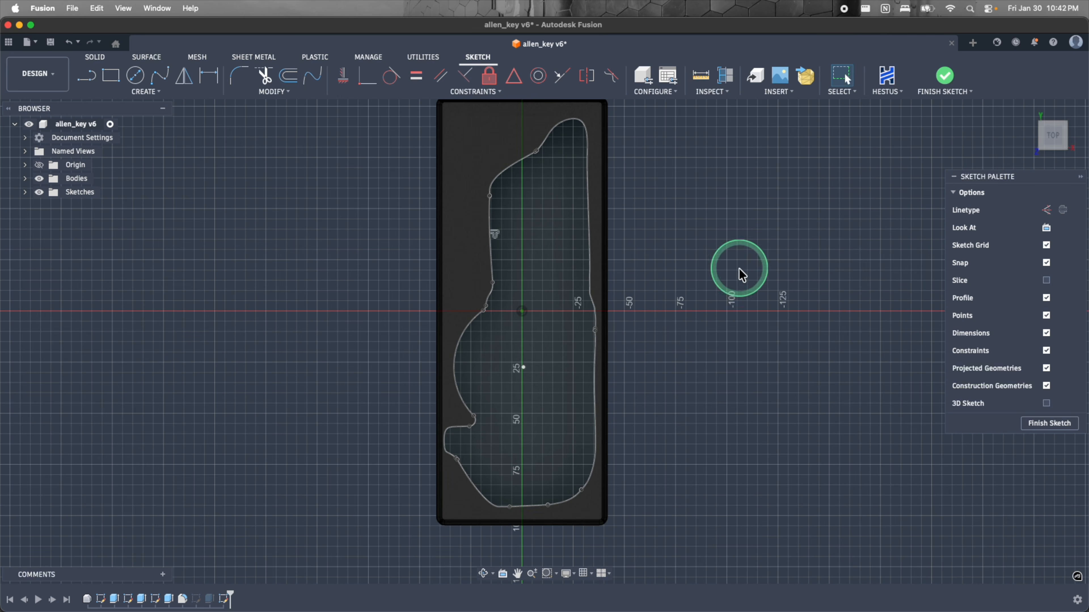
{"action": "left_click", "coordinate": [290, 78]}
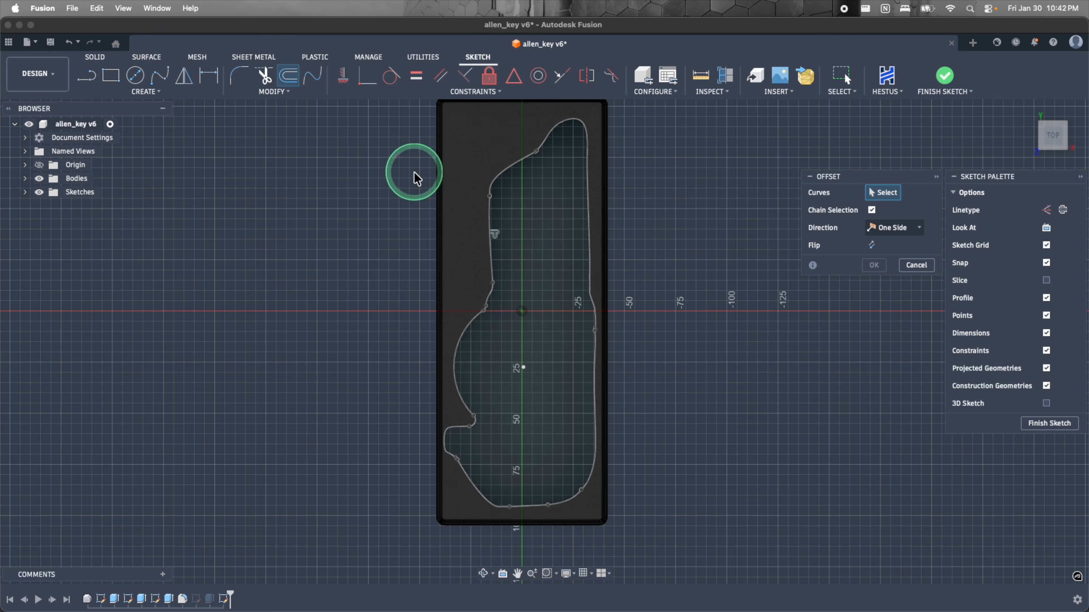
{"action": "left_click", "coordinate": [493, 258]}
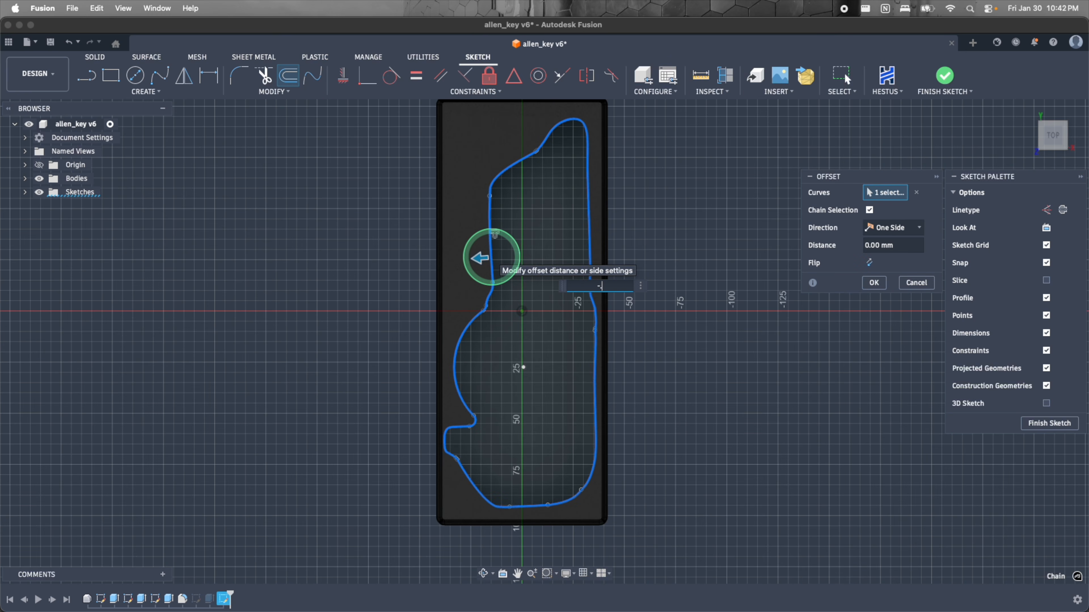
{"action": "left_click", "coordinate": [842, 75]}
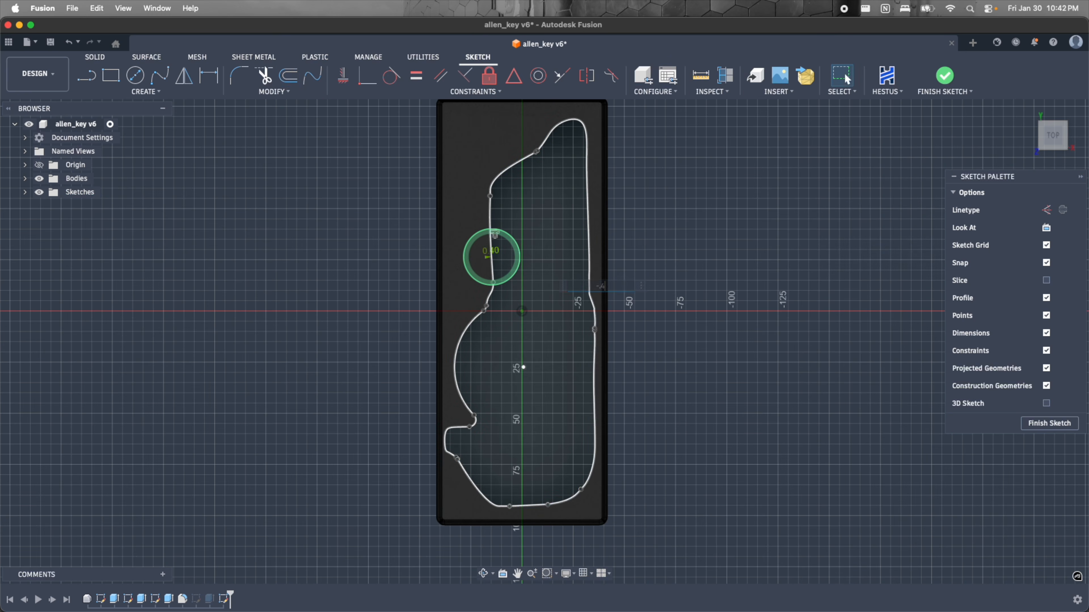
Extrude the inner offset profile 0.8 mm upward as a new body.
{"action": "scroll", "coordinate": [518, 253], "scroll_direction": "up", "scroll_amount": 10}
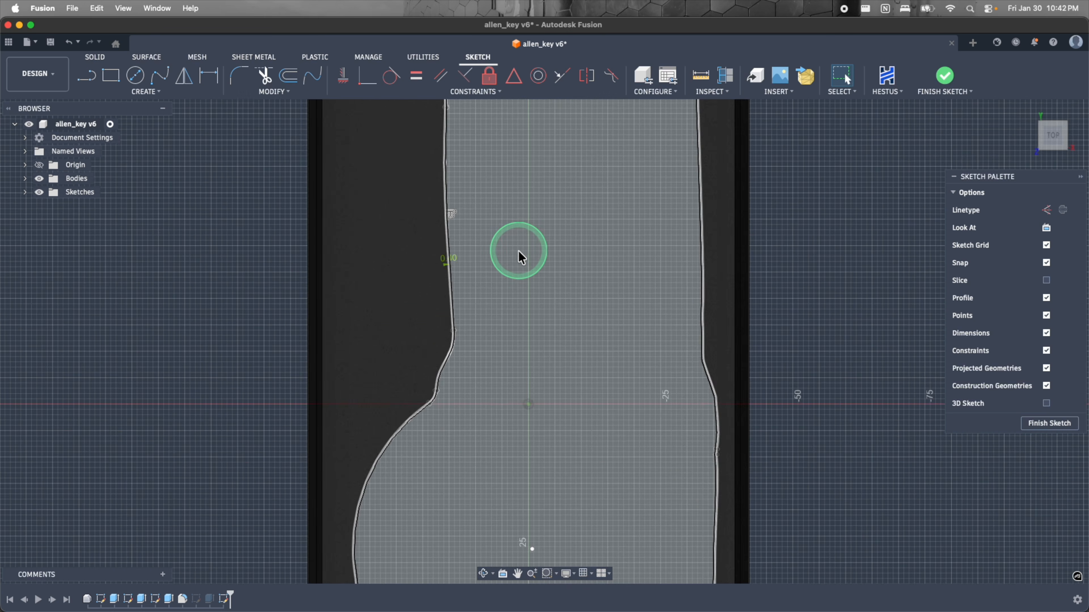
{"action": "left_click", "coordinate": [517, 256]}
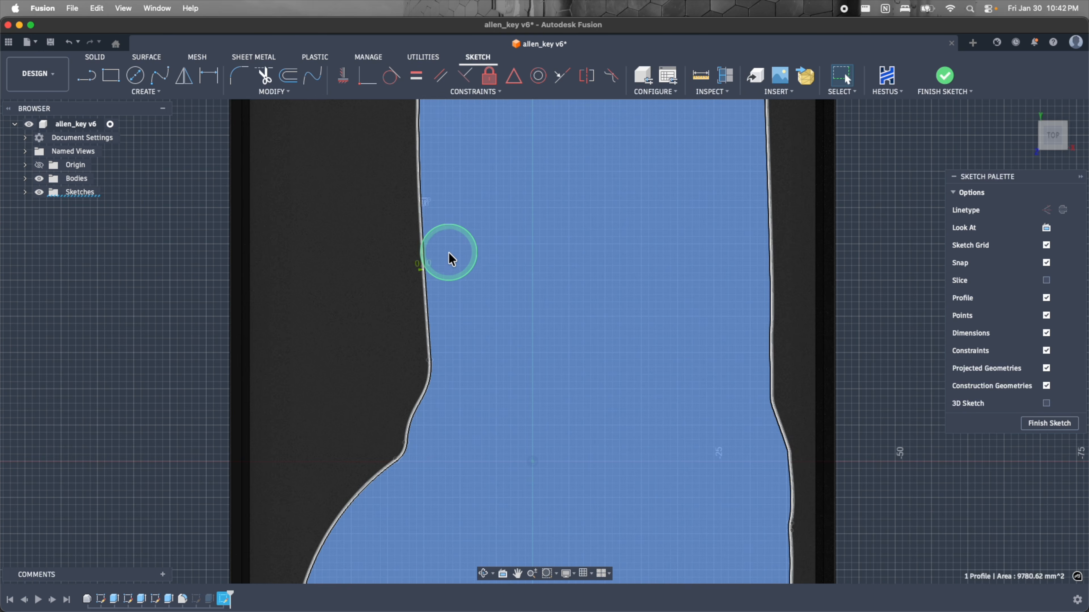
{"action": "scroll", "coordinate": [449, 259], "scroll_direction": "up", "scroll_amount": 5}
{"action": "scroll", "coordinate": [437, 290], "scroll_direction": "up", "scroll_amount": 5}
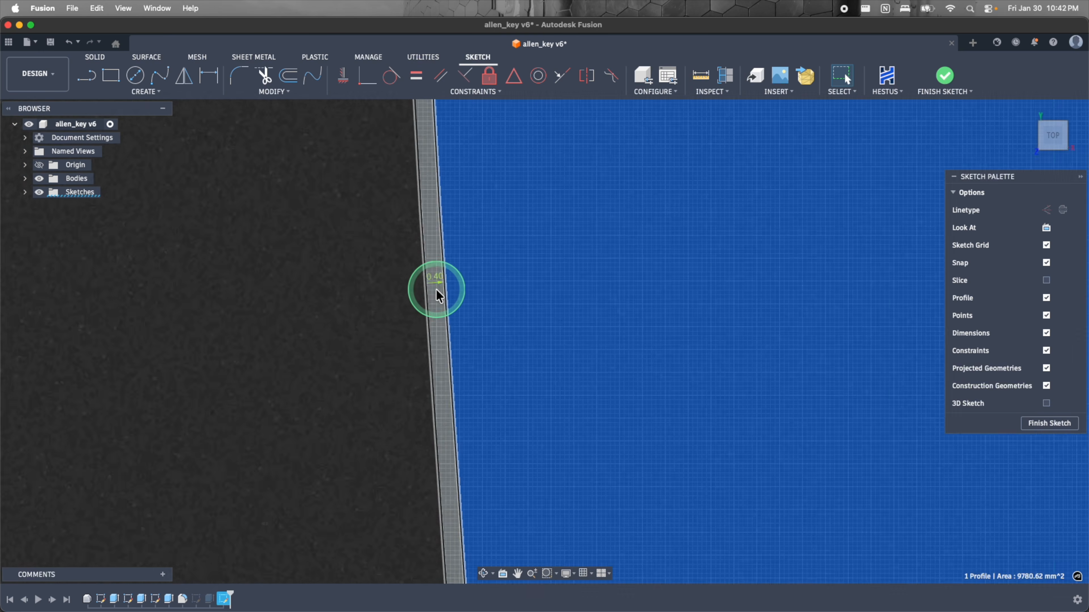
{"action": "key", "text": "e"}
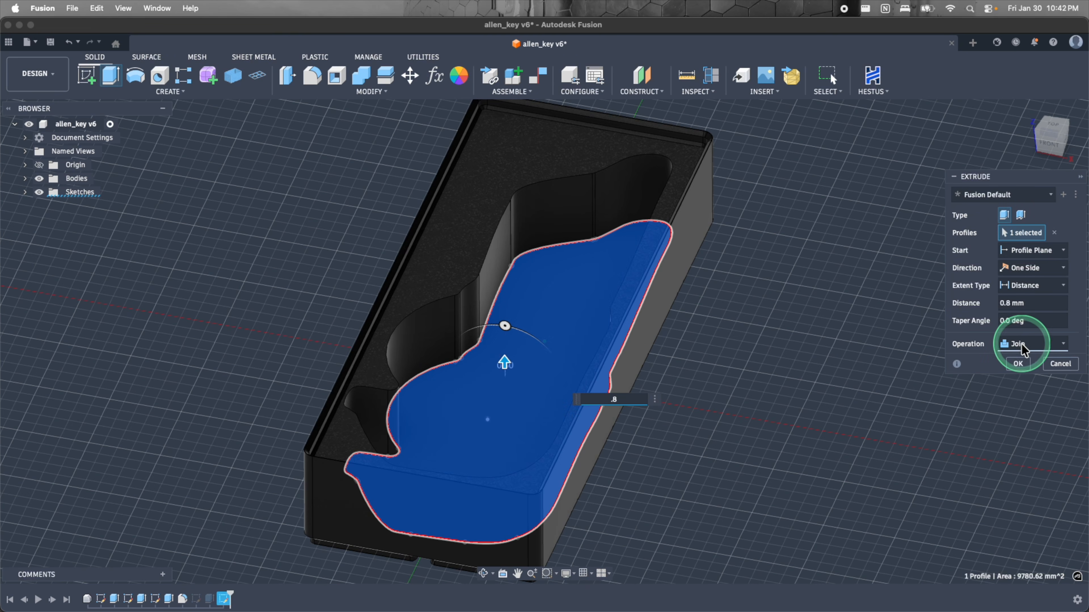
{"action": "left_click", "coordinate": [1023, 348]}
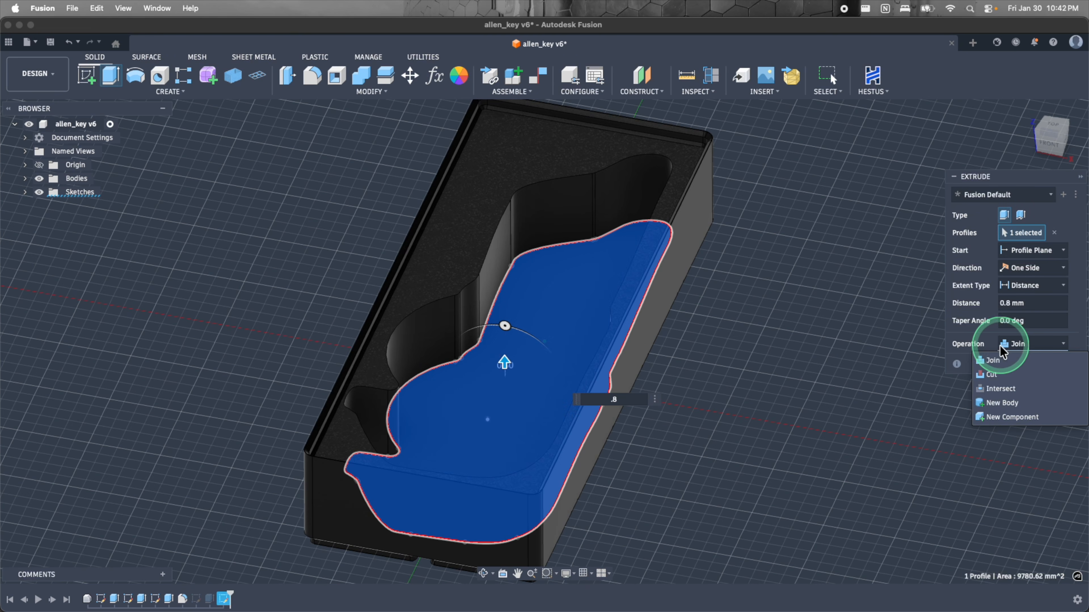
{"action": "left_click", "coordinate": [1010, 403]}
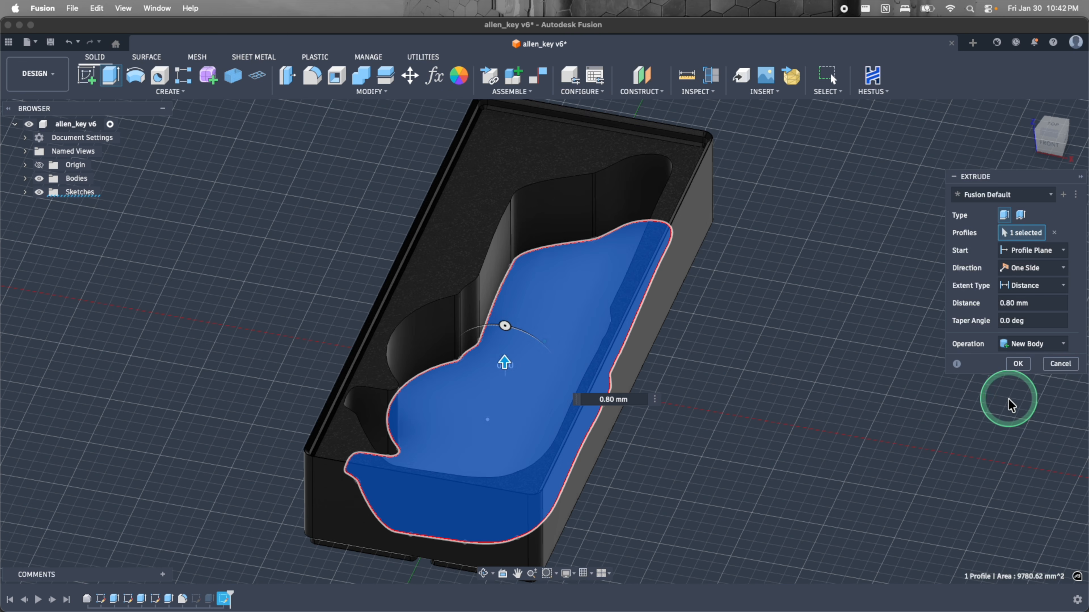
{"action": "left_click", "coordinate": [1018, 364]}
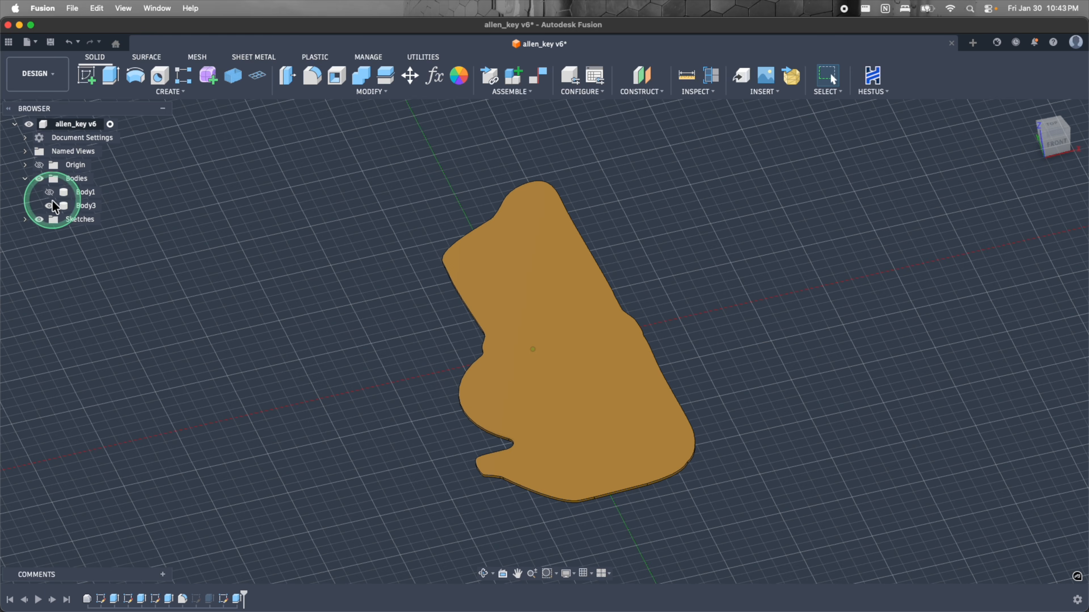
Show the bin body again and export only the thin inlay body as a 3MF mesh to Bambu Studio.
{"action": "left_click", "coordinate": [50, 192]}
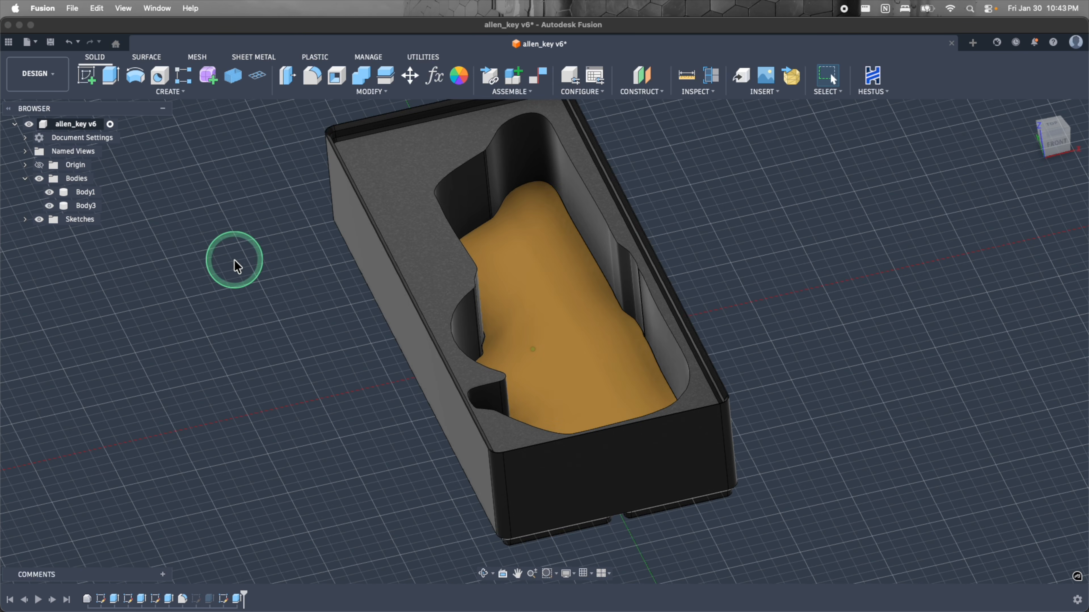
{"action": "scroll", "coordinate": [235, 260], "scroll_direction": "right", "scroll_amount": 10, "text": "shift"}
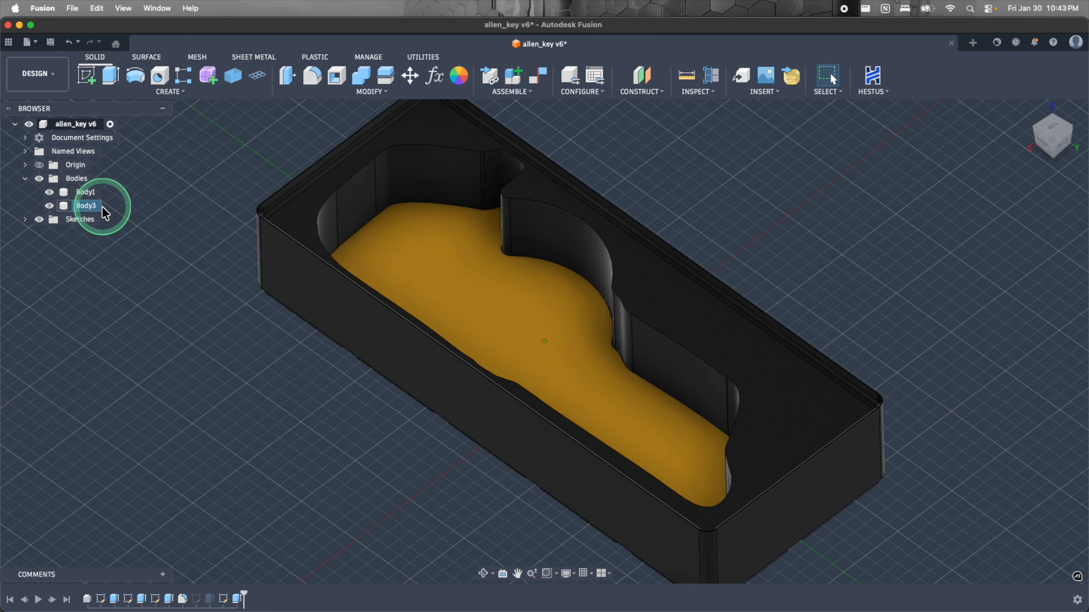
{"action": "right_click", "coordinate": [88, 206]}
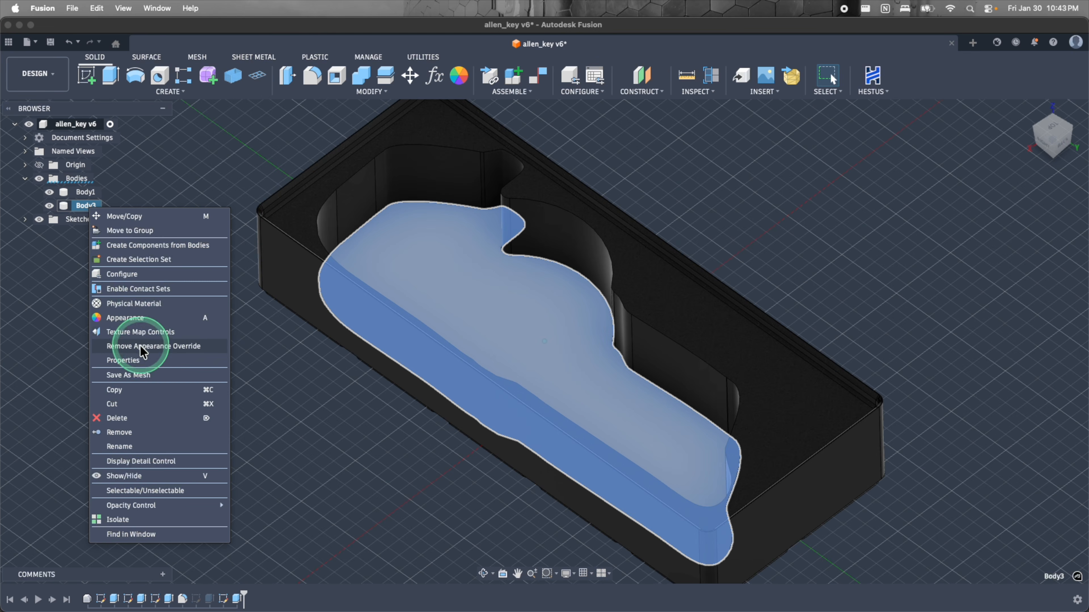
{"action": "left_click", "coordinate": [140, 375]}
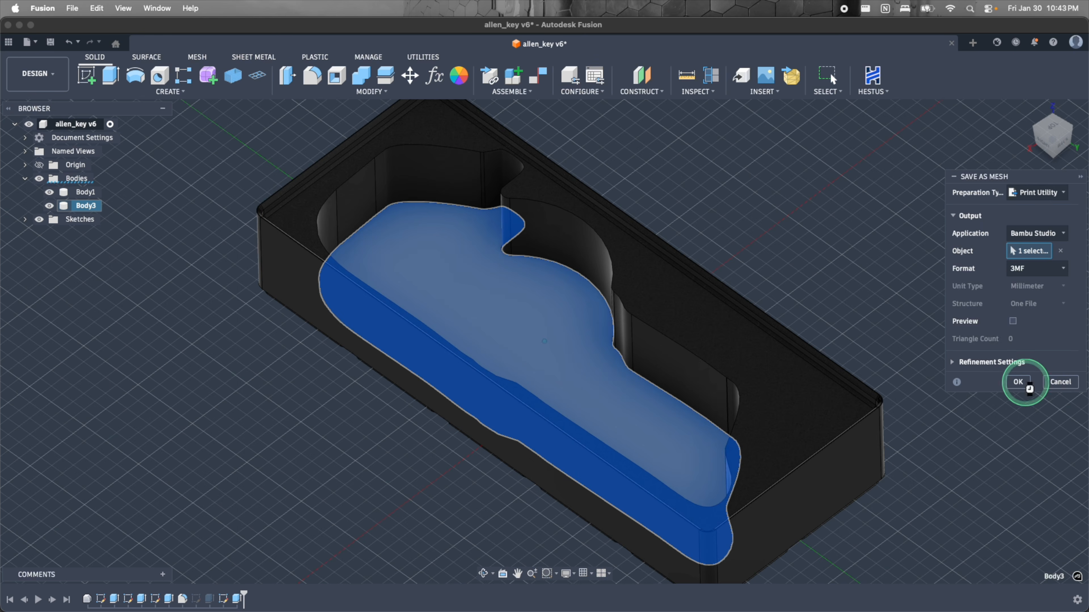
{"action": "left_click", "coordinate": [1019, 381]}
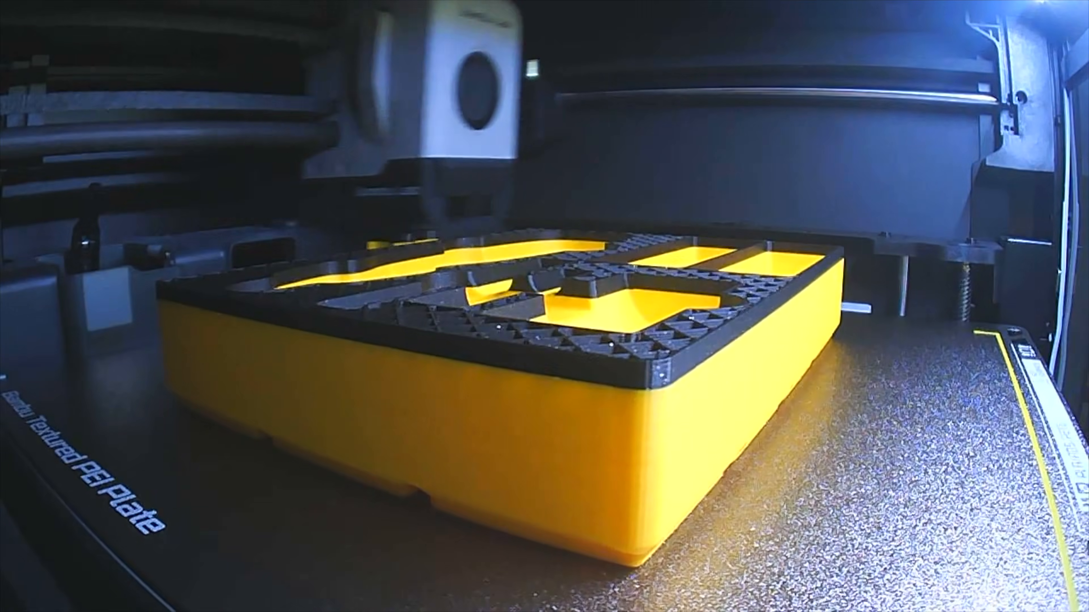
In Bambu Studio, inspect the Gridfinity 3x3x3 bin with three compartments and open its sliced preview.
{"action": "left_click", "coordinate": [789, 482]}
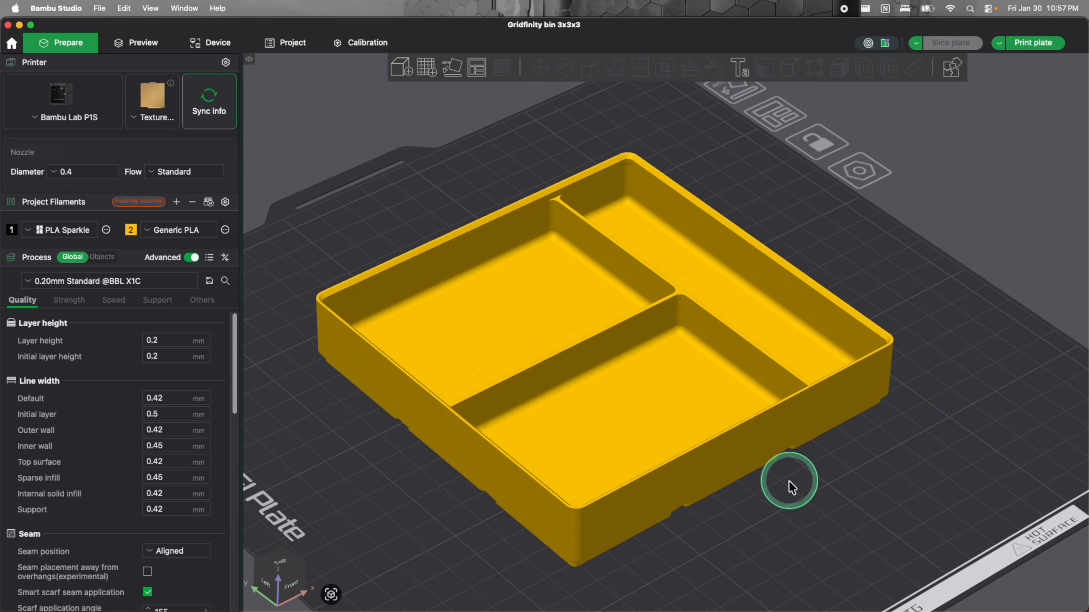
{"action": "left_click_drag", "start_coordinate": [789, 481], "coordinate": [790, 482]}
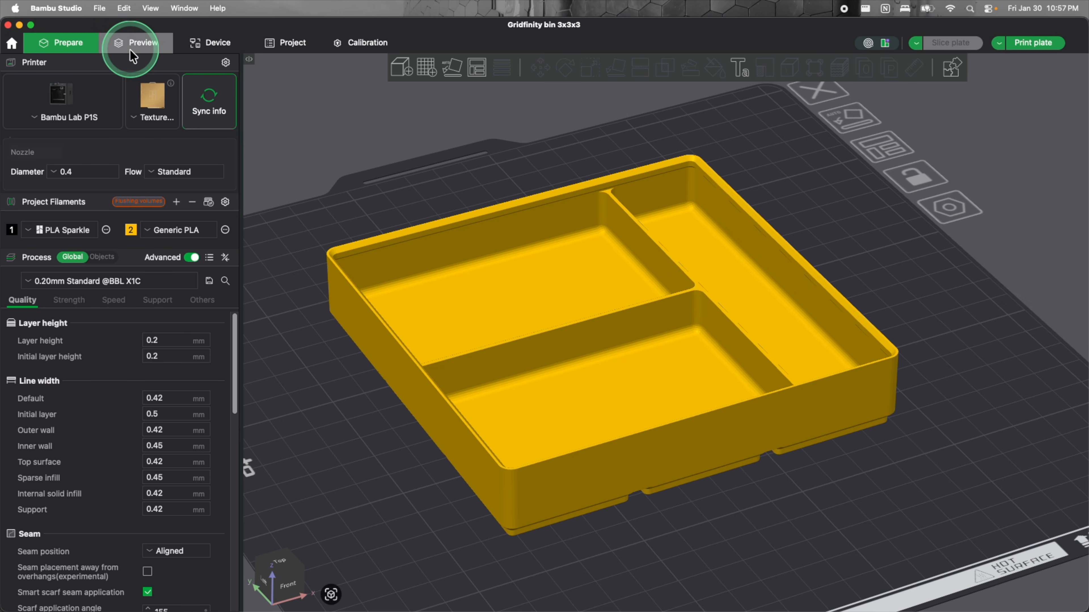
{"action": "left_click", "coordinate": [530, 281]}
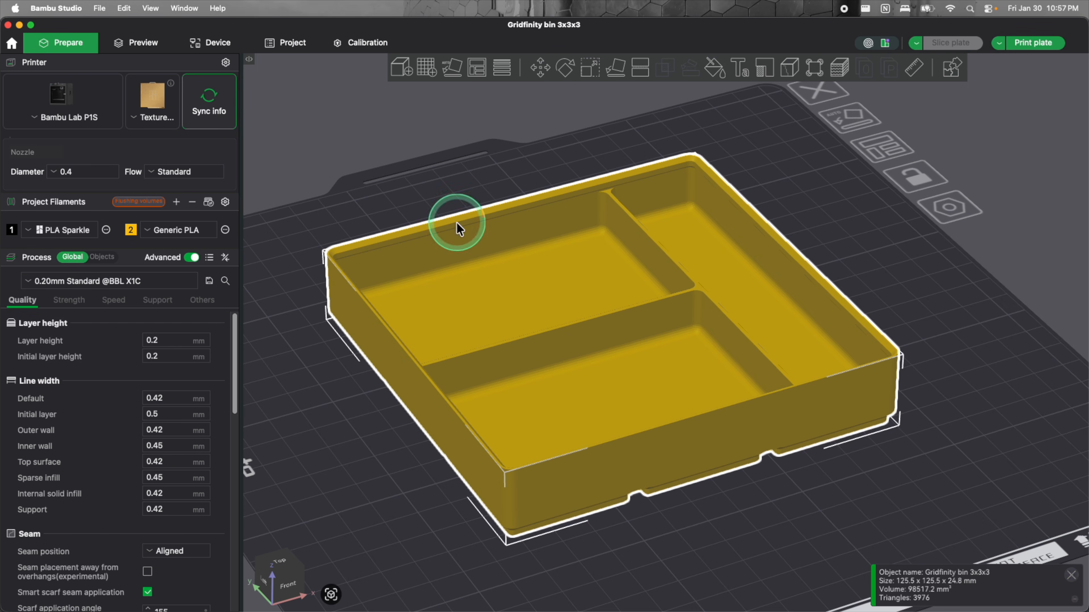
{"action": "left_click", "coordinate": [124, 47]}
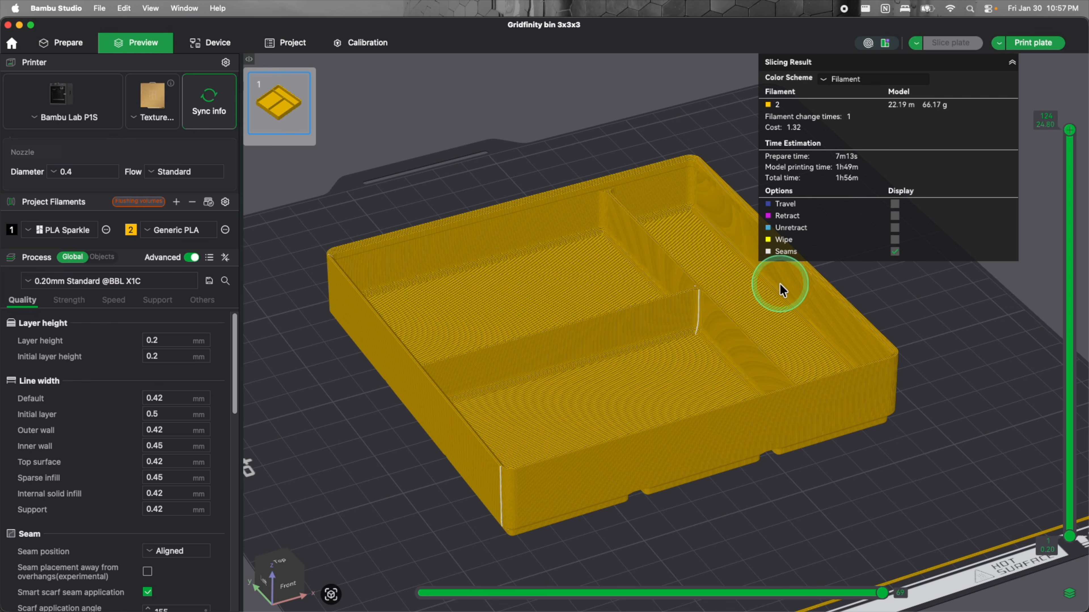
Add a filament change to Filament 1 at layer 40 (8.00 mm) and collapse the slicing result summary.
{"action": "left_click_drag", "start_coordinate": [943, 292], "coordinate": [963, 294]}
{"action": "left_click_drag", "start_coordinate": [1070, 137], "coordinate": [1070, 390]}
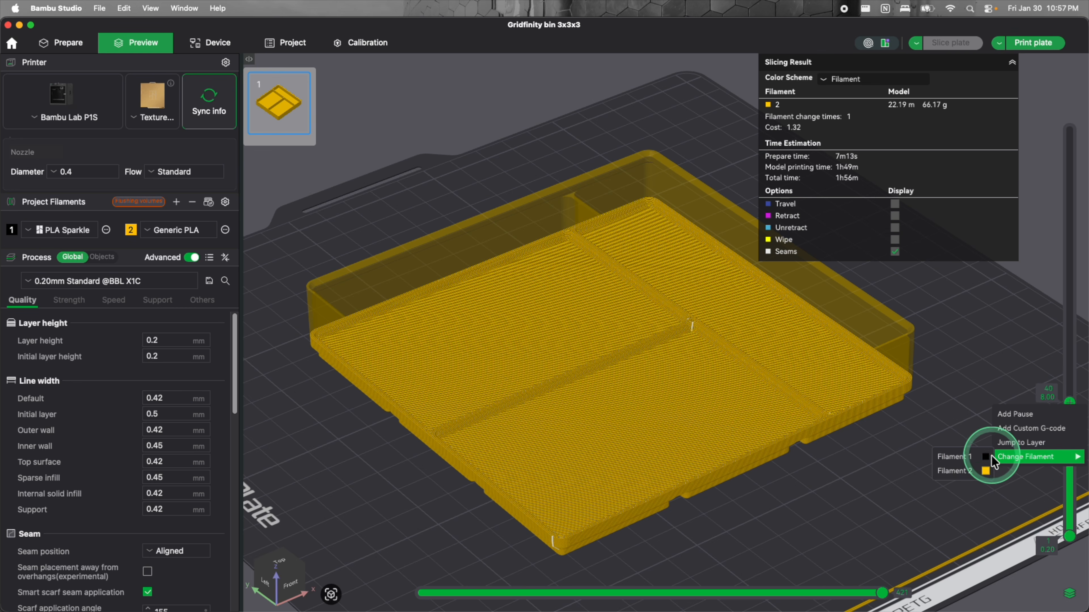
{"action": "left_click", "coordinate": [985, 460]}
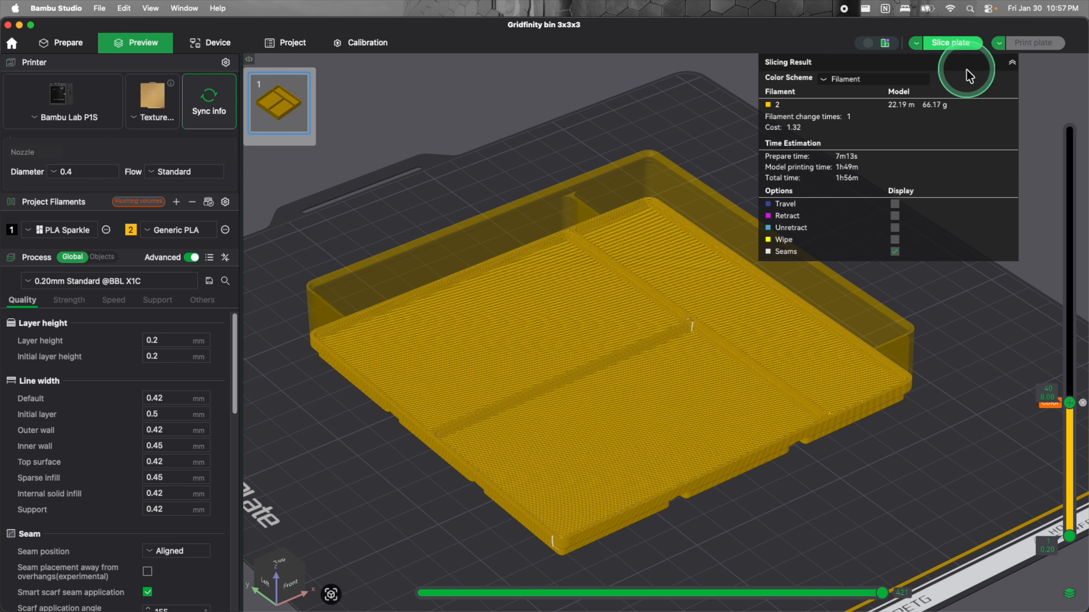
{"action": "left_click", "coordinate": [1012, 64]}
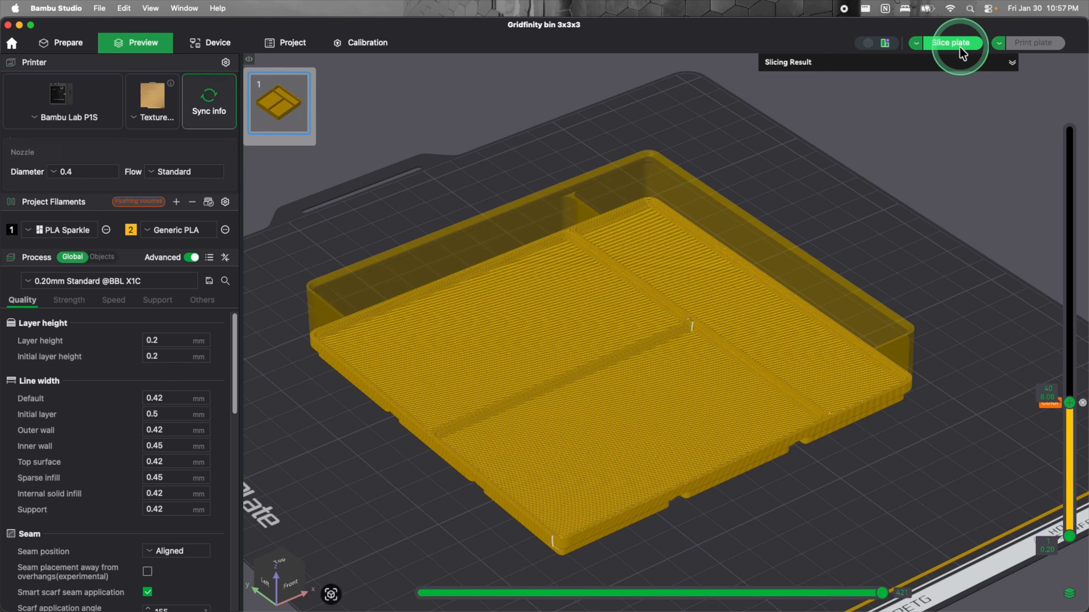
Reslice the plate with the layer 40 filament change and raise the layer preview up through the 3x3x3 bin's upper layers.
{"action": "left_click", "coordinate": [953, 44]}
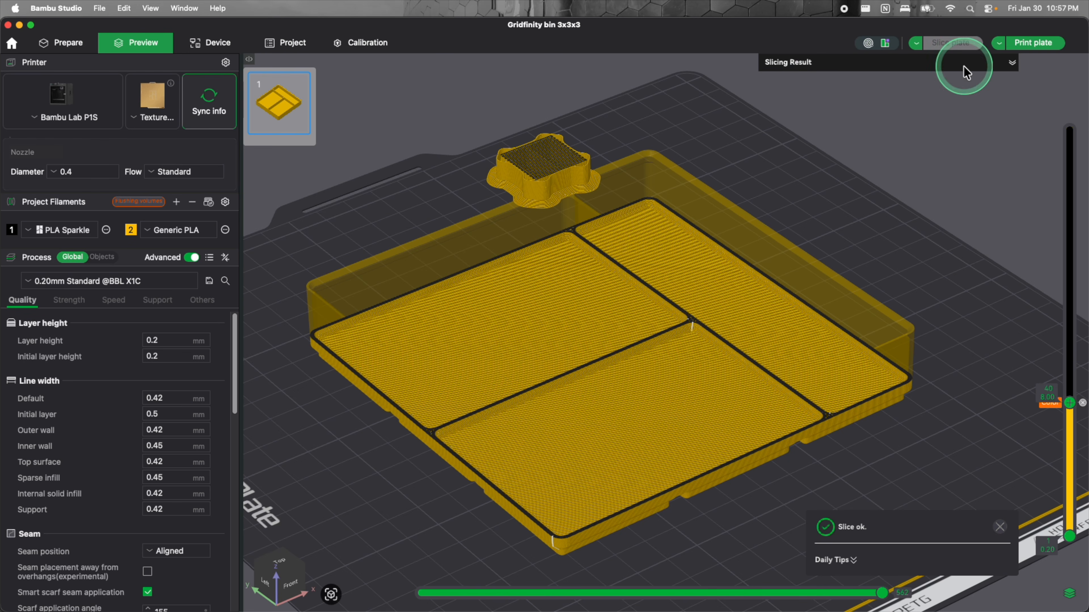
{"action": "left_click_drag", "start_coordinate": [1070, 406], "coordinate": [1051, 130]}
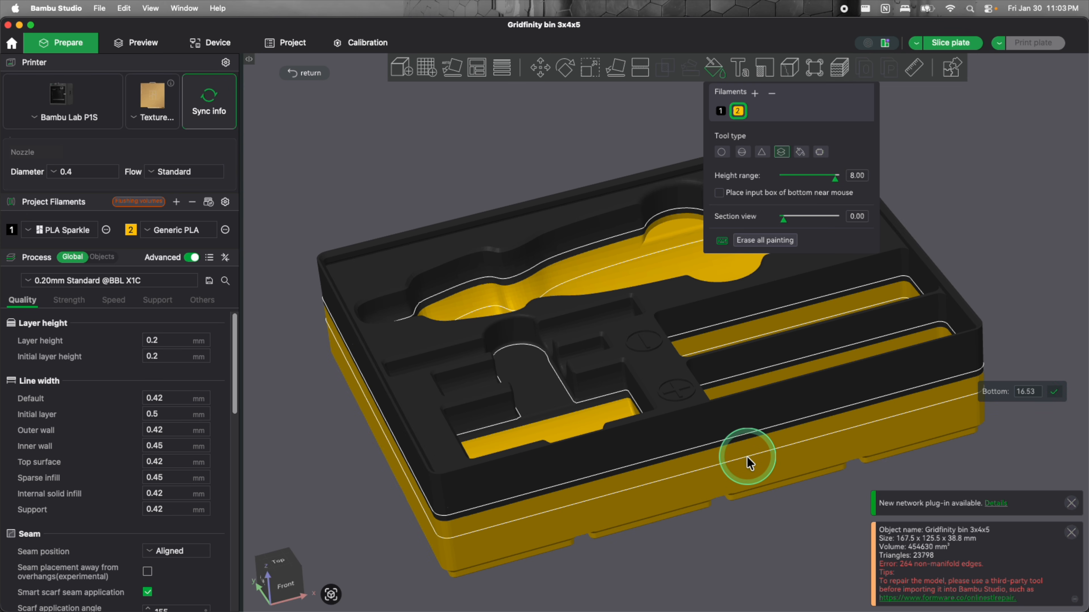
Paint an 8.00 mm height band around the 3x4x5 bin with filament 2, then fill the engraved plus symbol and its surrounding ring using edge detection.
{"action": "left_click", "coordinate": [749, 463]}
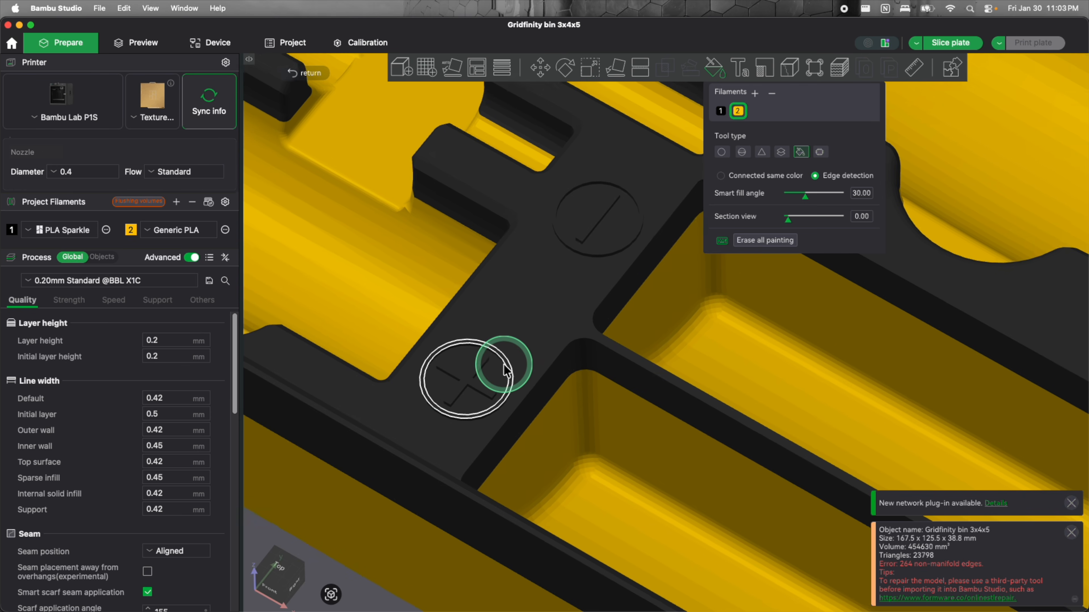
{"action": "scroll", "coordinate": [506, 369], "scroll_direction": "up", "scroll_amount": 1}
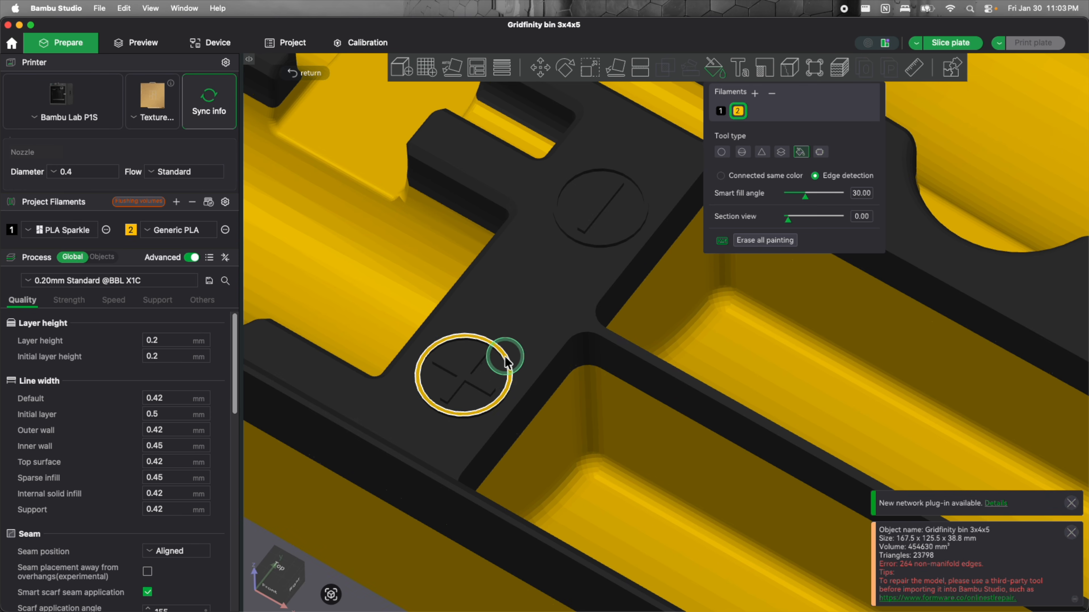
{"action": "left_click", "coordinate": [475, 368]}
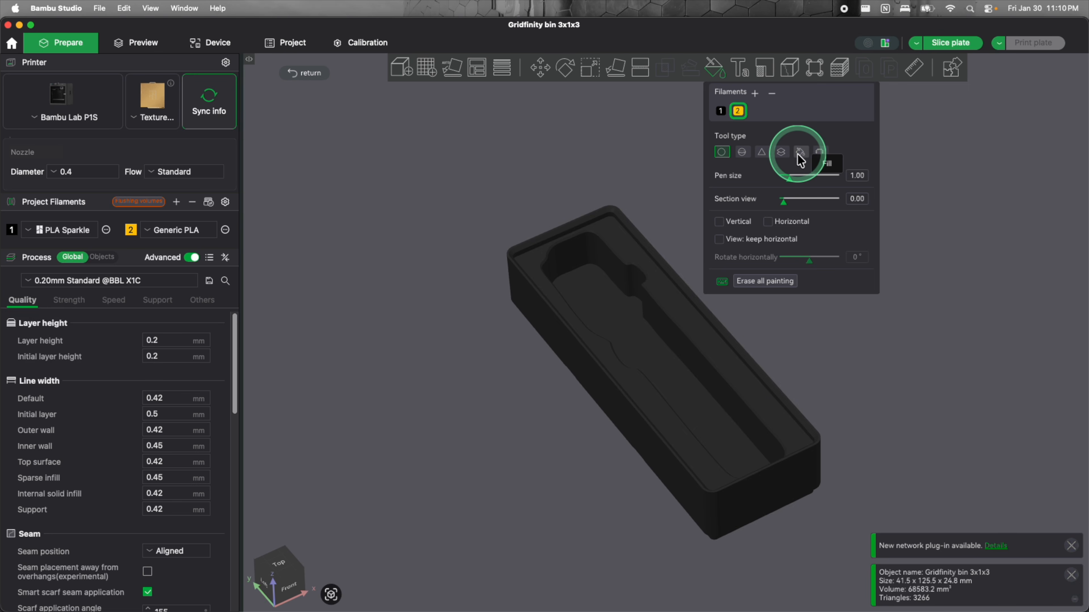
Choose the Fill tool for colour painting the 3x1x3 bin with filament 2.
{"action": "left_click", "coordinate": [800, 153]}
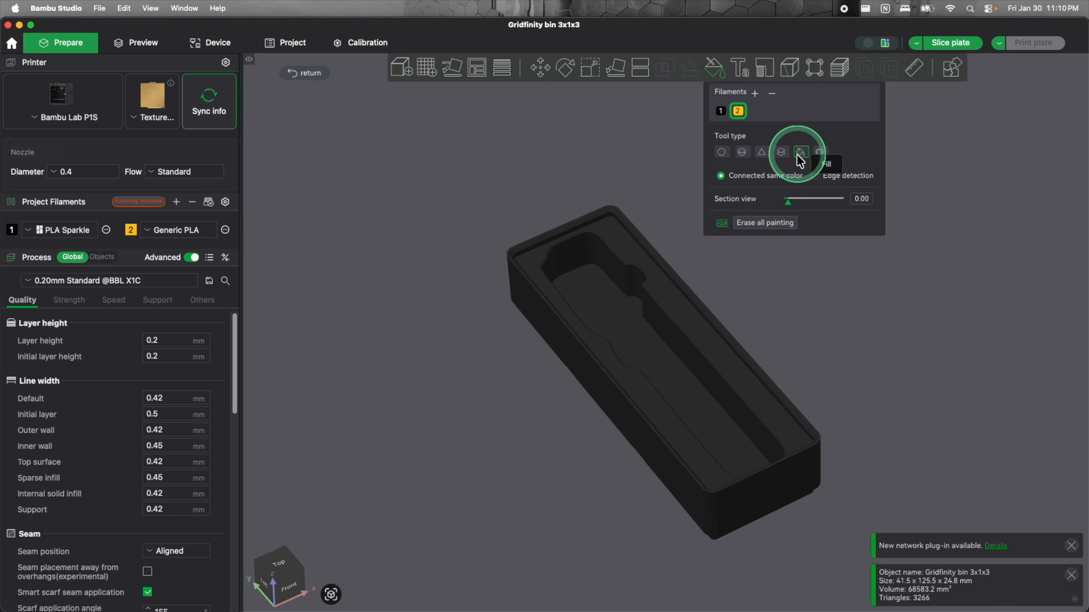